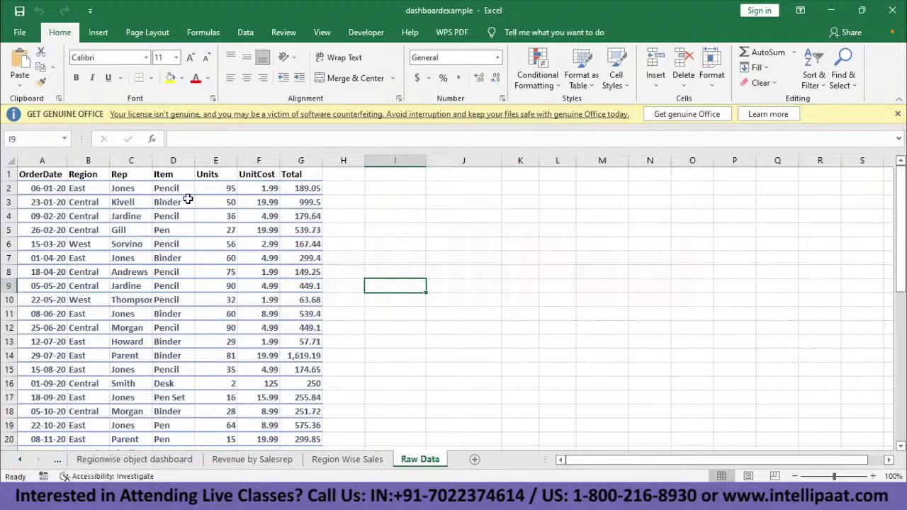
Review the raw order data and the existing pivot sheets for region sales, sales rep revenue and region-wise items
scroll(195, 280, down, 11)
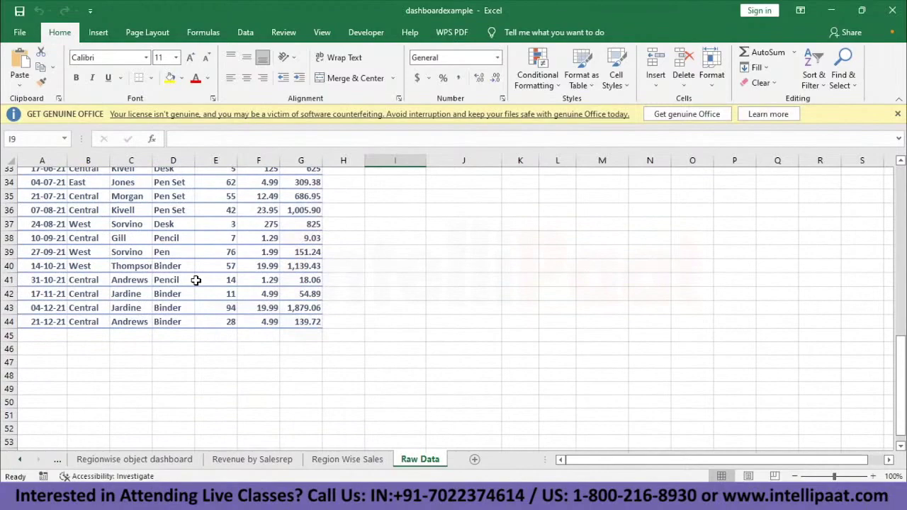
scroll(195, 280, up, 11)
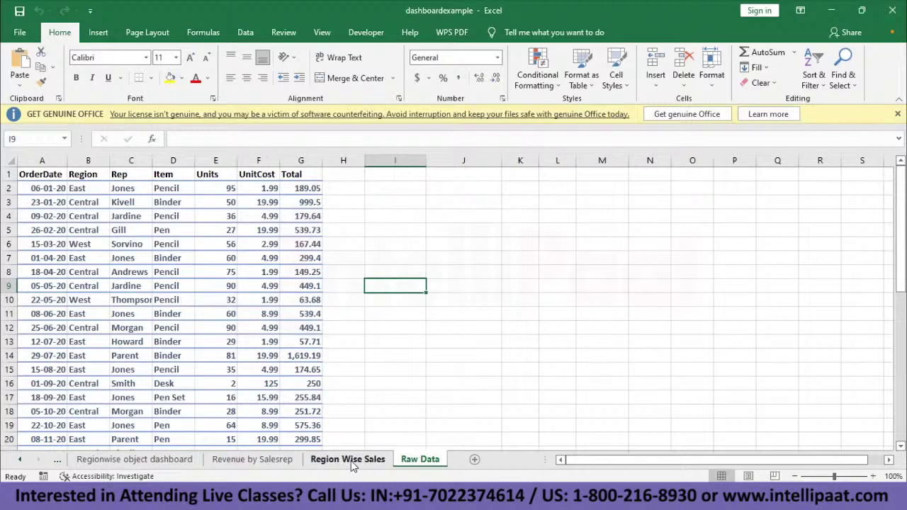
click(351, 459)
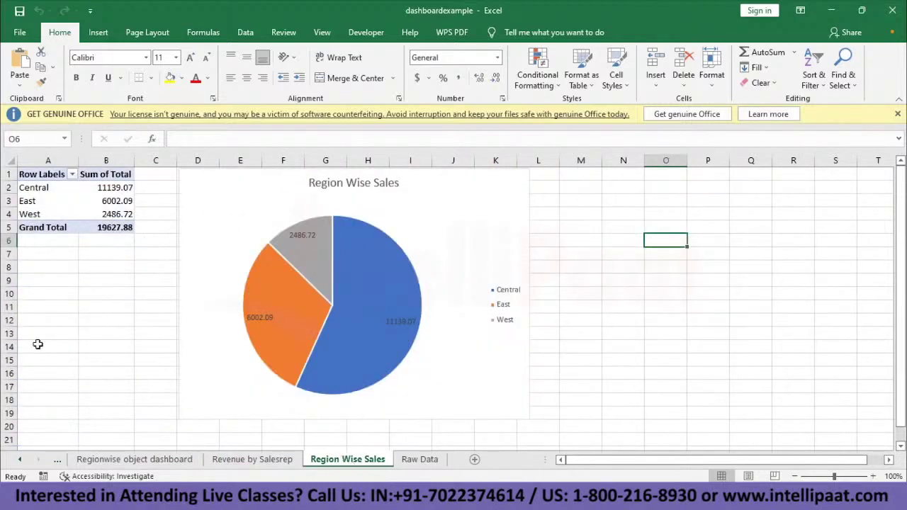
key(ctrl+Page_Up)
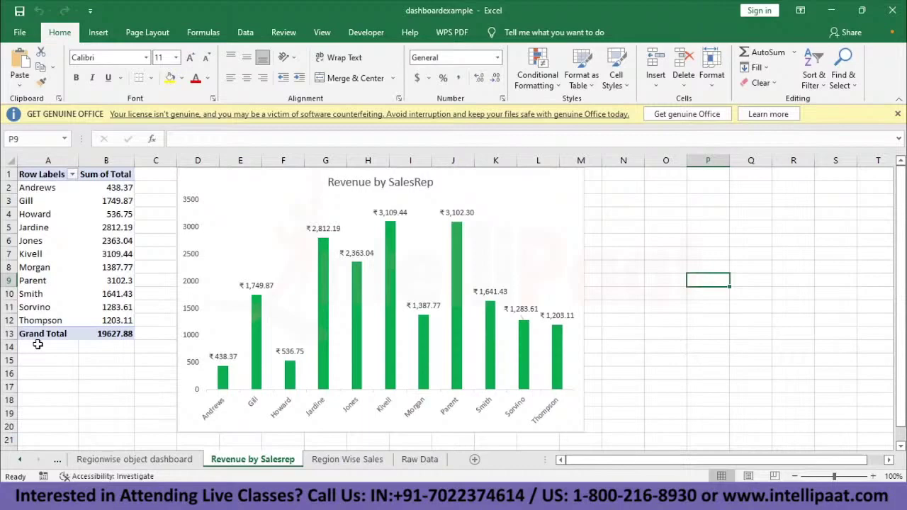
key(ctrl+Page_Up)
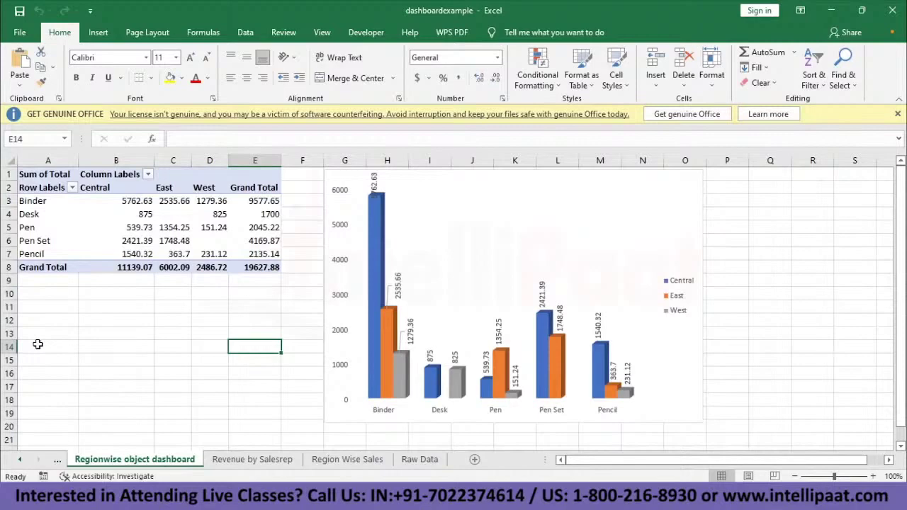
Rename the "Regionwise object dashboard" sheet to "Regionwise object revenue"
double_click(181, 461)
click(194, 460)
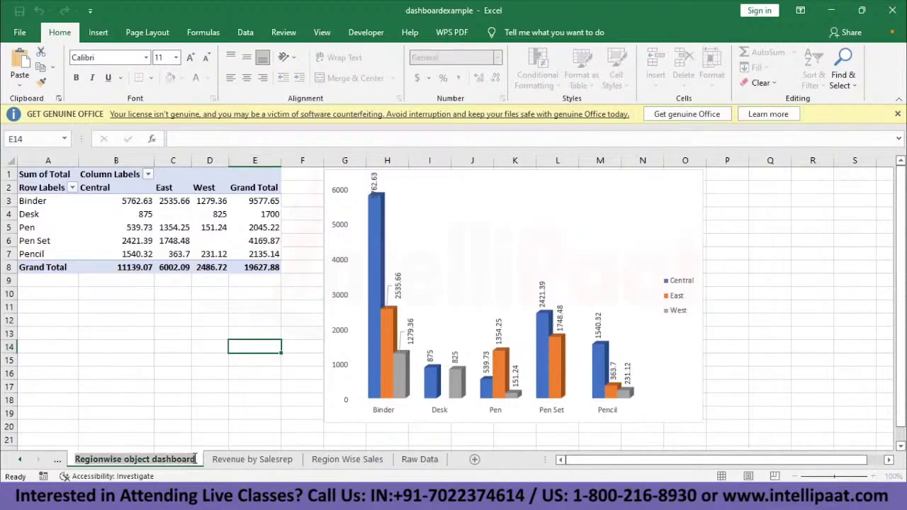
key(BackSpace)
key(BackSpace)
key(BackSpace)
key(BackSpace)
key(BackSpace)
key(BackSpace)
key(BackSpace)
key(BackSpace)
key(BackSpace)
text(revenue)
key(Return)
Clear the existing pivot table and its pie chart from the Region Wise Sales sheet
click(347, 459)
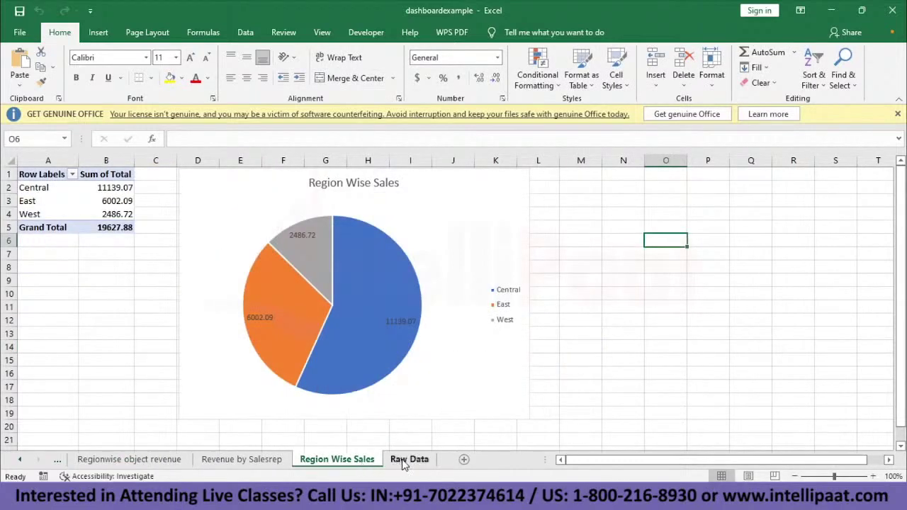
click(43, 176)
key(ctrl+a)
key(Delete)
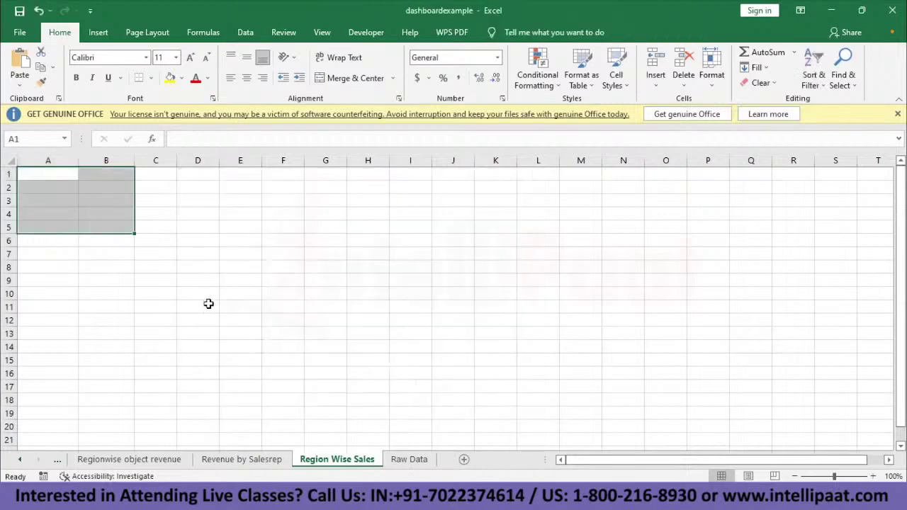
click(209, 304)
Create a PivotTable from the Raw Data range A1:G44, placed on the same existing worksheet at cell I1
click(409, 461)
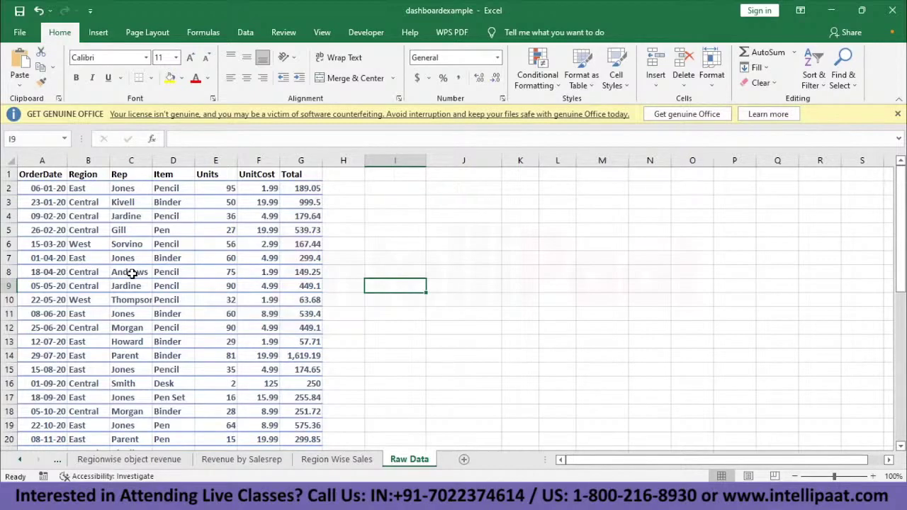
click(131, 274)
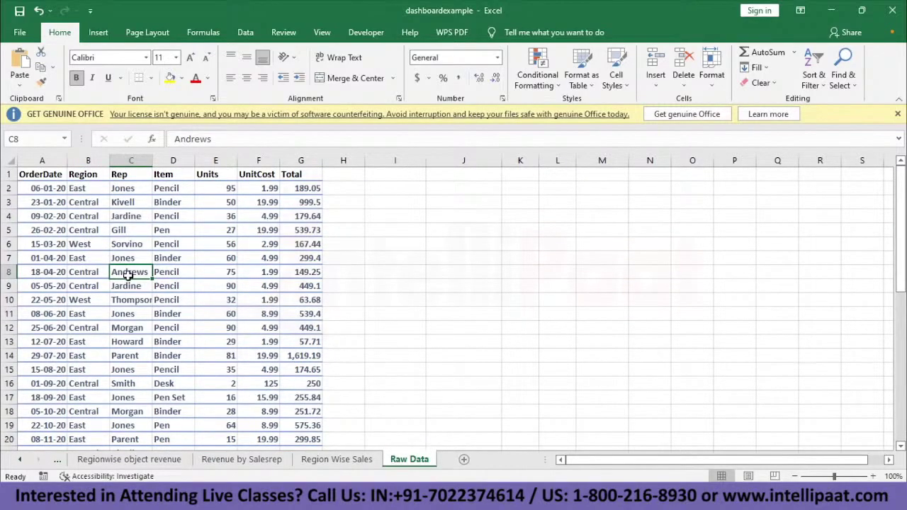
click(97, 34)
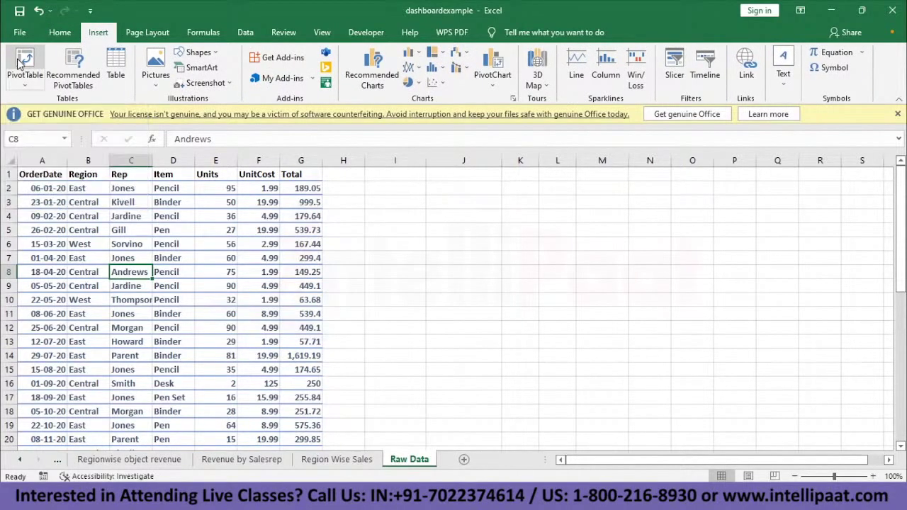
click(22, 62)
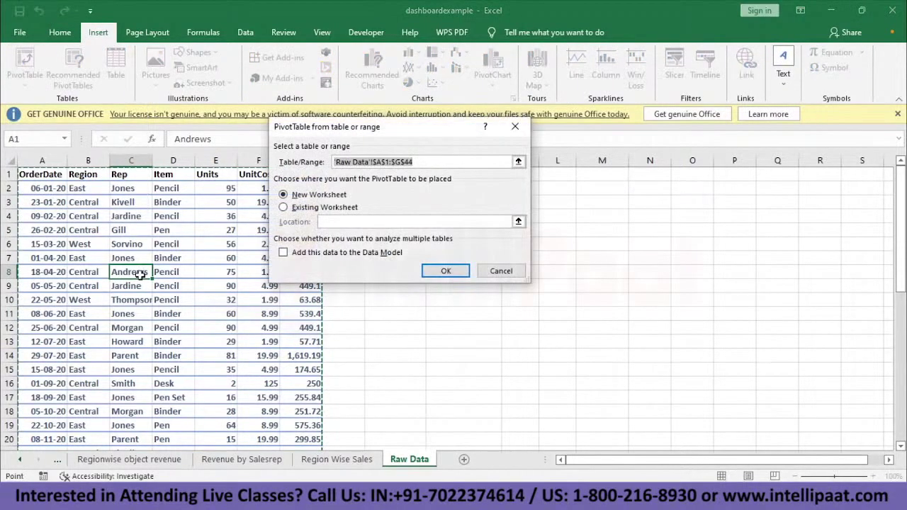
drag(377, 131, 453, 117)
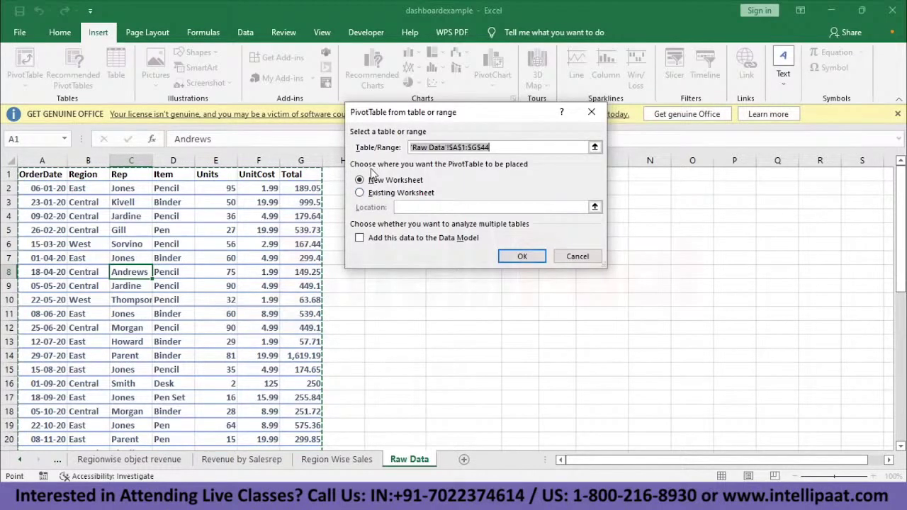
click(361, 193)
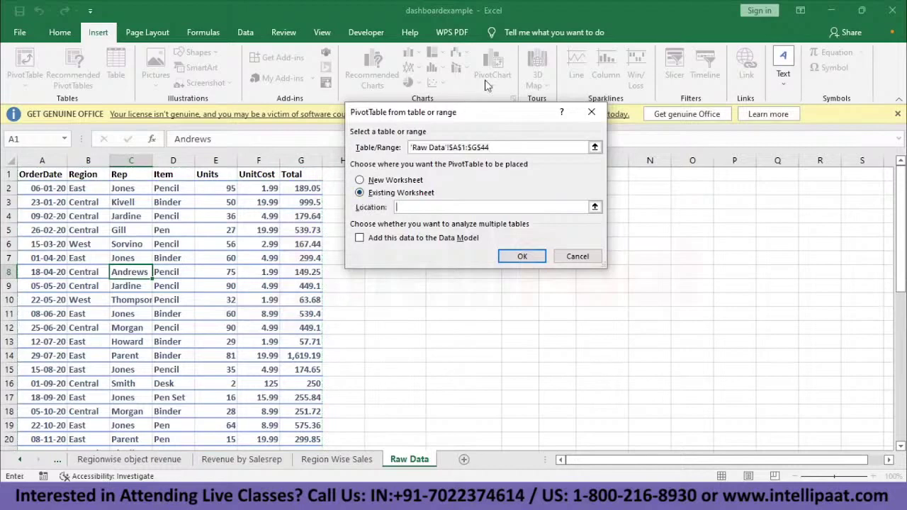
drag(490, 112, 800, 112)
click(405, 176)
click(833, 253)
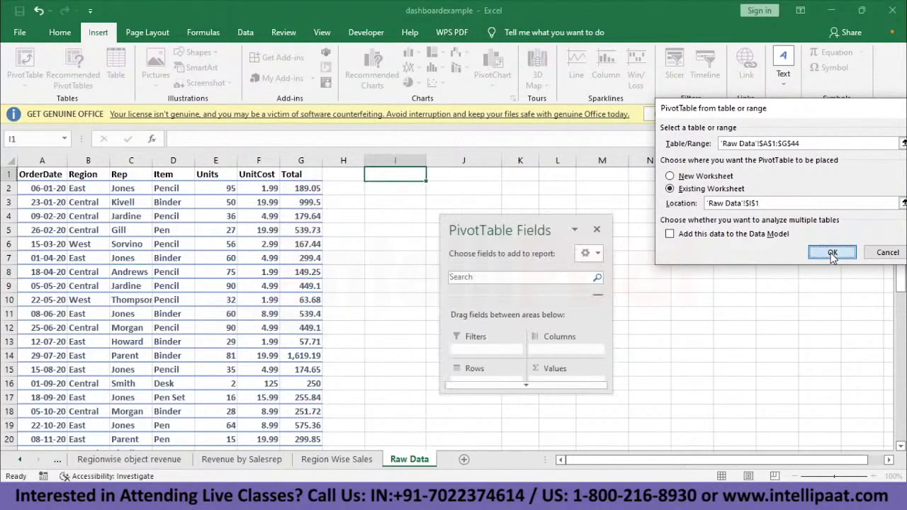
Enlarge the PivotTable field list and assign Region to the rows and Total to the values
drag(530, 234, 686, 136)
drag(685, 291, 697, 441)
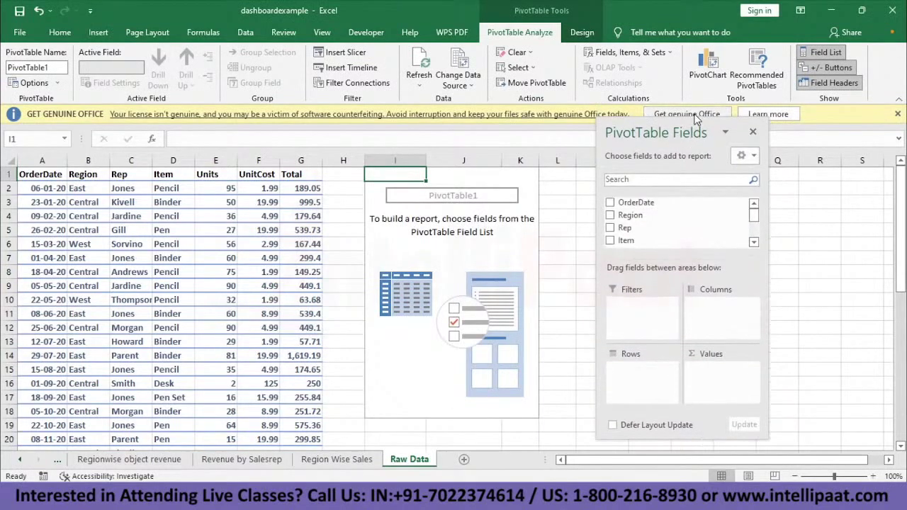
drag(698, 121, 699, 43)
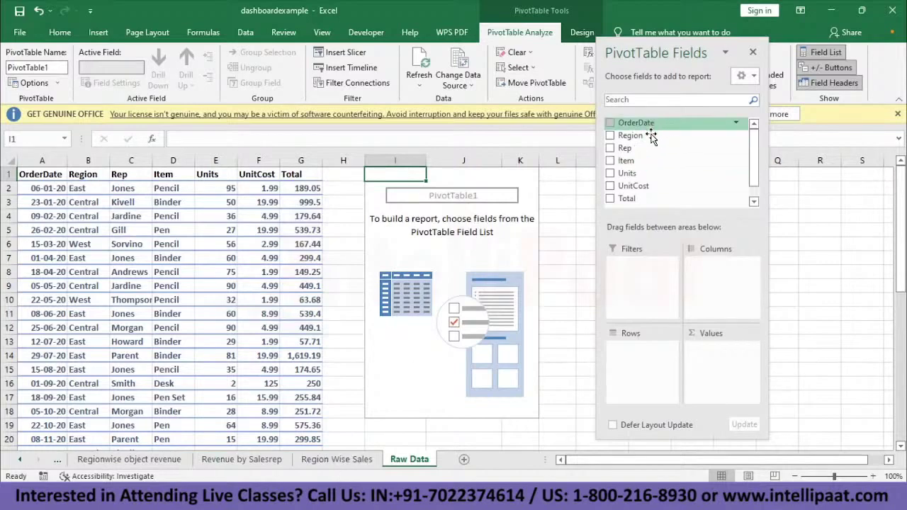
drag(650, 135, 641, 365)
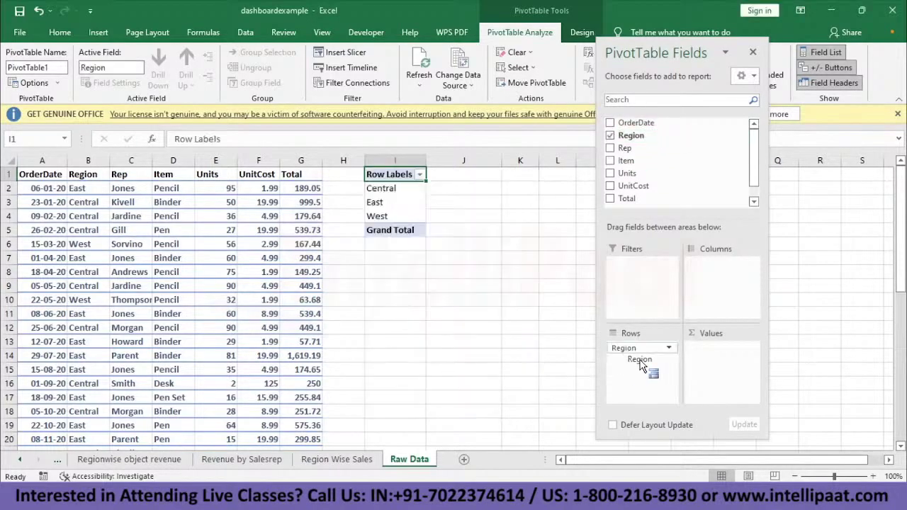
drag(668, 199, 730, 355)
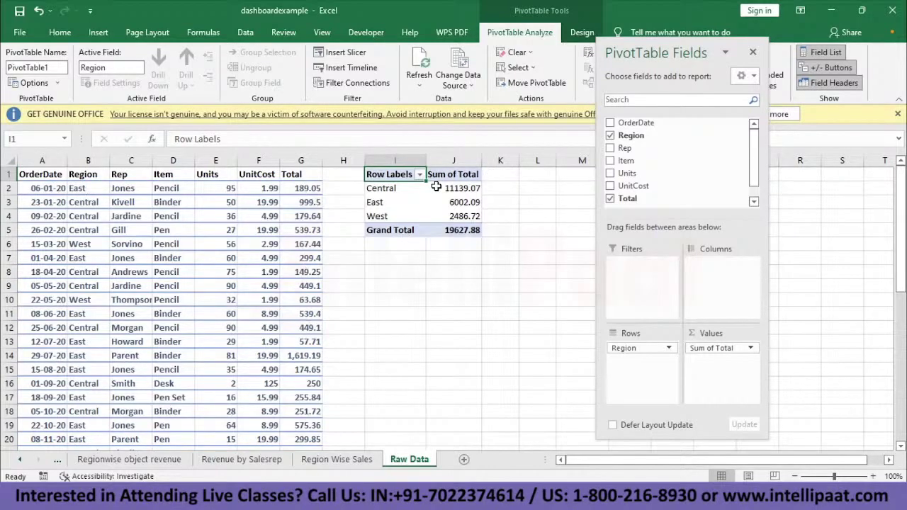
Copy the whole region pivot table from Raw Data to cell A1 of the Region Wise Sales sheet
mouse_move(443, 202)
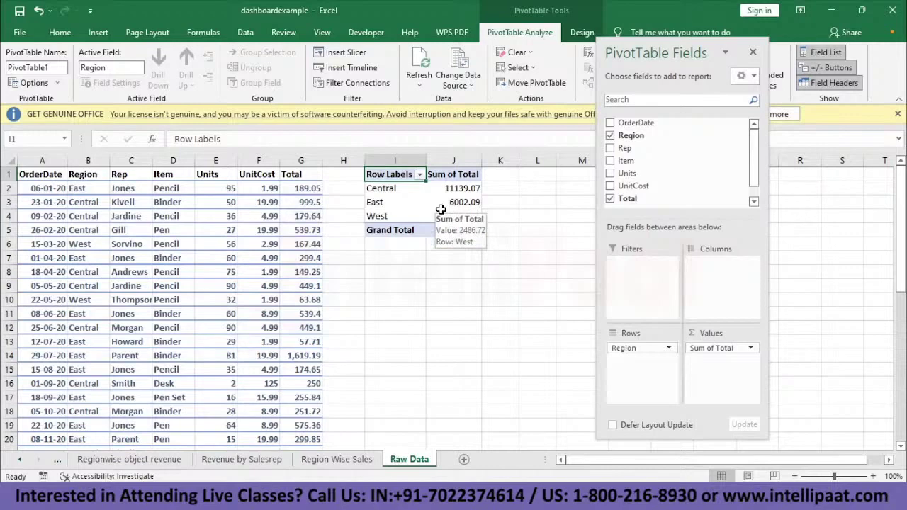
mouse_move(394, 191)
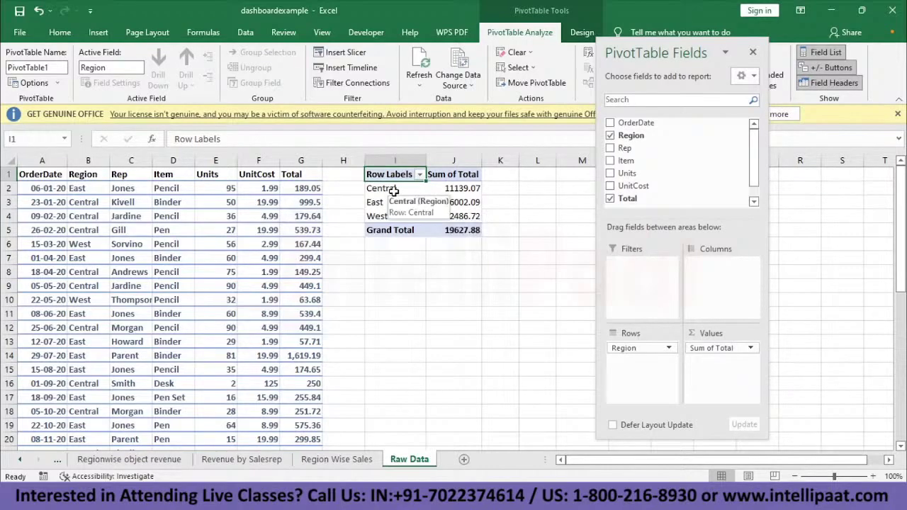
key(ctrl+a)
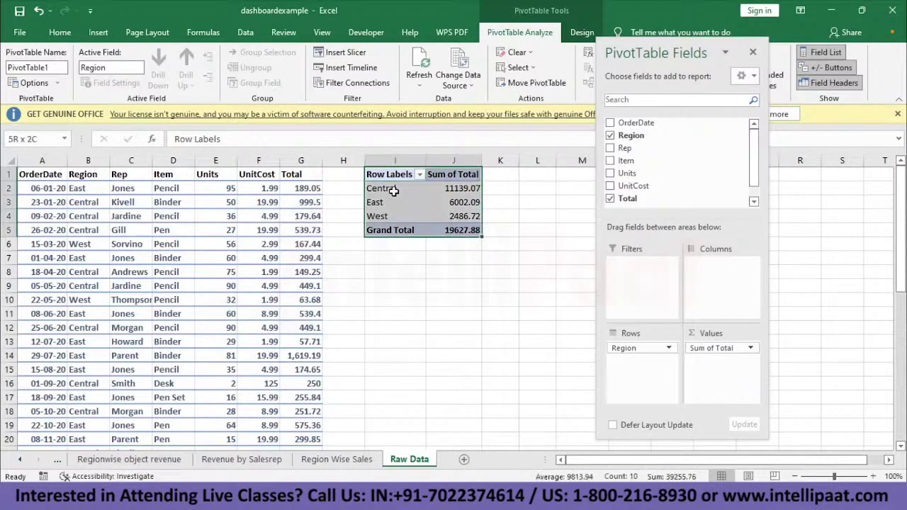
key(ctrl+c)
key(ctrl+Page_Up)
click(51, 176)
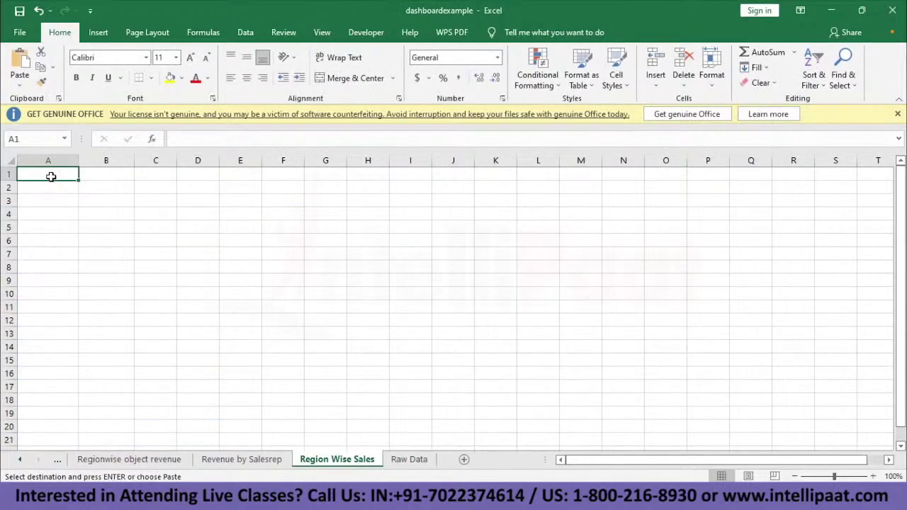
key(ctrl+v)
drag(691, 56, 702, 153)
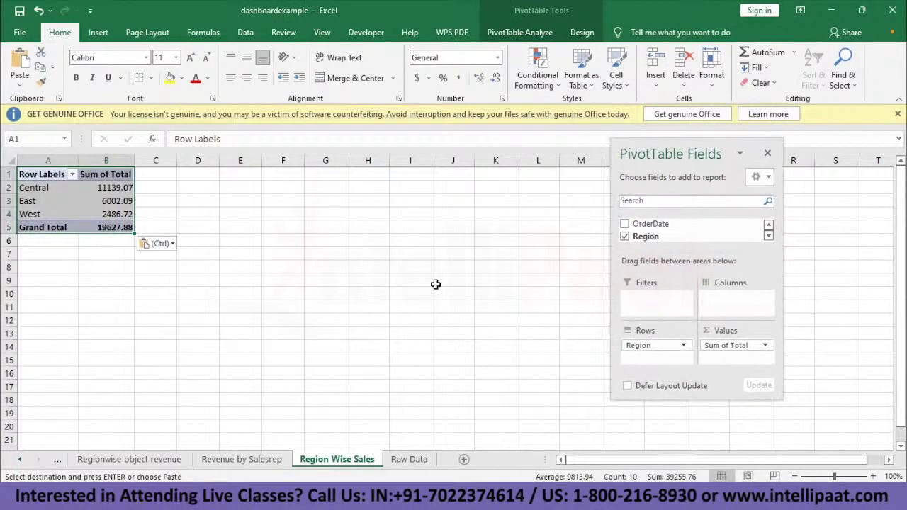
click(188, 220)
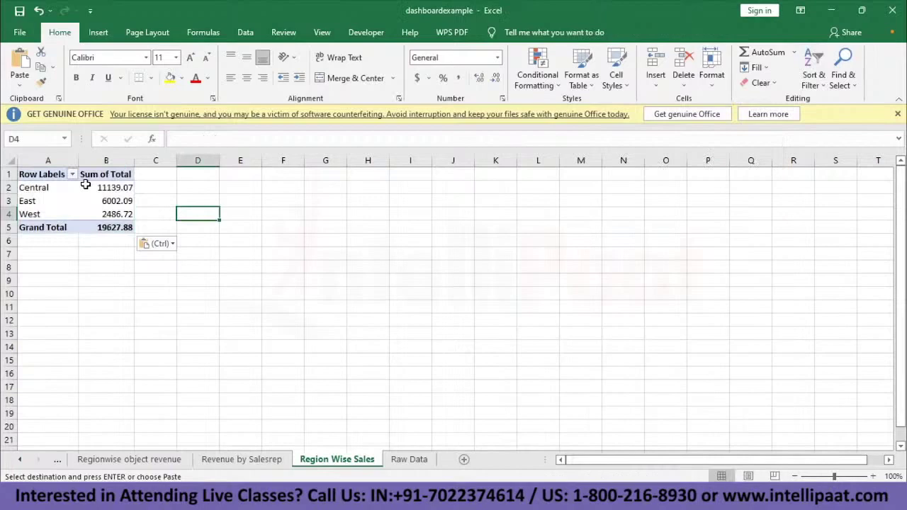
click(128, 201)
click(190, 202)
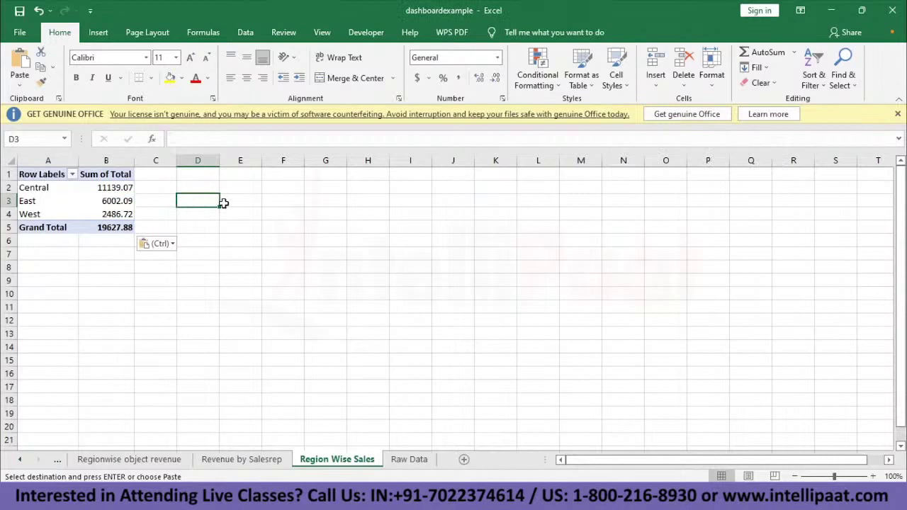
click(124, 202)
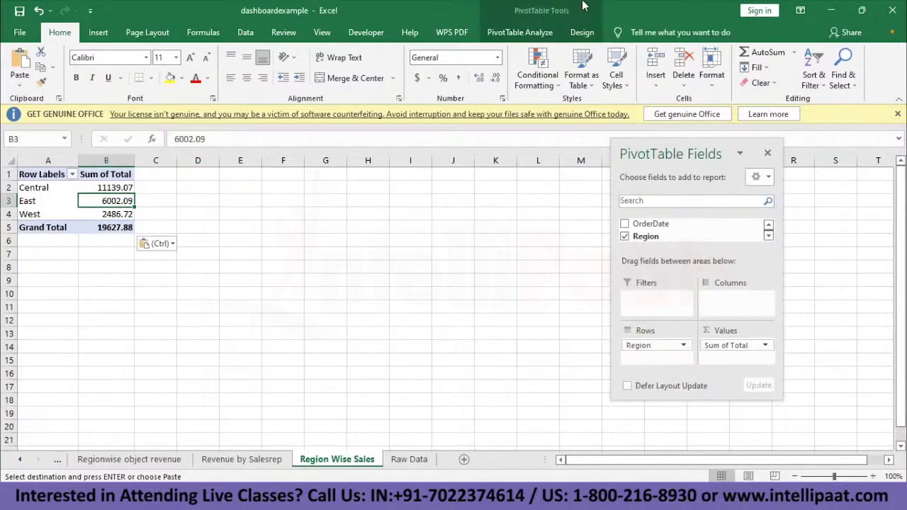
click(237, 210)
Insert a Pie PivotChart from the region pivot table on the Region Wise Sales sheet
key(Up)
key(Left)
key(Left)
key(Left)
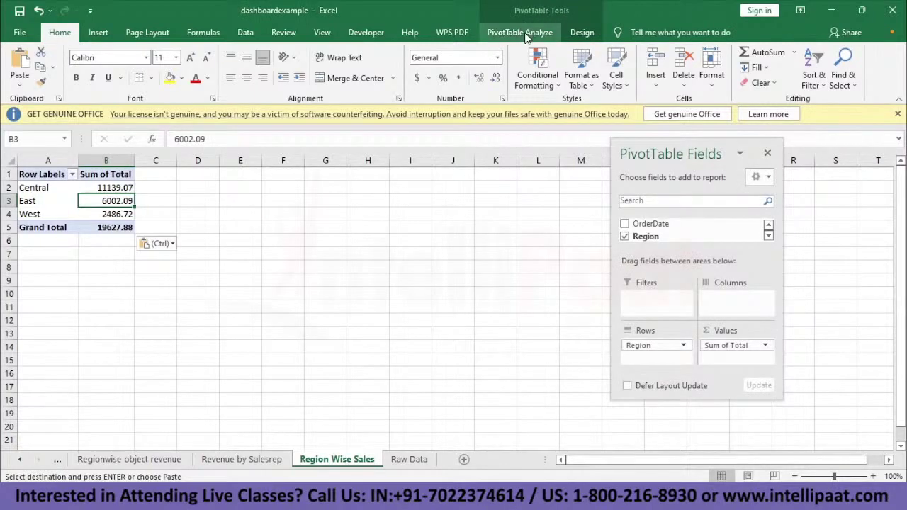
click(525, 38)
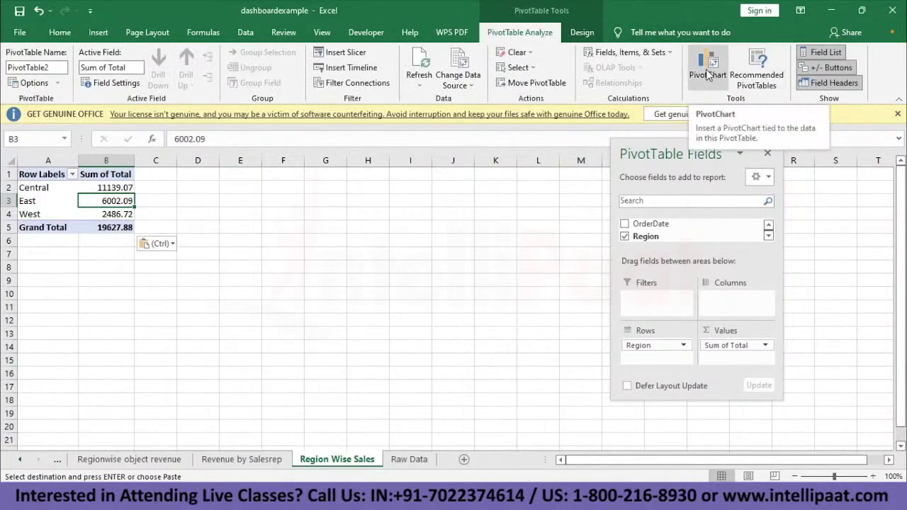
click(707, 68)
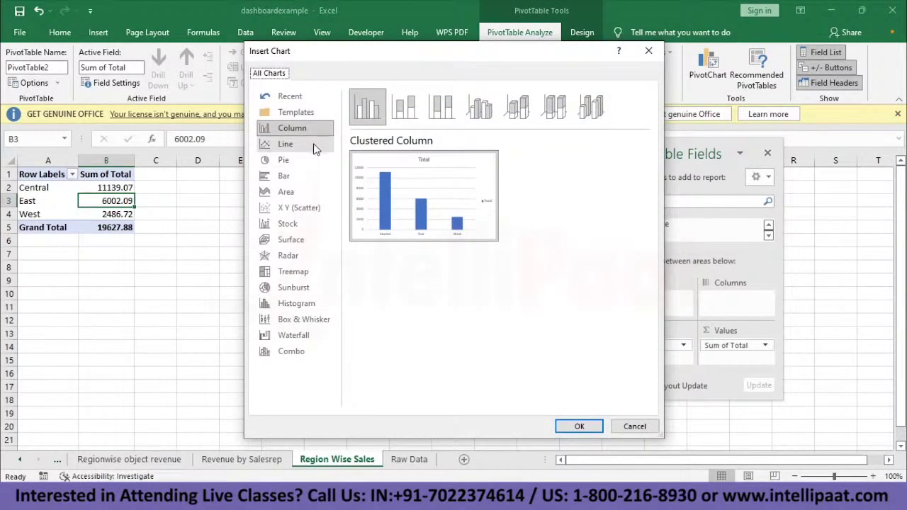
click(303, 165)
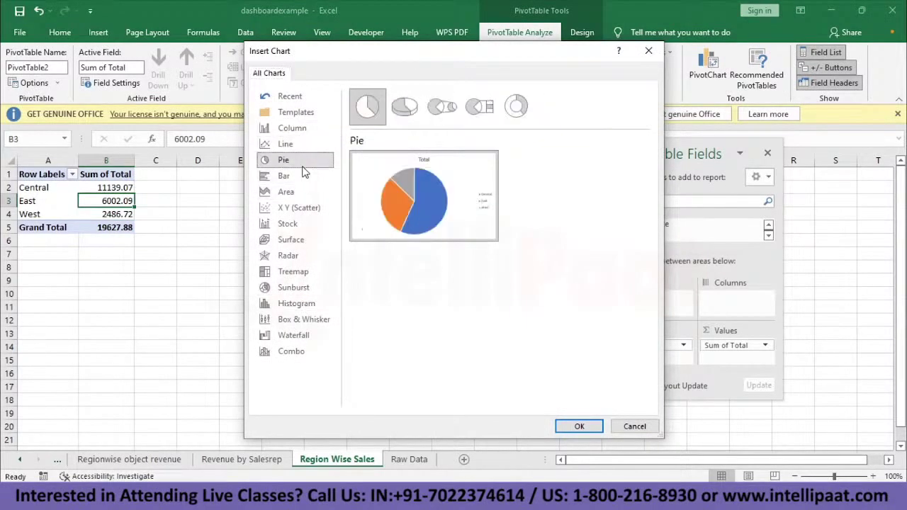
mouse_move(443, 186)
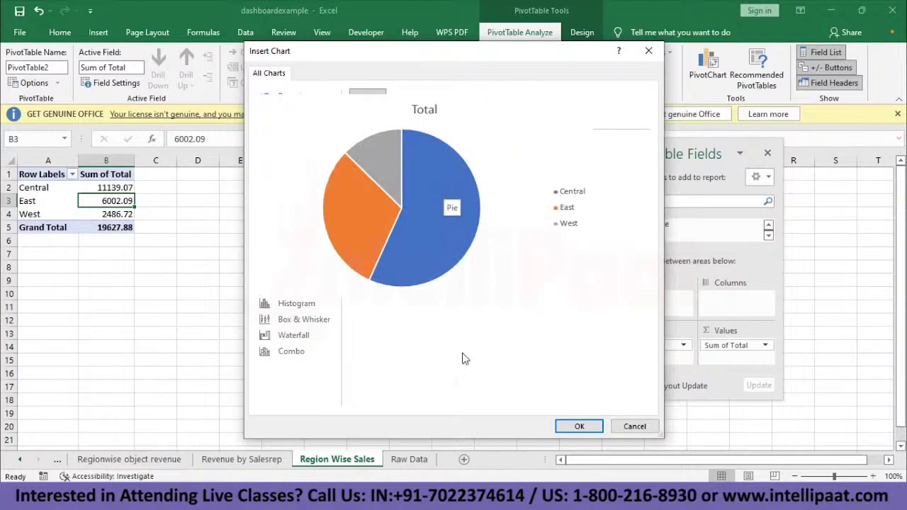
click(577, 428)
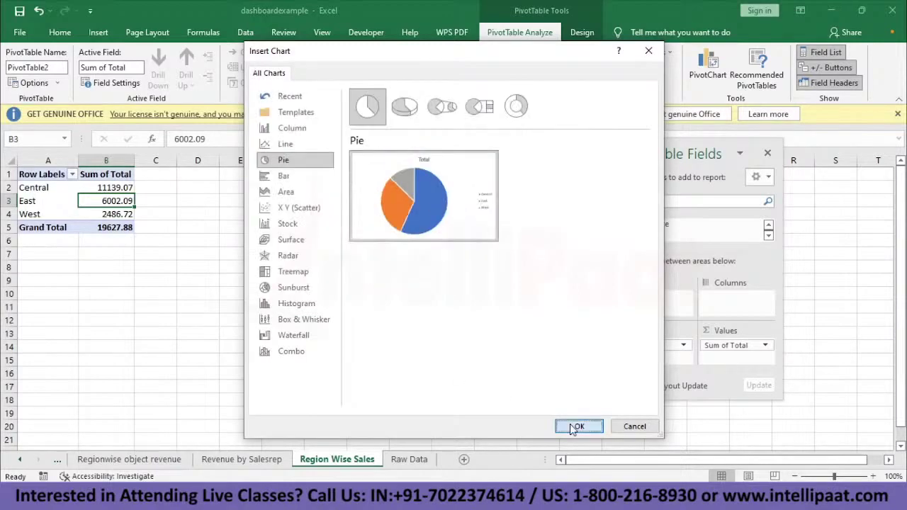
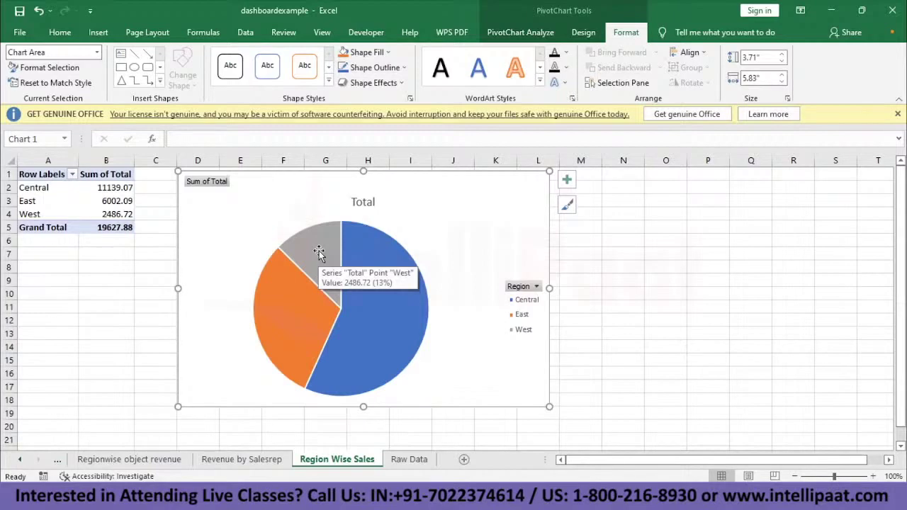
mouse_move(347, 239)
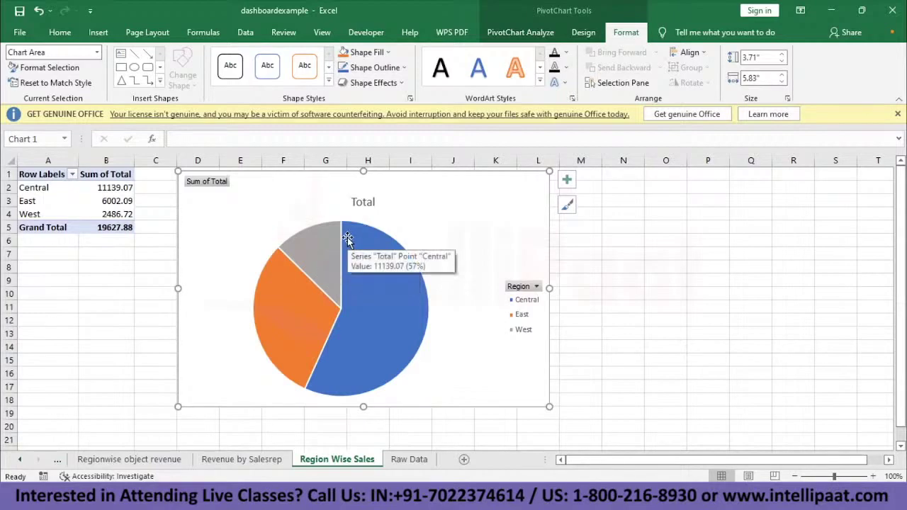
Hide all field buttons on the region pie chart
click(216, 184)
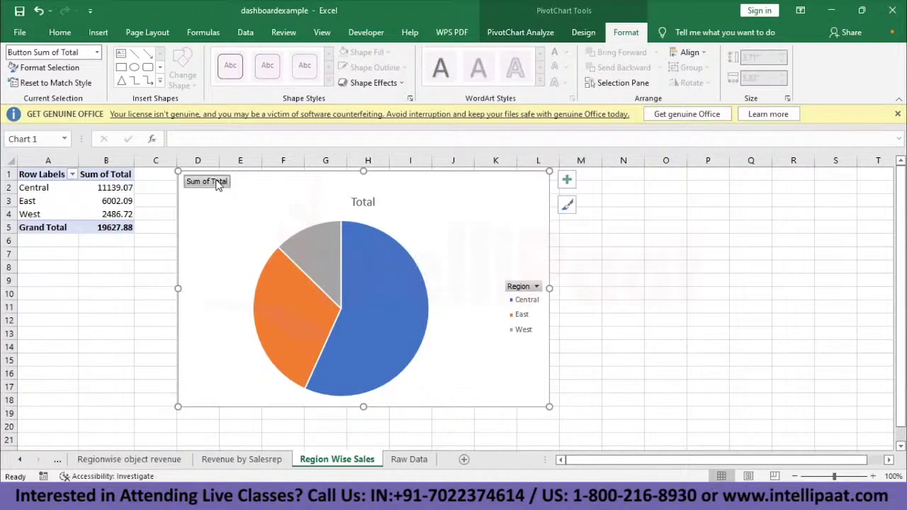
right_click(218, 183)
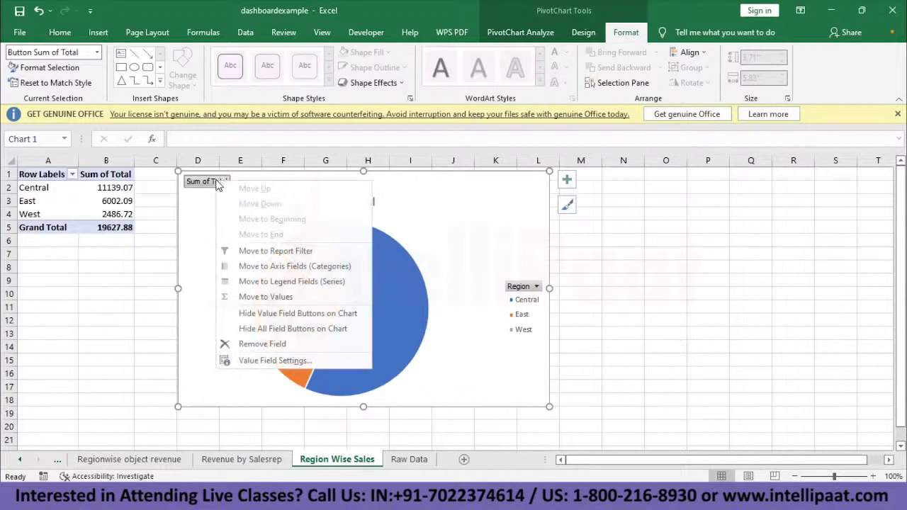
click(256, 330)
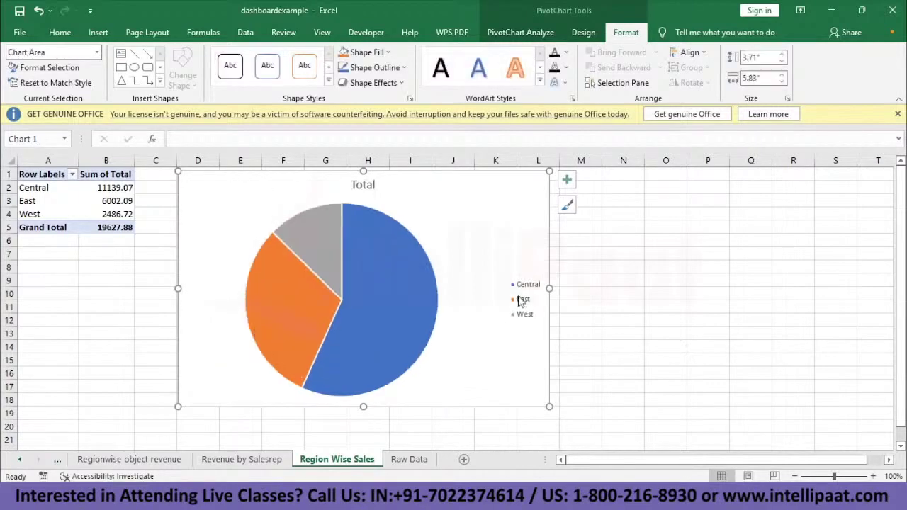
Change the pie chart's title to "Region Wise Sales"
double_click(373, 186)
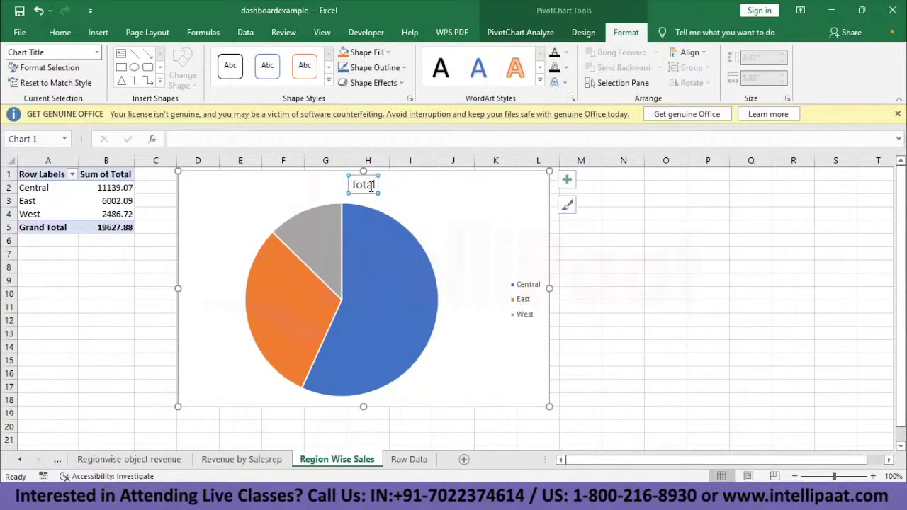
double_click(368, 189)
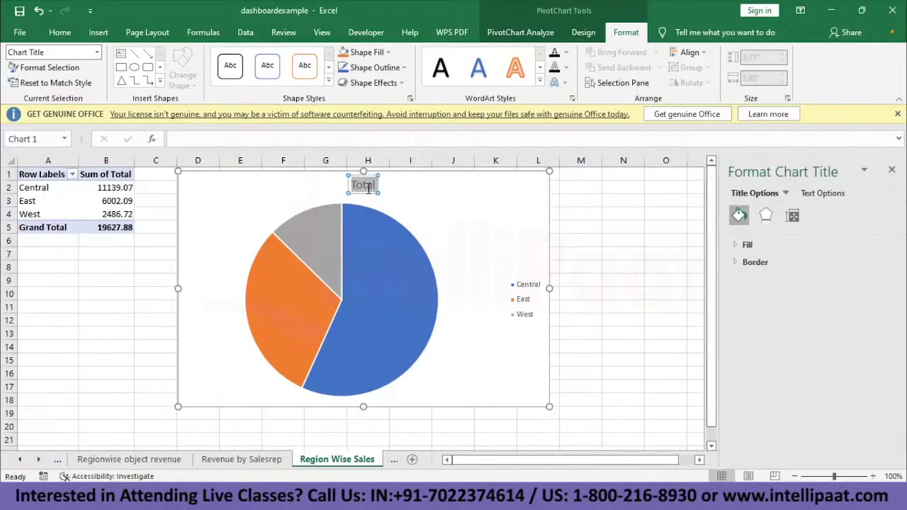
text(Region Wise Sales)
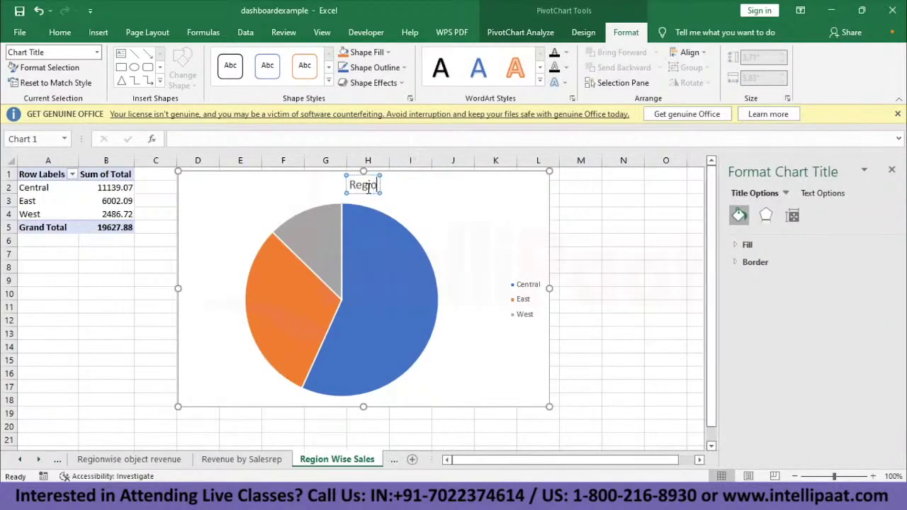
key(Escape)
key(Escape)
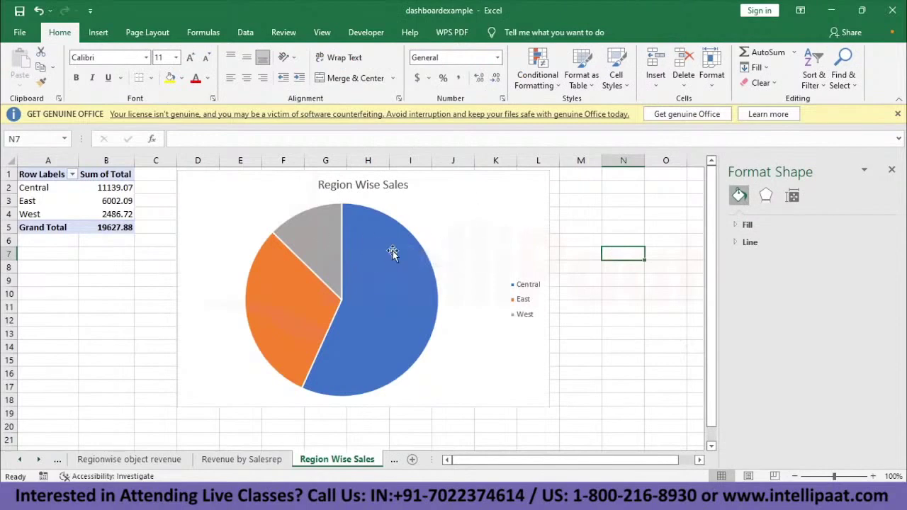
Add data labels with Best Fit placement to the pie chart and shrink the chart to about 3.08" high by 4.82" wide
mouse_move(379, 287)
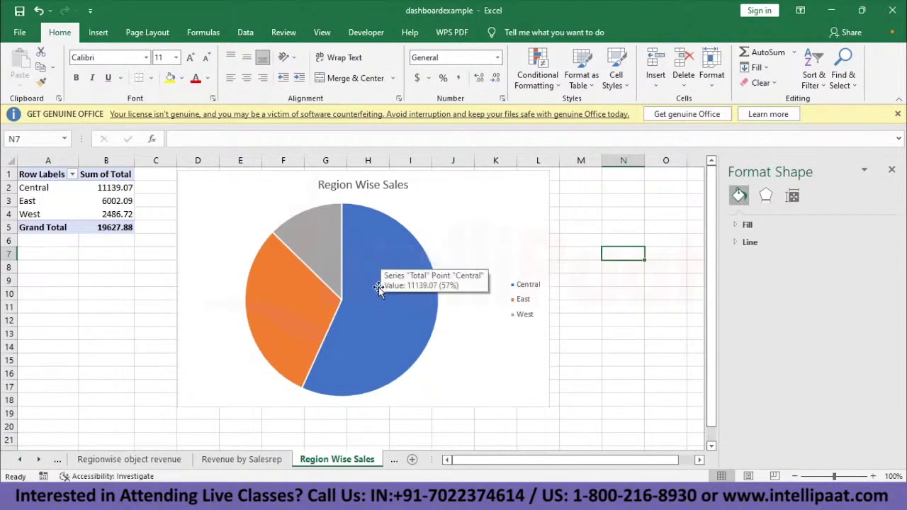
click(521, 209)
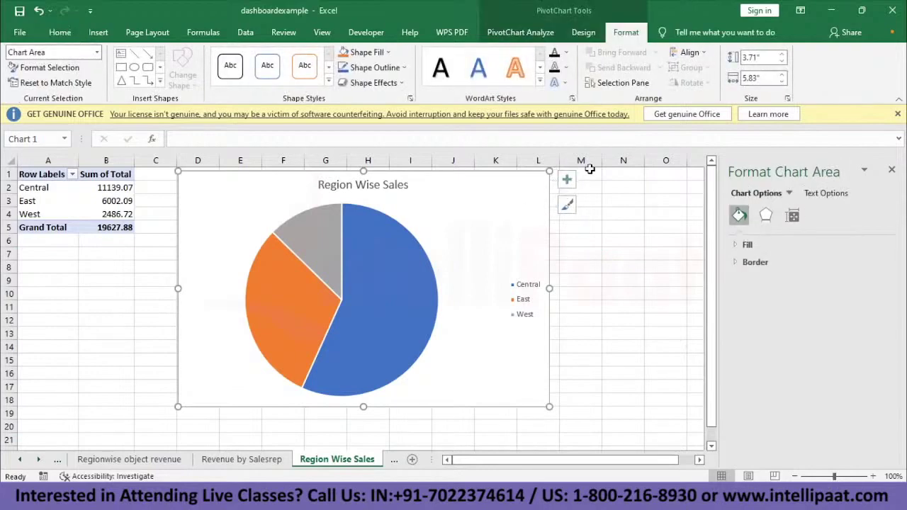
click(564, 184)
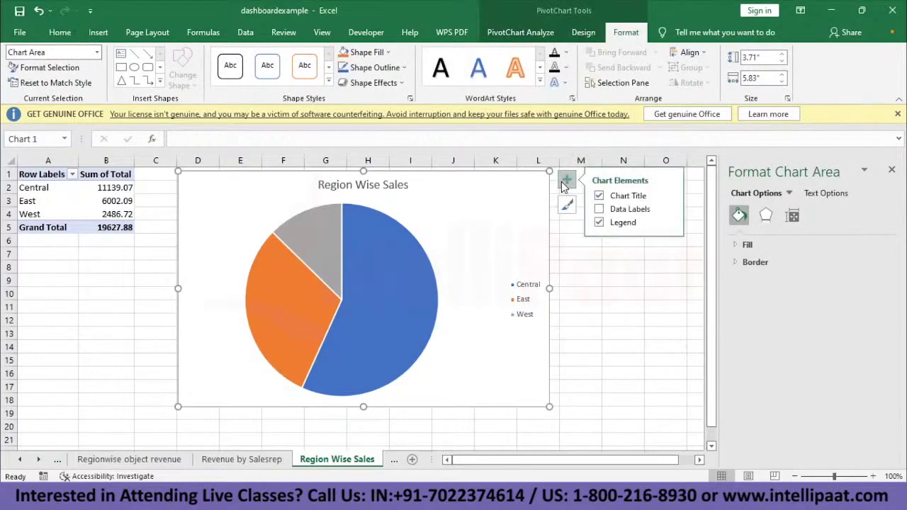
click(599, 210)
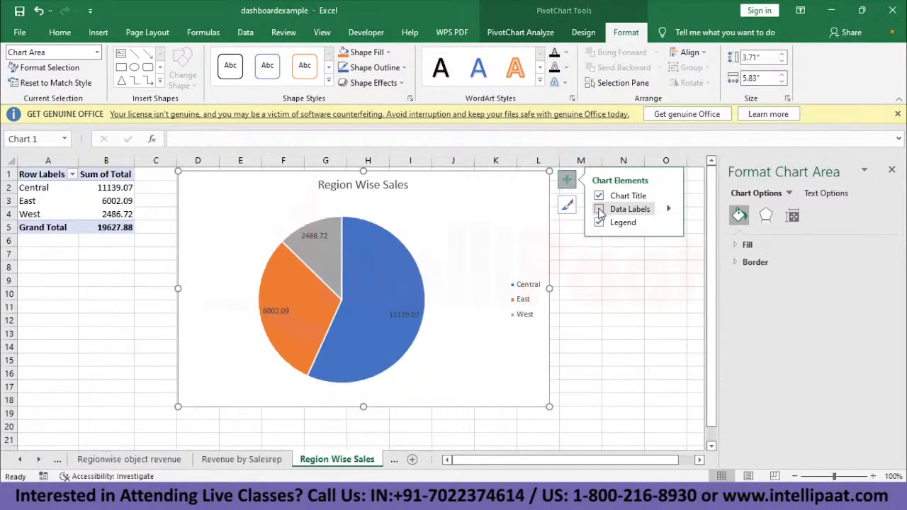
click(669, 210)
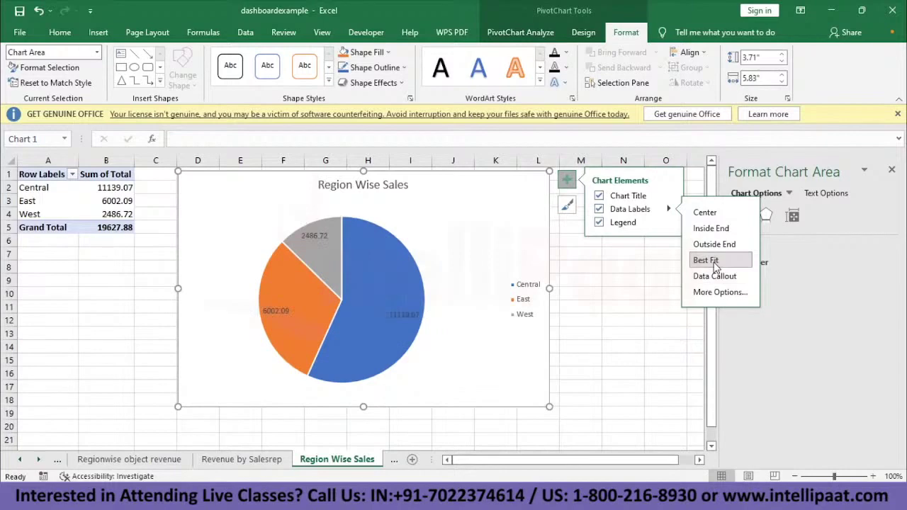
click(715, 261)
click(648, 290)
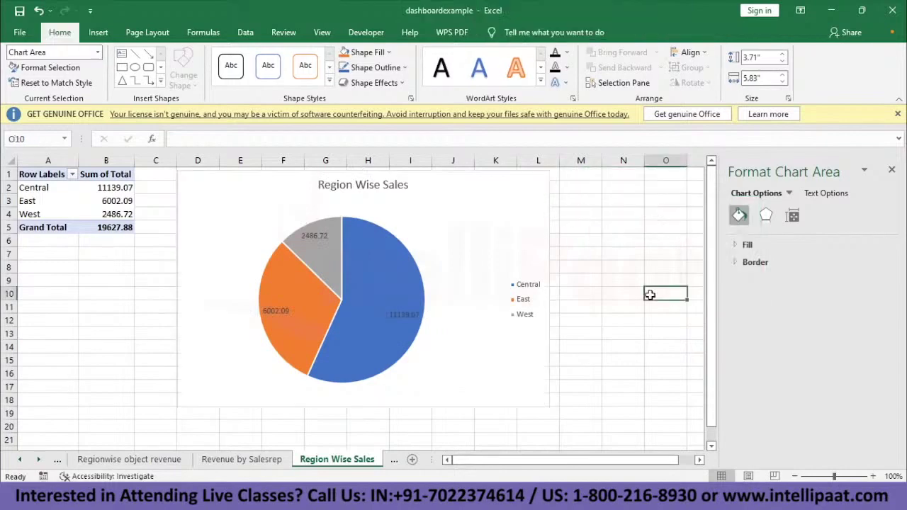
click(506, 231)
mouse_move(549, 405)
mouse_down()
mouse_move(478, 350)
mouse_move(484, 367)
mouse_up()
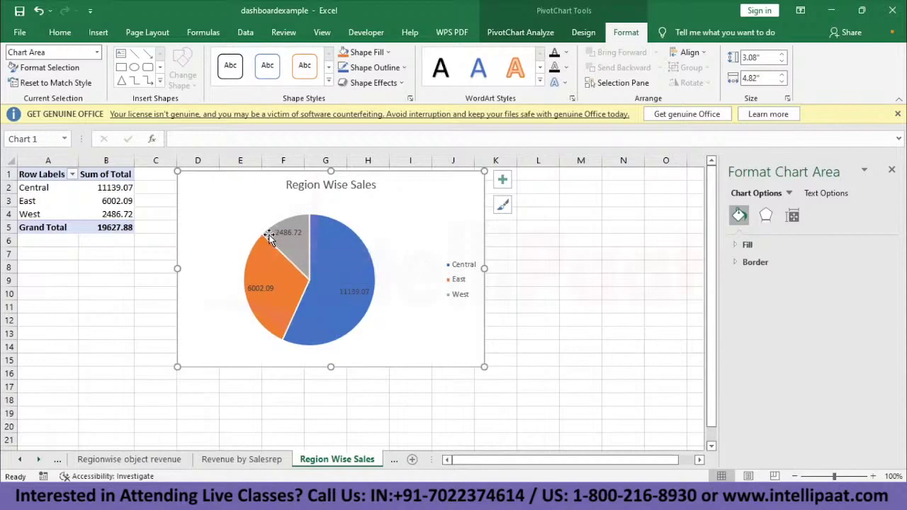
Format the pie chart's data labels as Currency with 0 decimal places
mouse_move(282, 241)
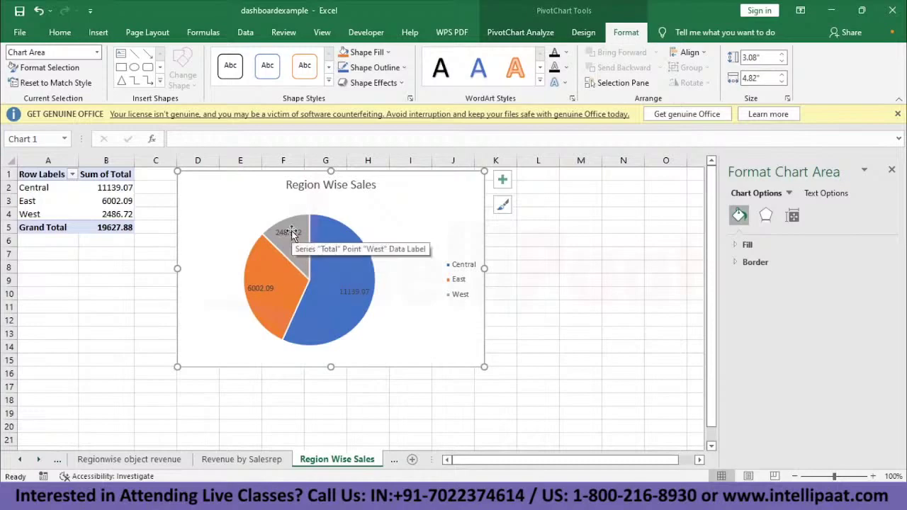
click(291, 231)
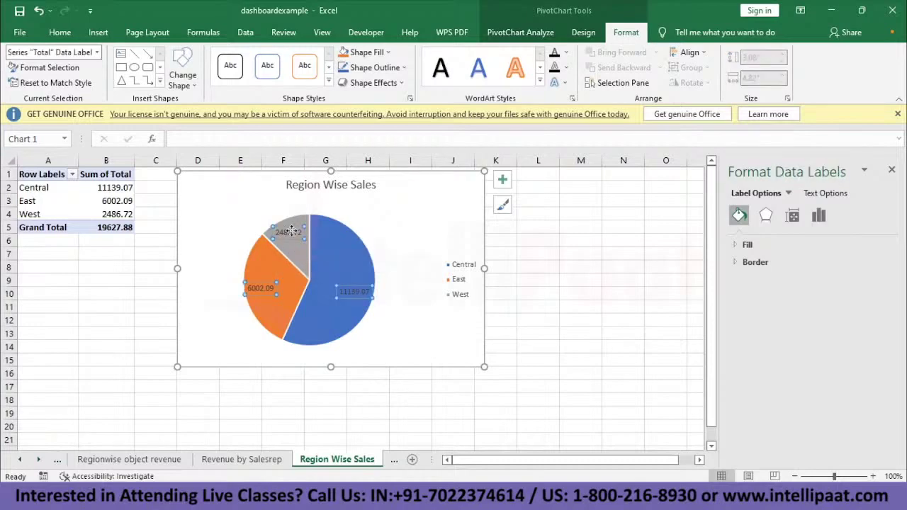
right_click(291, 231)
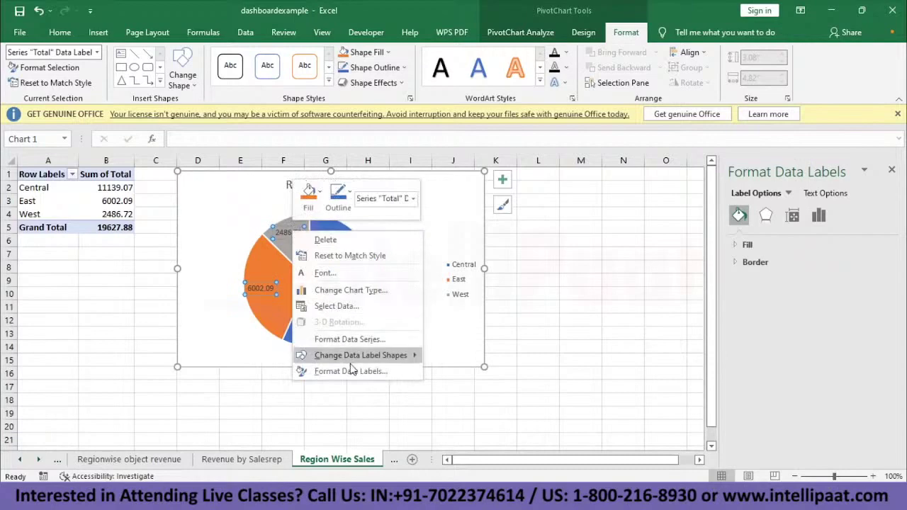
click(392, 371)
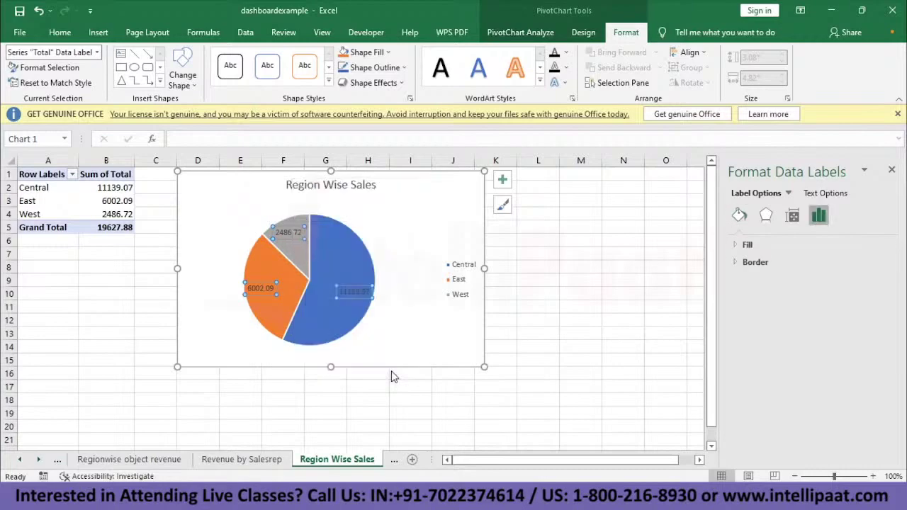
scroll(755, 363, down, 3)
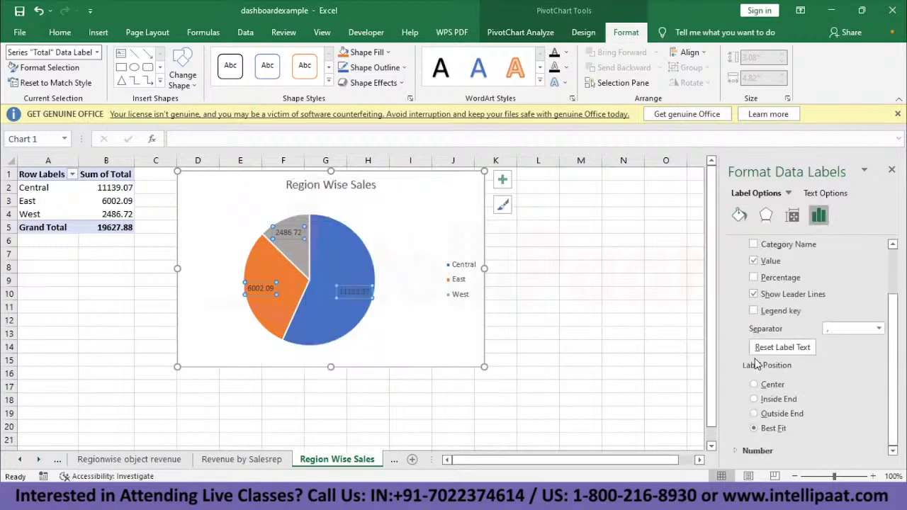
click(741, 451)
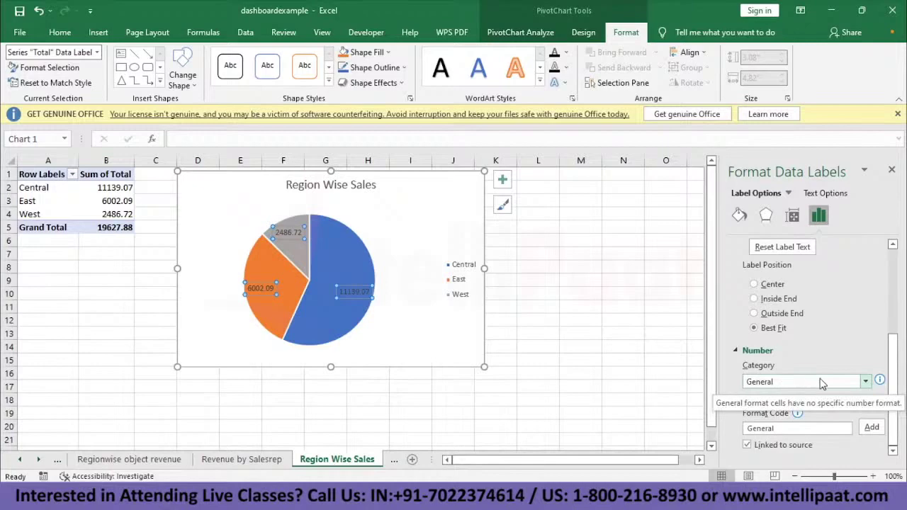
click(866, 382)
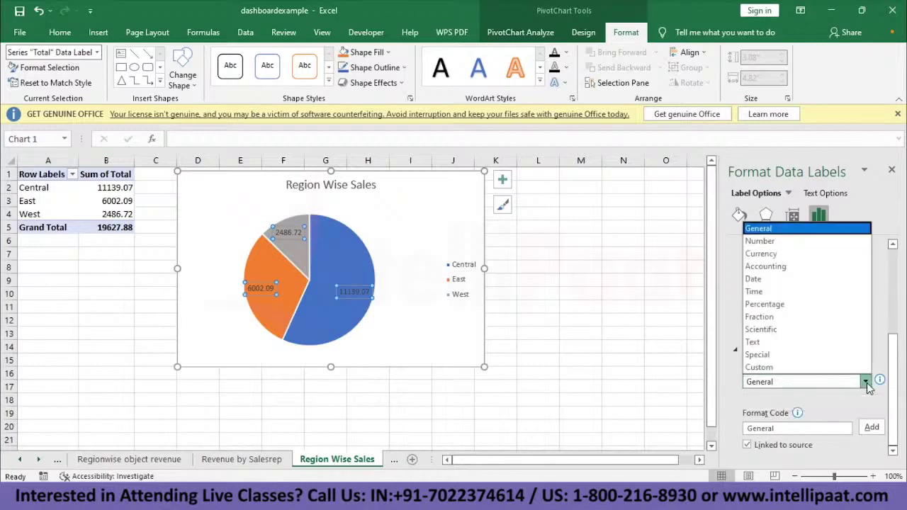
click(825, 256)
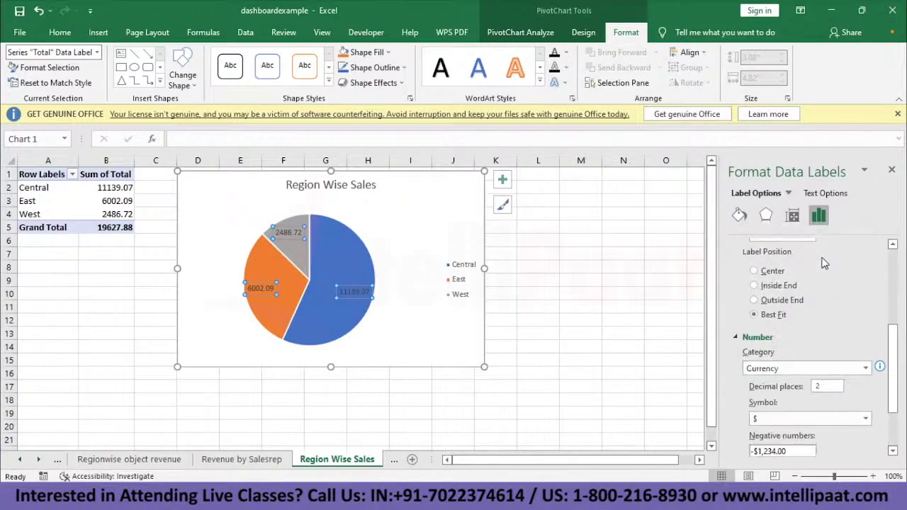
scroll(828, 402, down, 3)
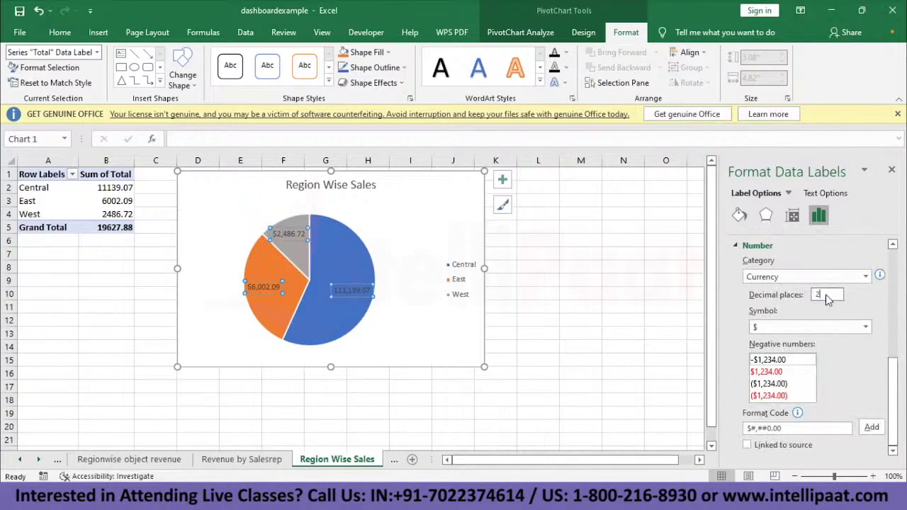
key(BackSpace)
text(0)
Set the currency symbol of the pie chart's data labels to ₹ English (India)
click(866, 327)
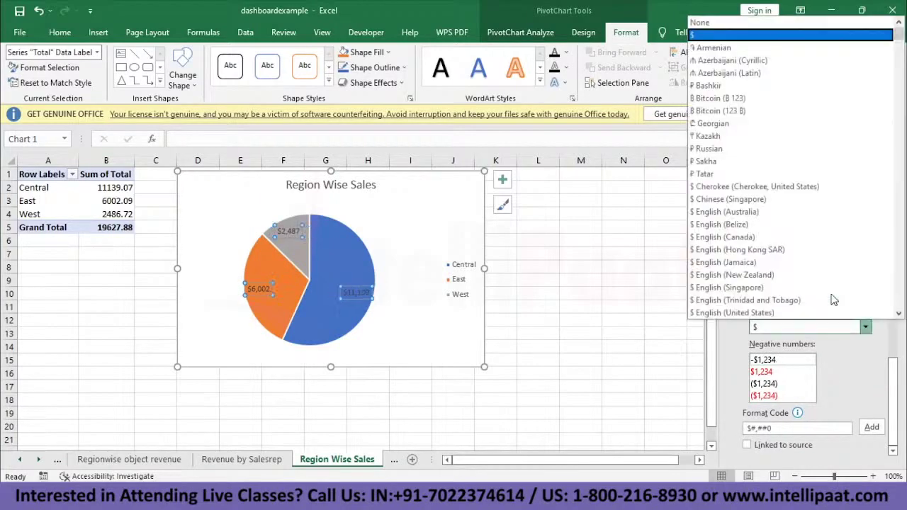
scroll(780, 241, down, 20)
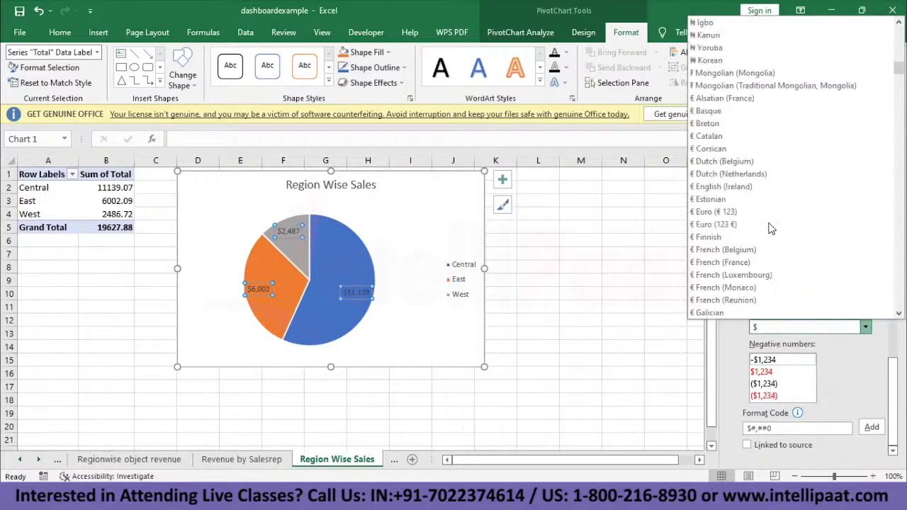
scroll(771, 229, down, 10)
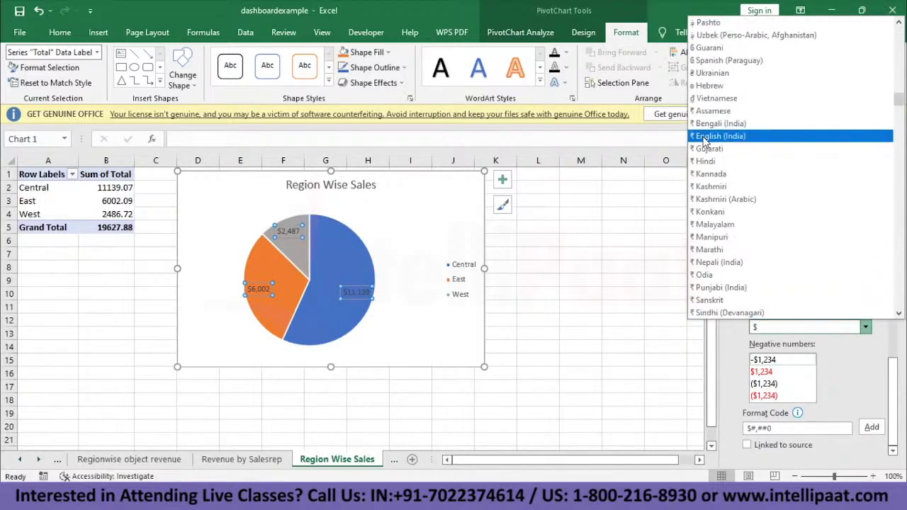
click(706, 142)
click(534, 292)
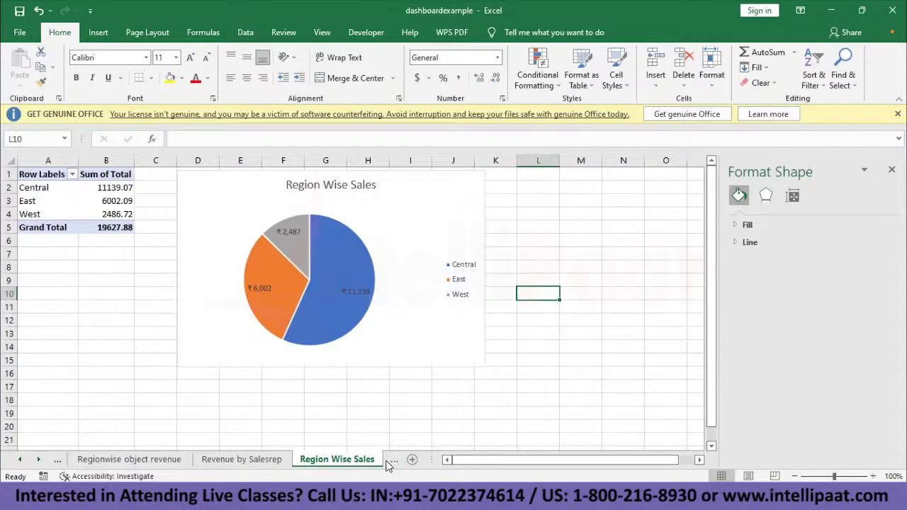
Delete the existing pivot table and the column chart from the Revenue by Salesrep sheet
click(277, 462)
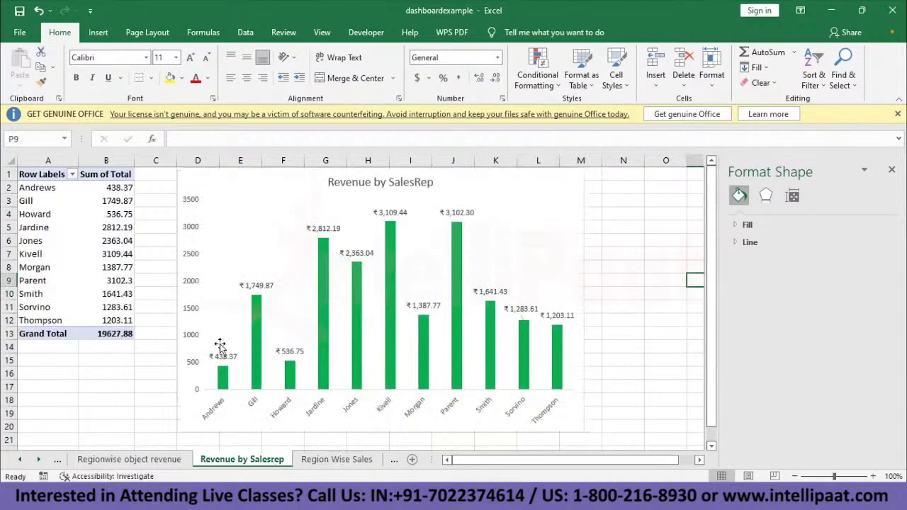
click(46, 174)
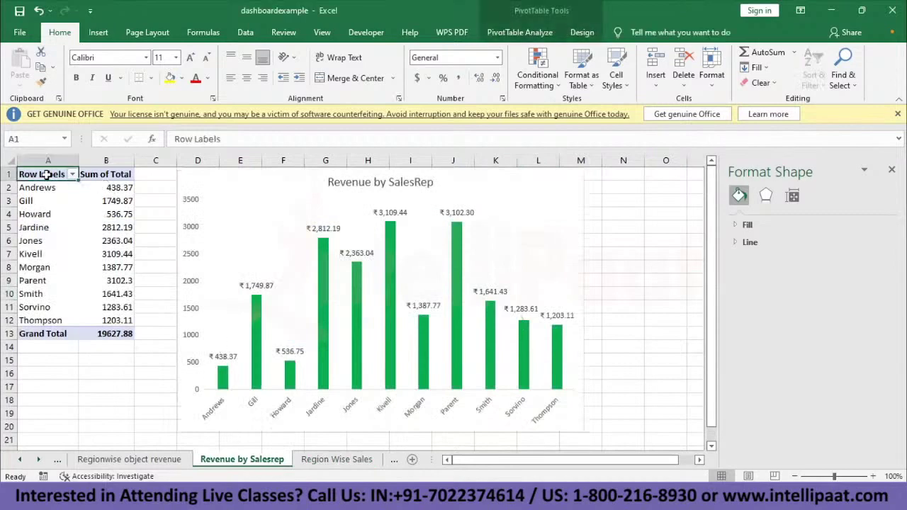
key(ctrl+shift+Down)
key(shift+Right)
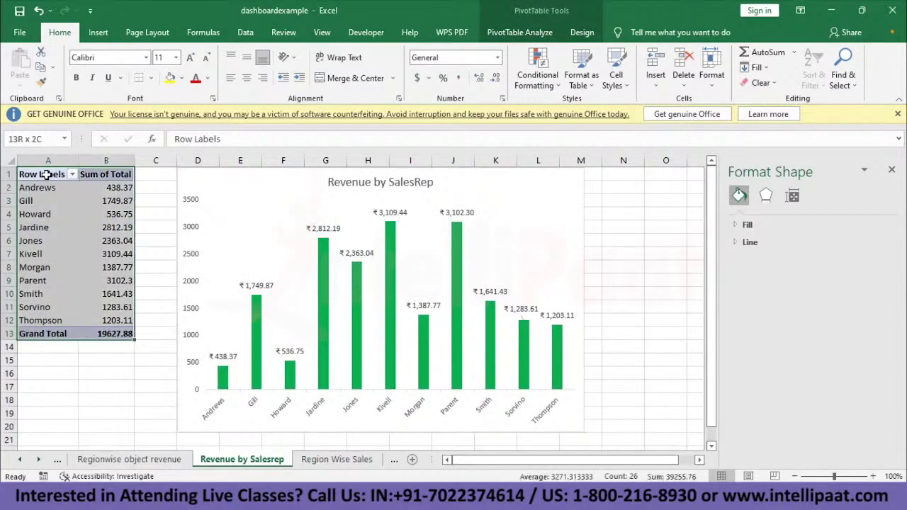
key(Delete)
click(251, 196)
key(Delete)
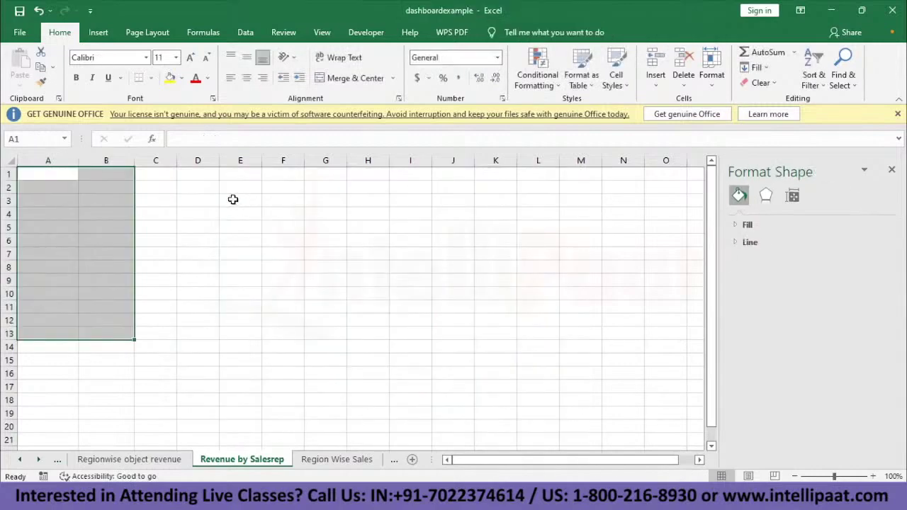
Delete the region pivot table at I1 on the Raw Data sheet
click(34, 176)
key(ctrl+Page_Down)
key(ctrl+Page_Down)
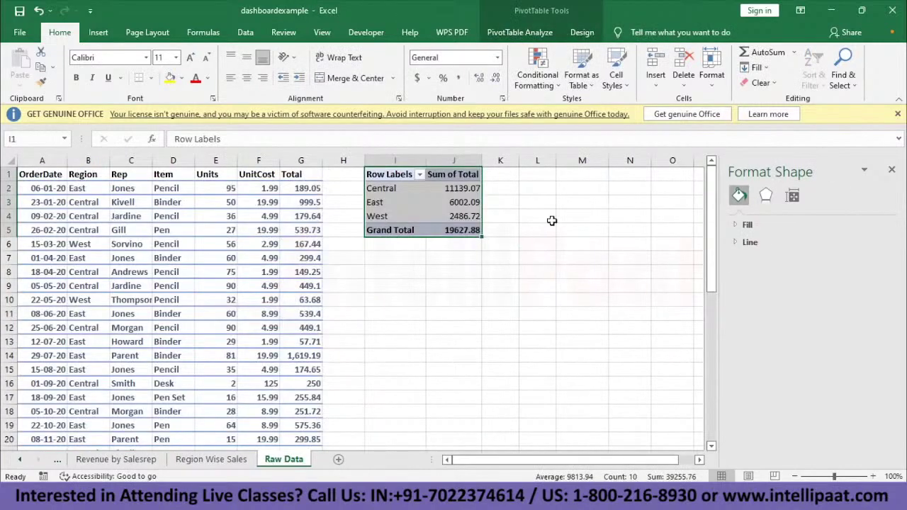
key(Delete)
click(463, 312)
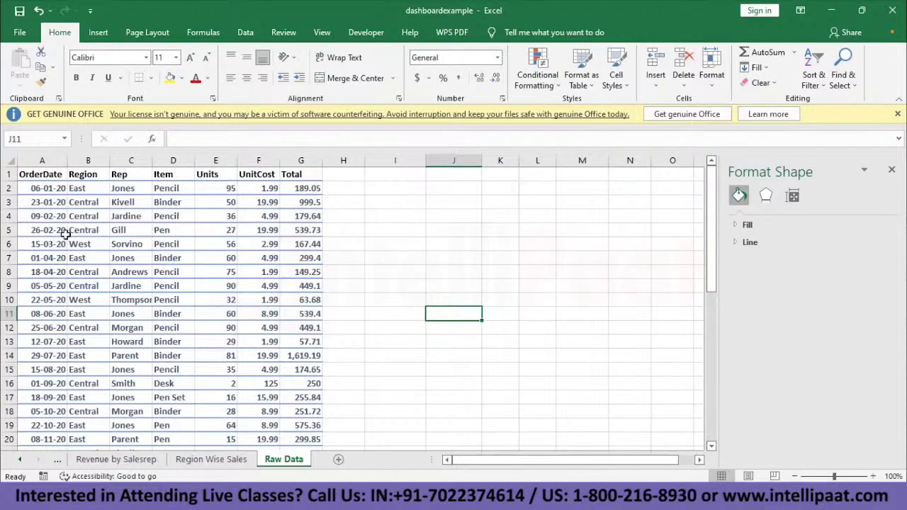
Insert a pivot table from the Raw Data order range A1:G44, placed at cell I1 of the same sheet
click(113, 272)
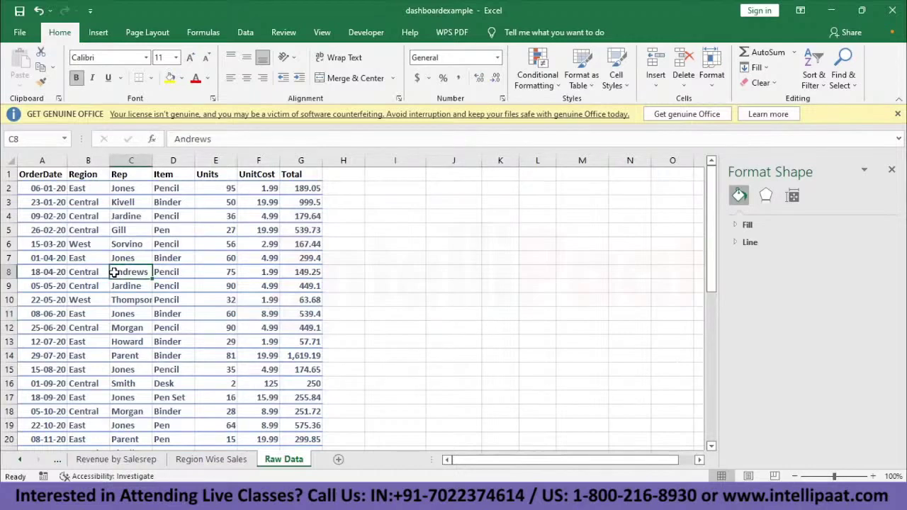
click(98, 33)
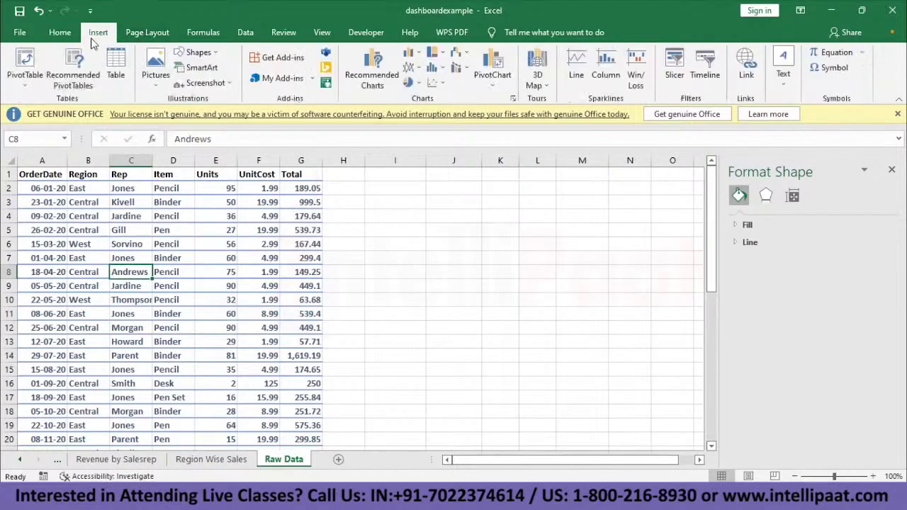
click(27, 59)
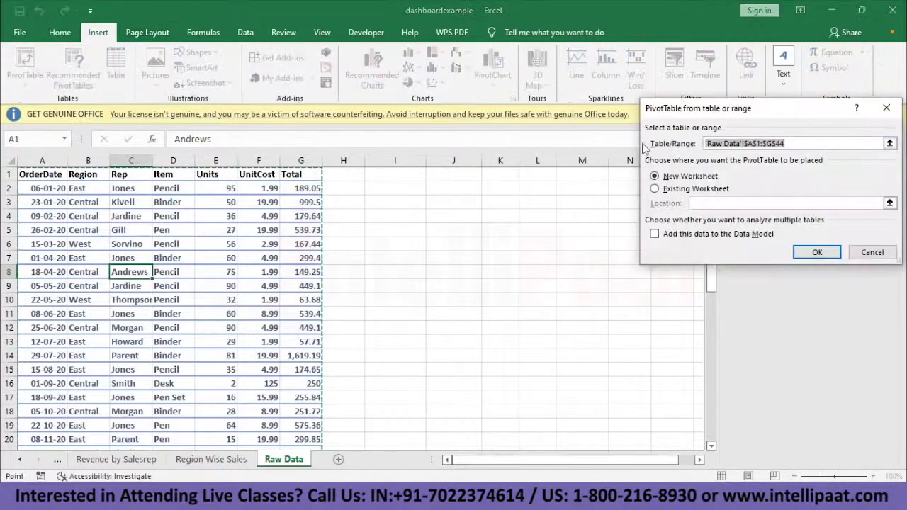
click(655, 190)
click(420, 177)
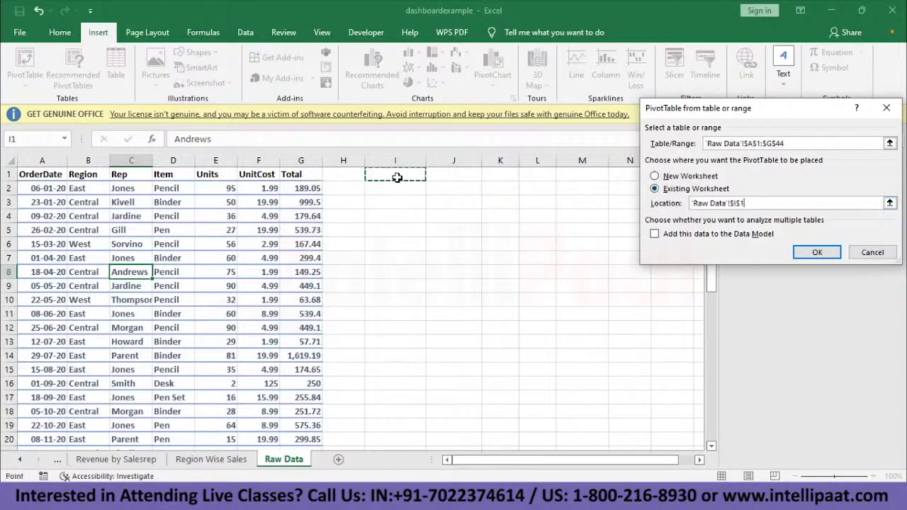
click(815, 252)
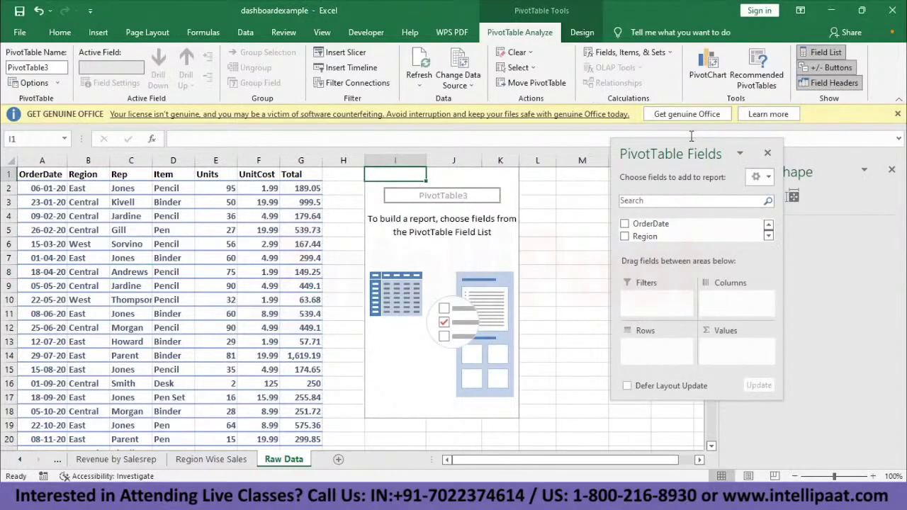
Build the pivot table with Rep as rows and the sum of Total as values, enlarging the field list to reach the fields
drag(720, 150, 684, 97)
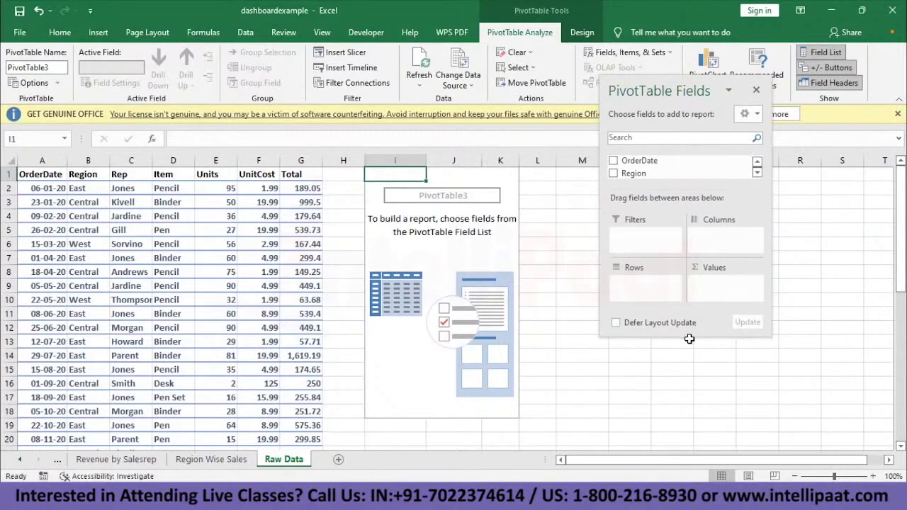
drag(711, 335, 710, 451)
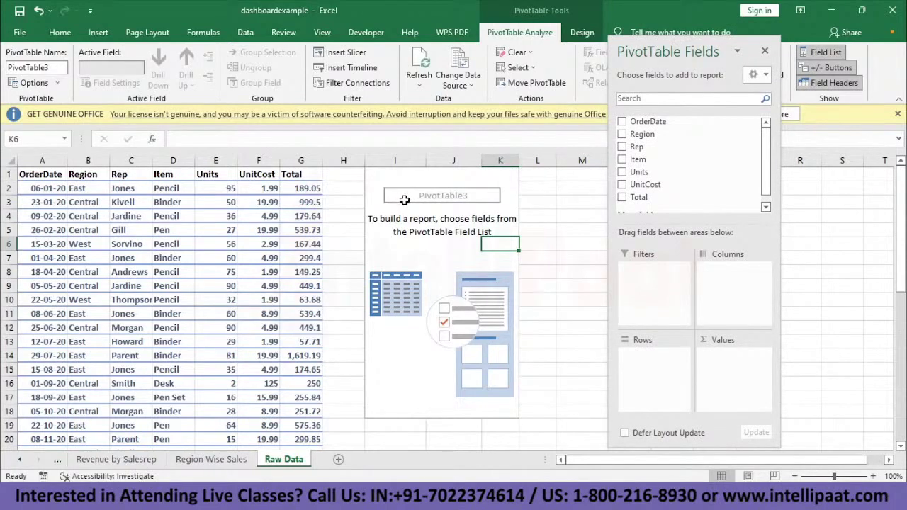
drag(666, 146, 666, 374)
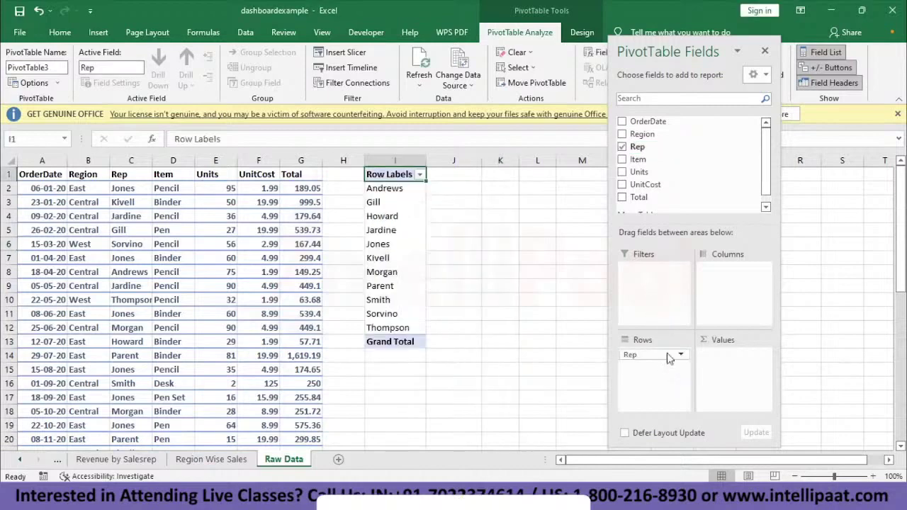
scroll(759, 177, down, 1)
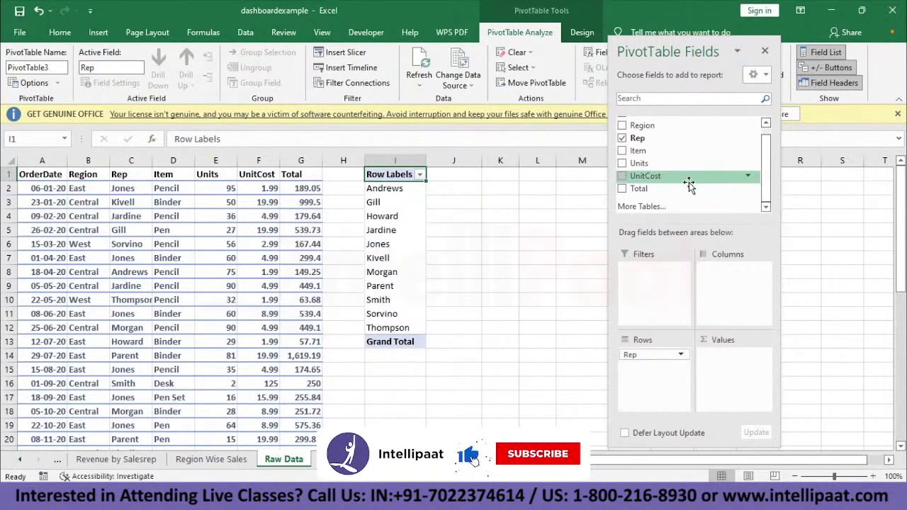
drag(677, 188, 733, 362)
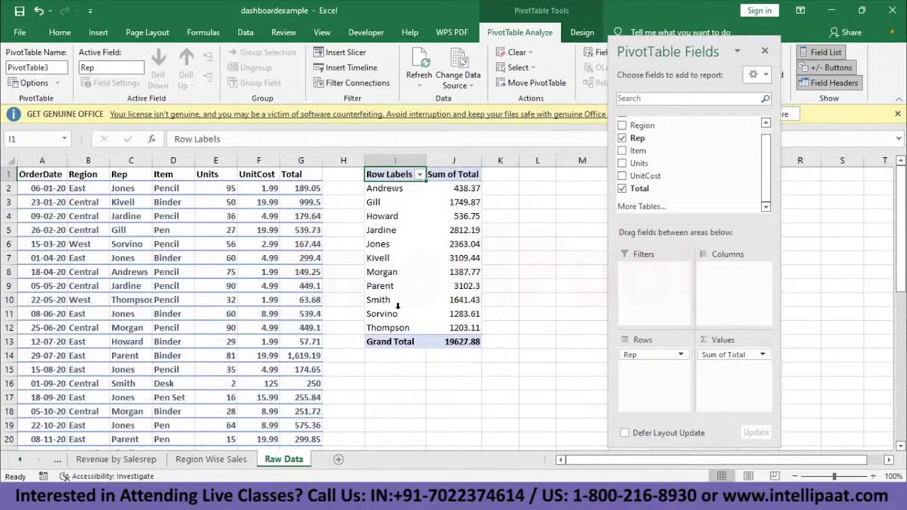
Look through the sales rep rows of the pivot table and their summed totals
click(376, 217)
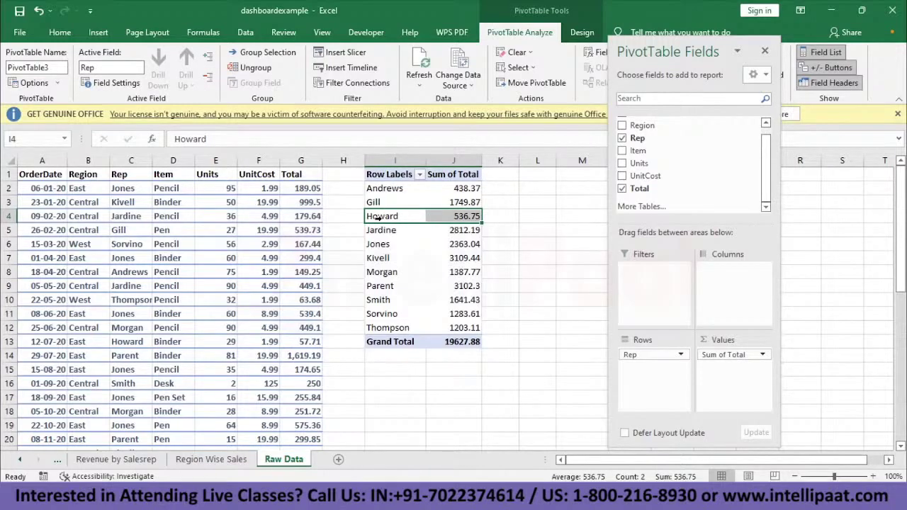
key(Down)
key(Down)
key(Down)
key(Down)
key(Down)
key(Down)
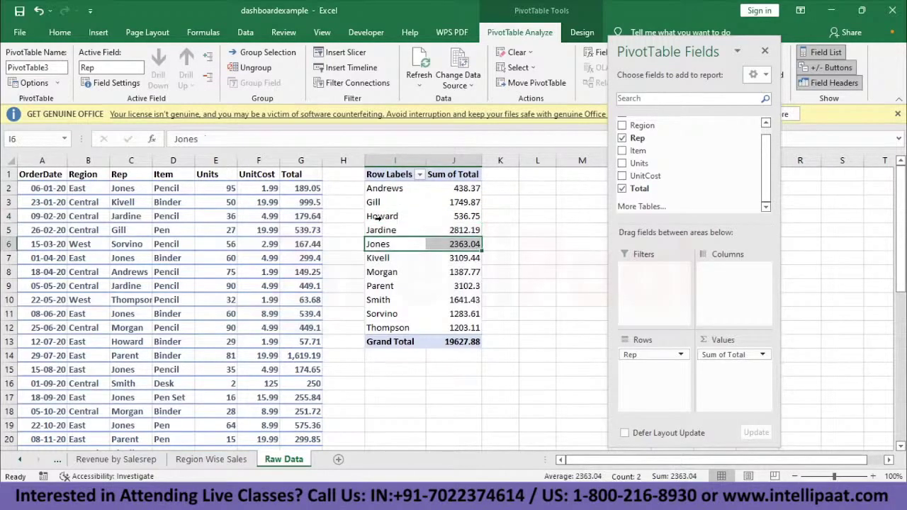
key(Down)
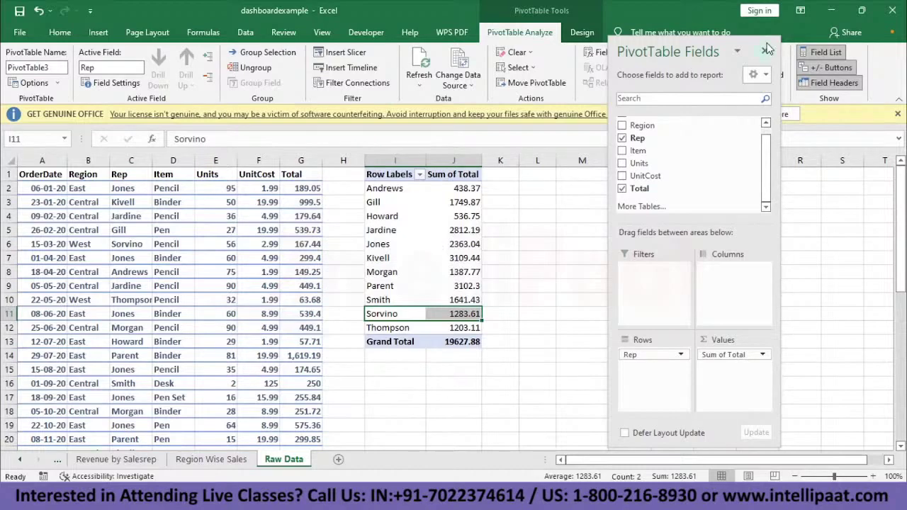
Copy the whole sales rep pivot table to cell A1 of the Revenue by Salesrep sheet and close the field list
click(378, 175)
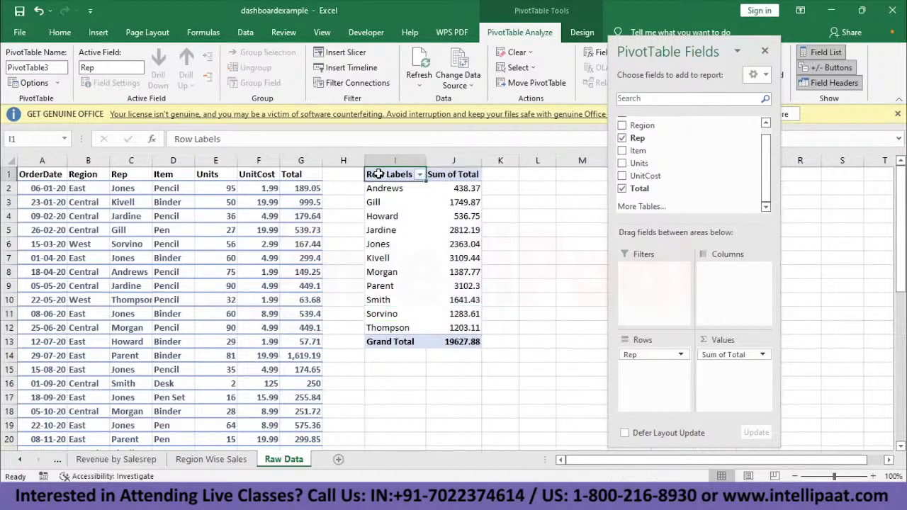
key(ctrl+shift+Down)
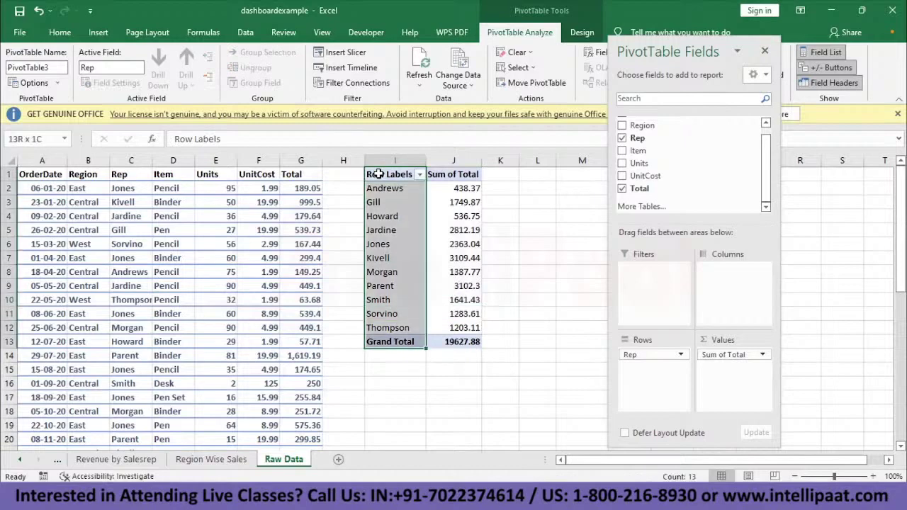
key(shift+Right)
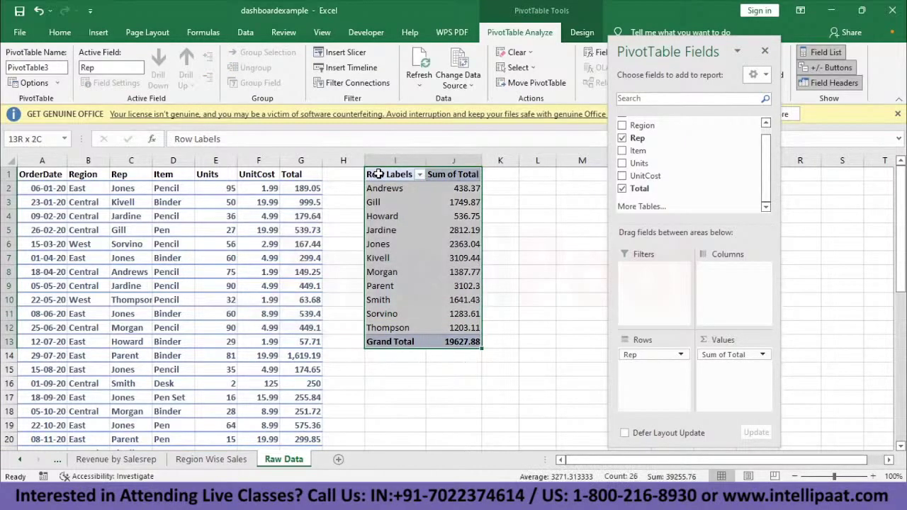
key(ctrl+c)
click(116, 459)
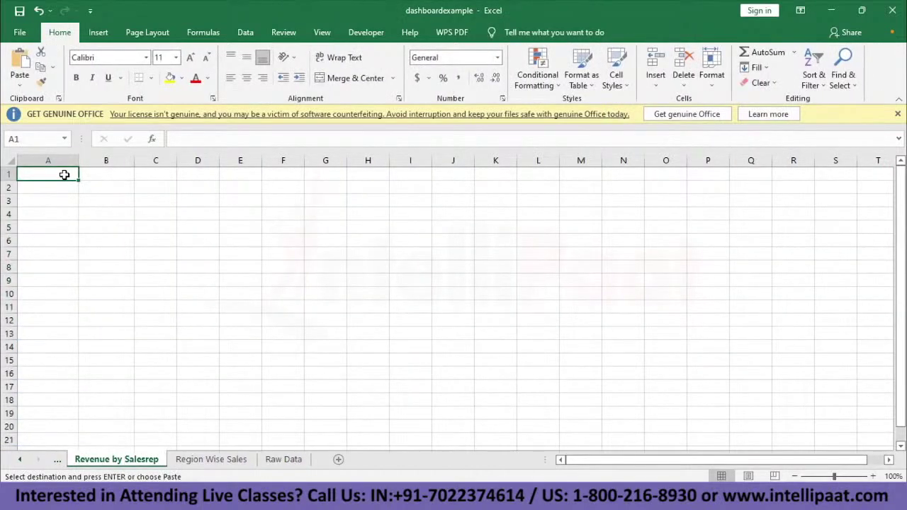
key(ctrl+v)
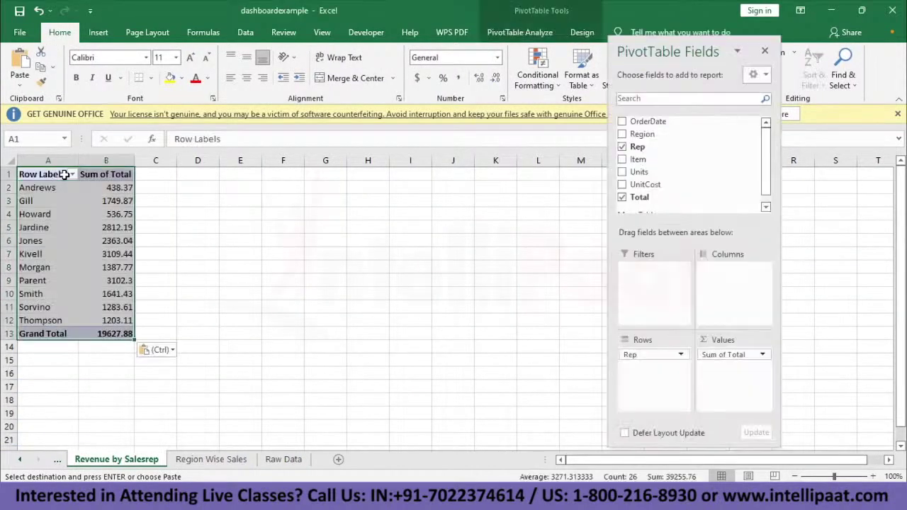
click(765, 53)
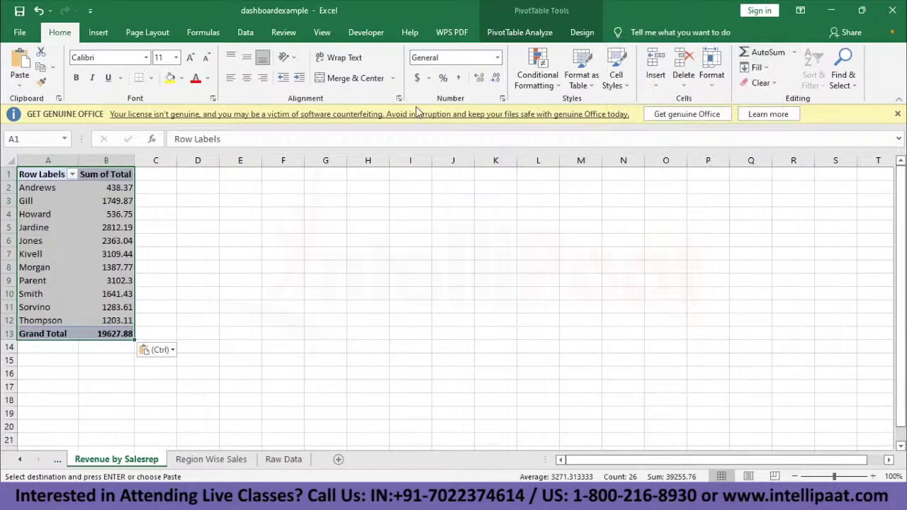
Insert a Clustered Bar pivot chart from the pivot table on the Revenue by Salesrep sheet
click(99, 214)
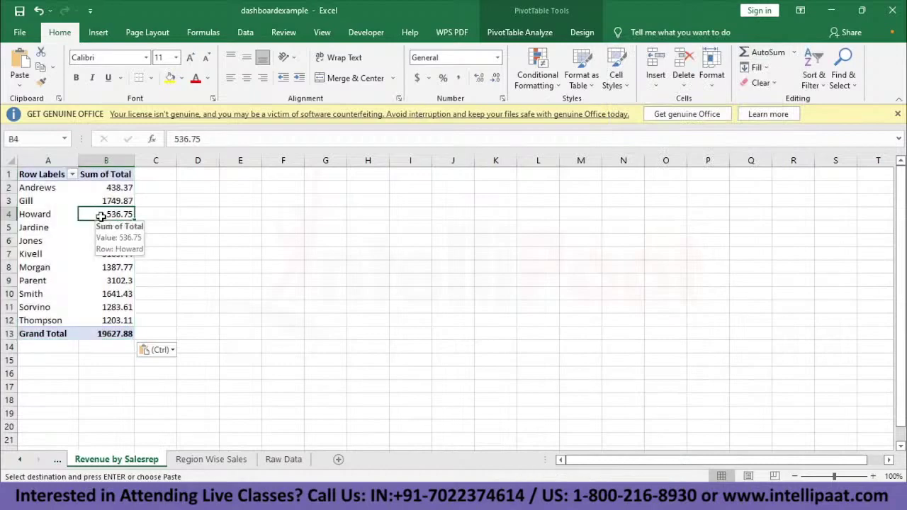
click(44, 217)
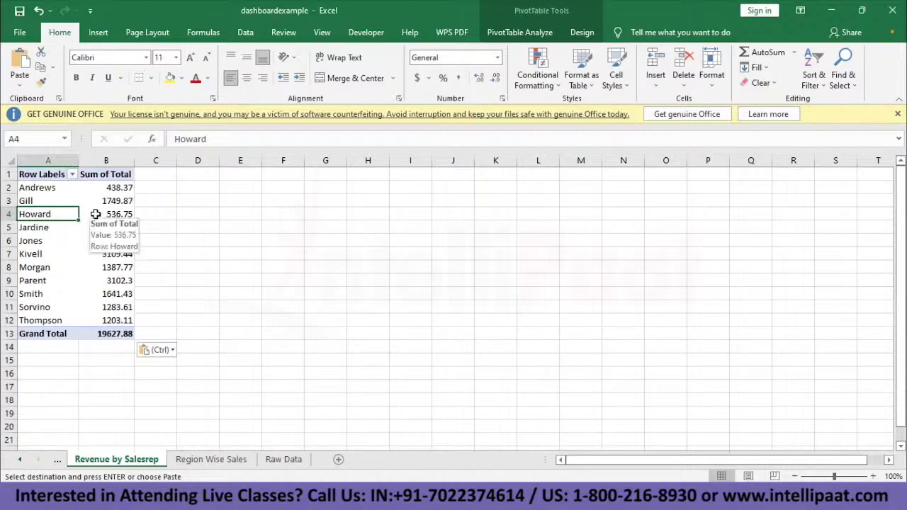
click(527, 33)
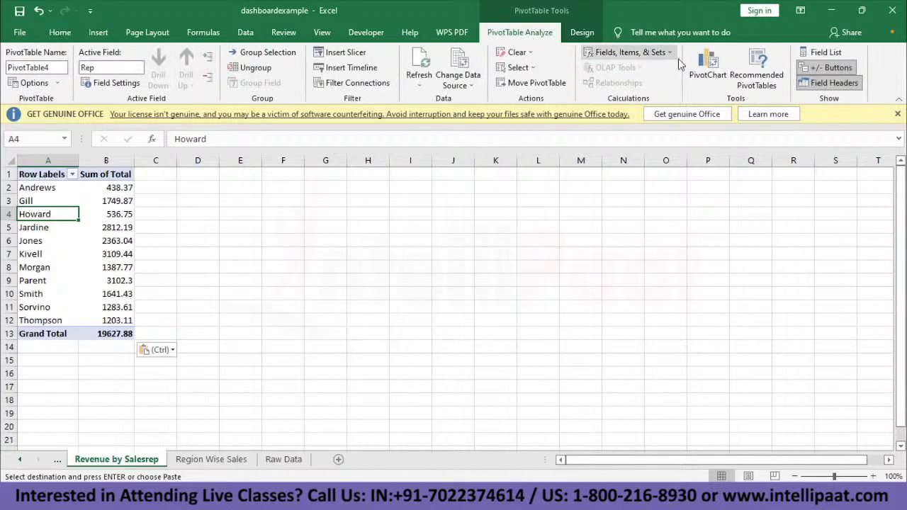
click(700, 62)
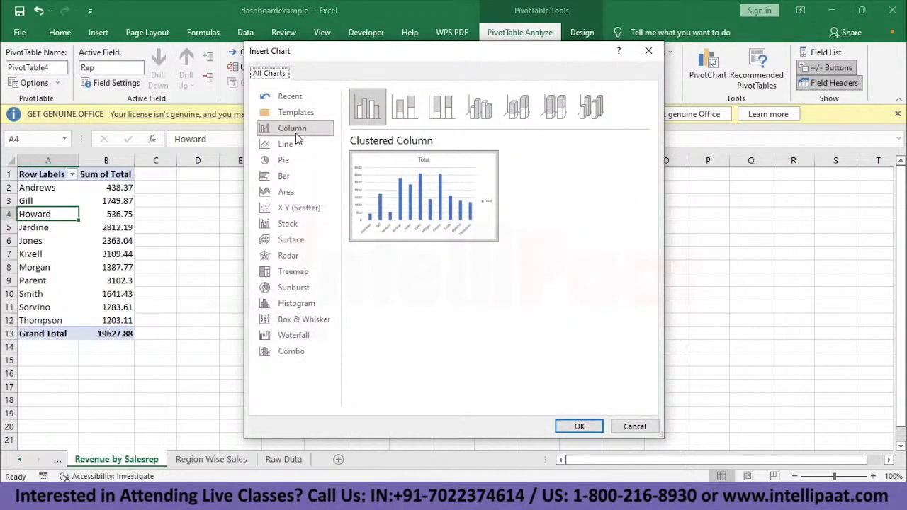
click(283, 176)
mouse_move(460, 197)
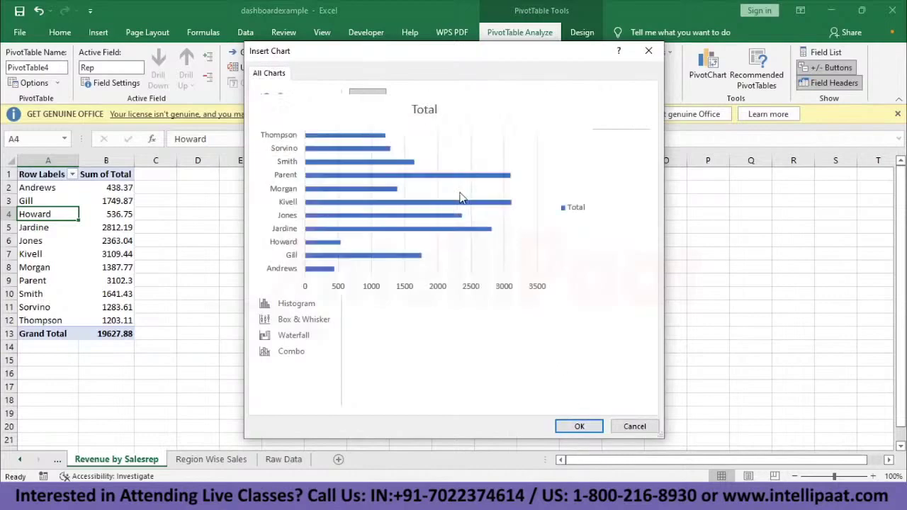
click(580, 426)
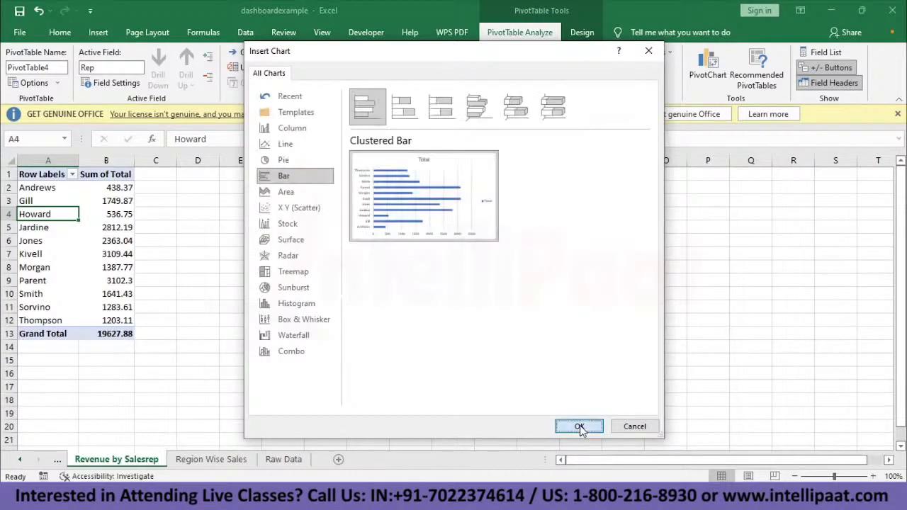
Place the bar chart beside the pivot table at about 3.53" high by 5.33" wide, and hide all its field buttons
drag(412, 228, 336, 181)
drag(538, 358, 557, 390)
click(249, 181)
right_click(249, 182)
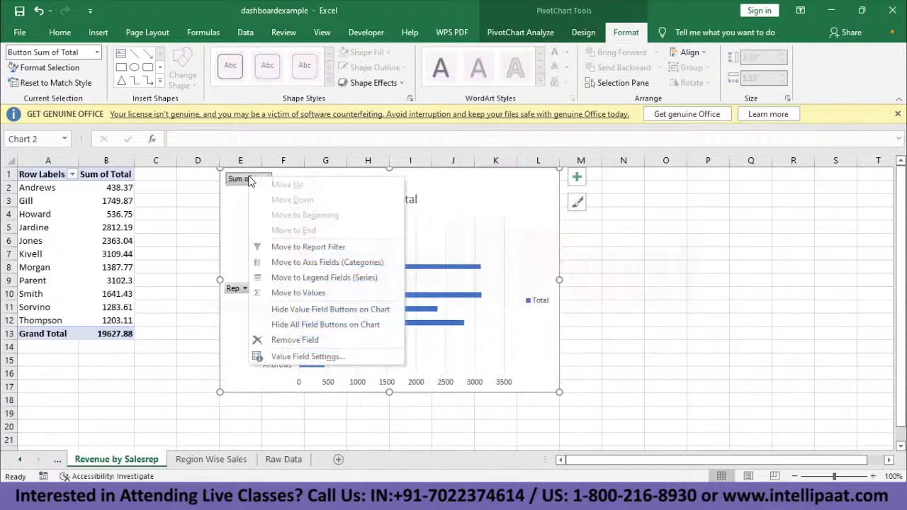
click(362, 325)
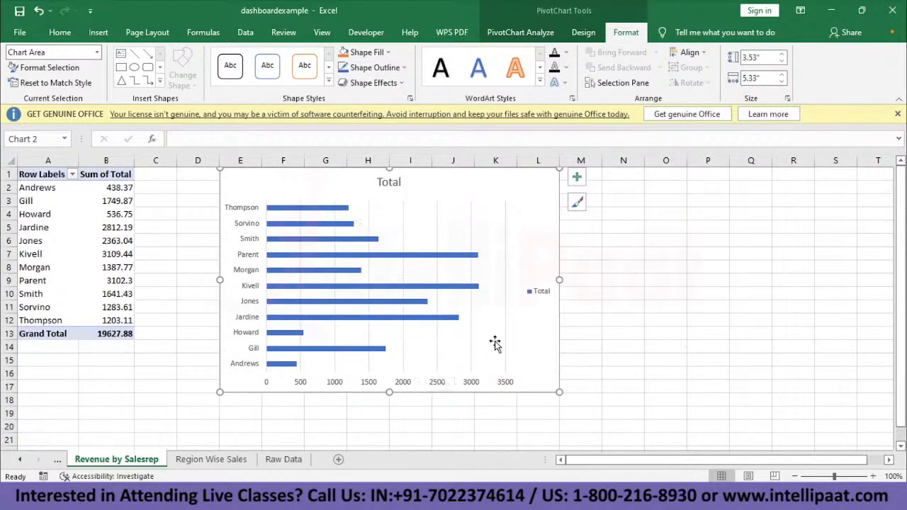
Show data labels on the bar chart and remove its gridlines and legend
mouse_move(286, 342)
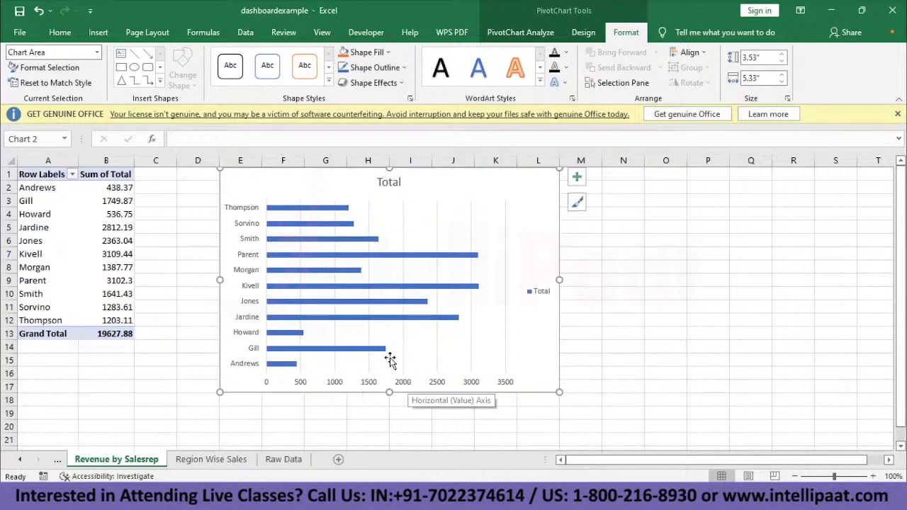
mouse_move(382, 352)
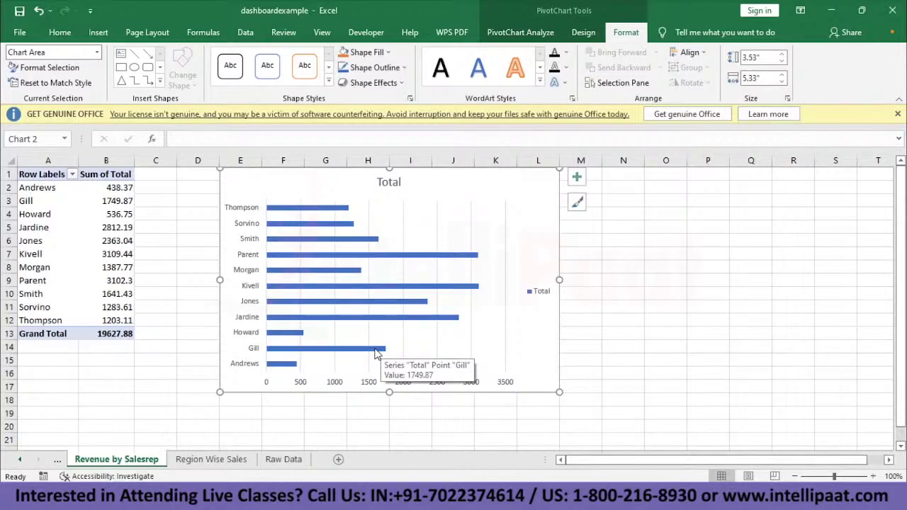
click(577, 177)
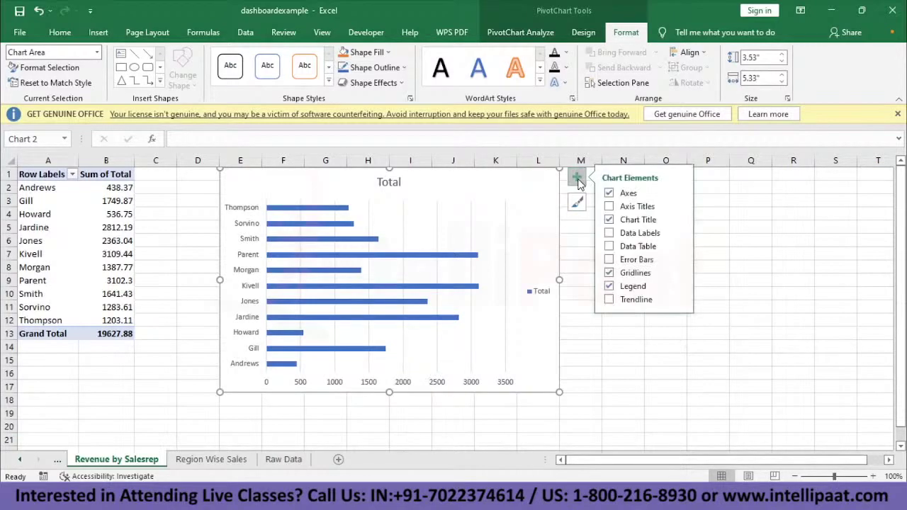
click(608, 233)
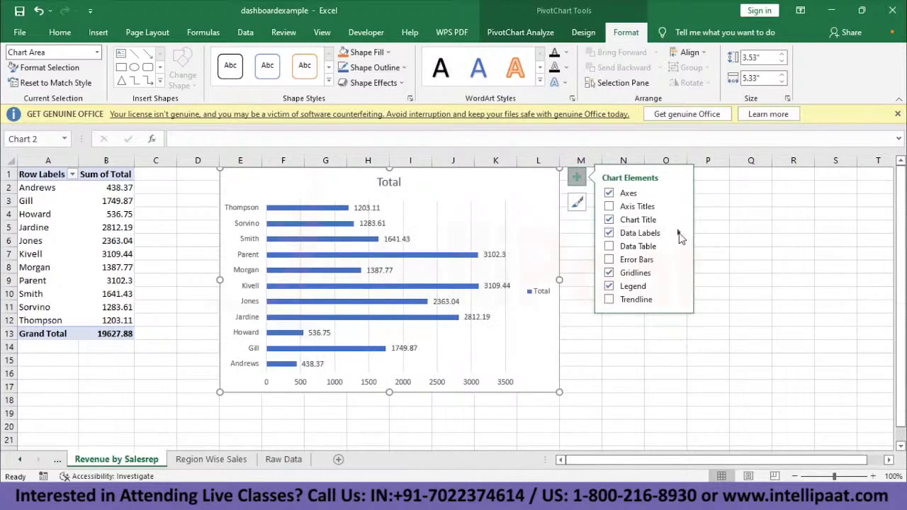
click(610, 274)
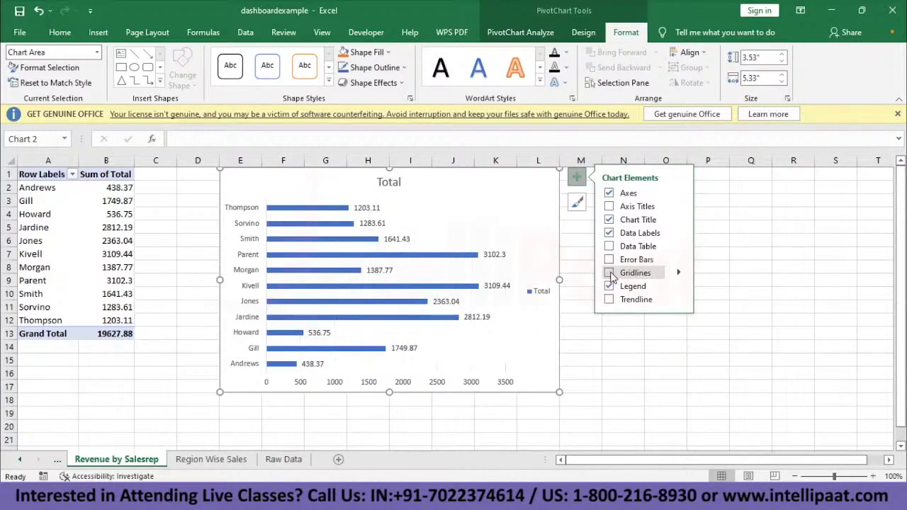
click(610, 300)
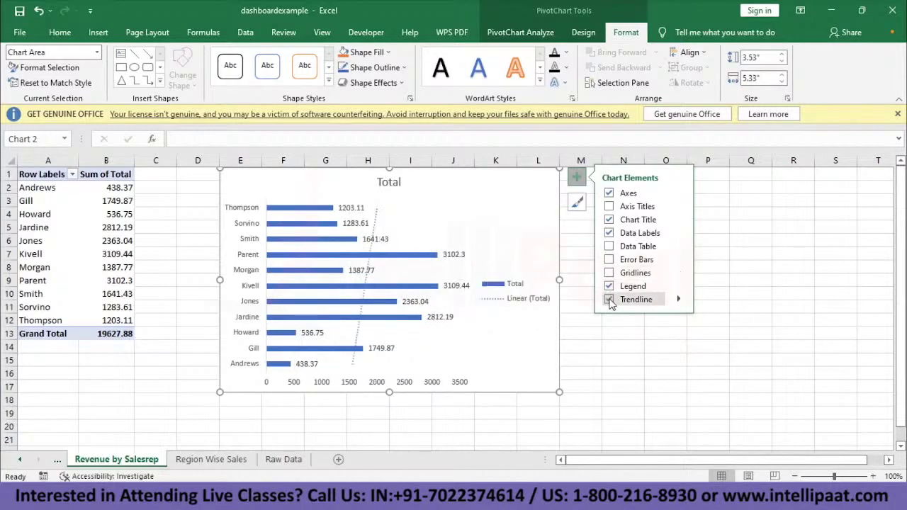
click(609, 299)
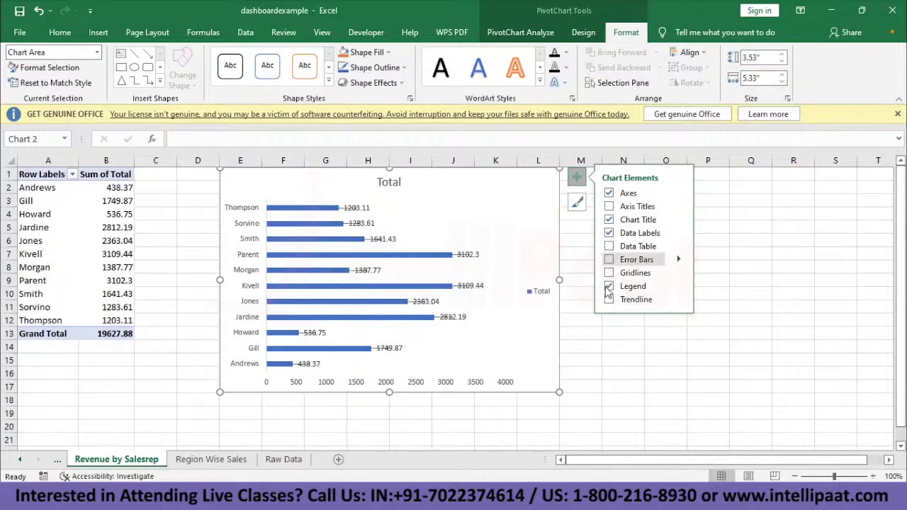
click(609, 287)
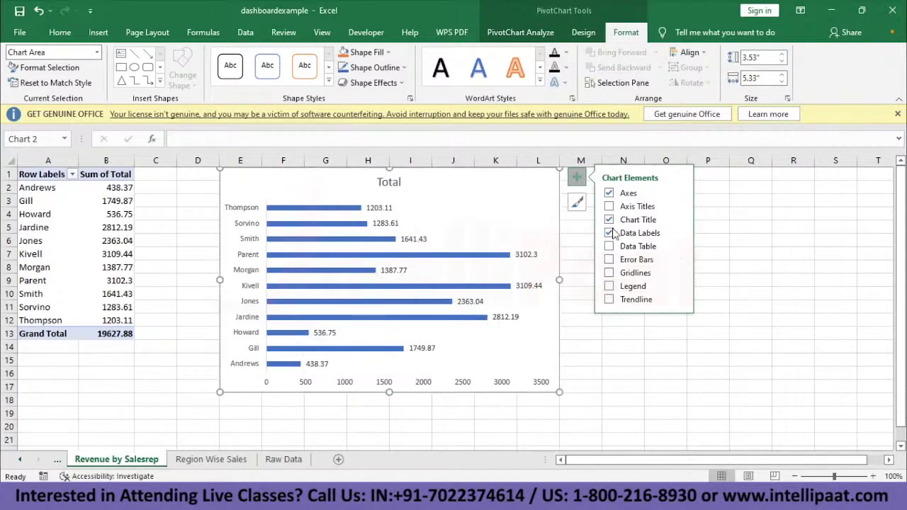
Try the bar chart without its axes and restore them
click(609, 194)
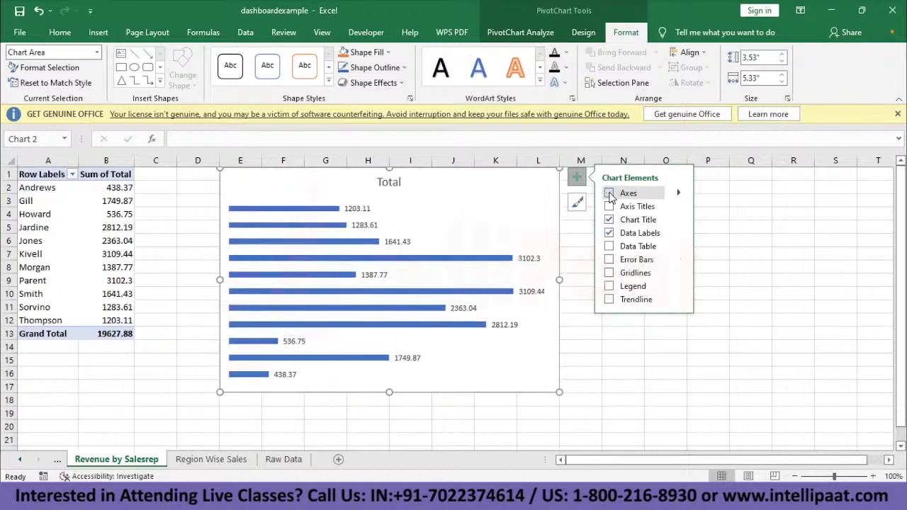
click(610, 194)
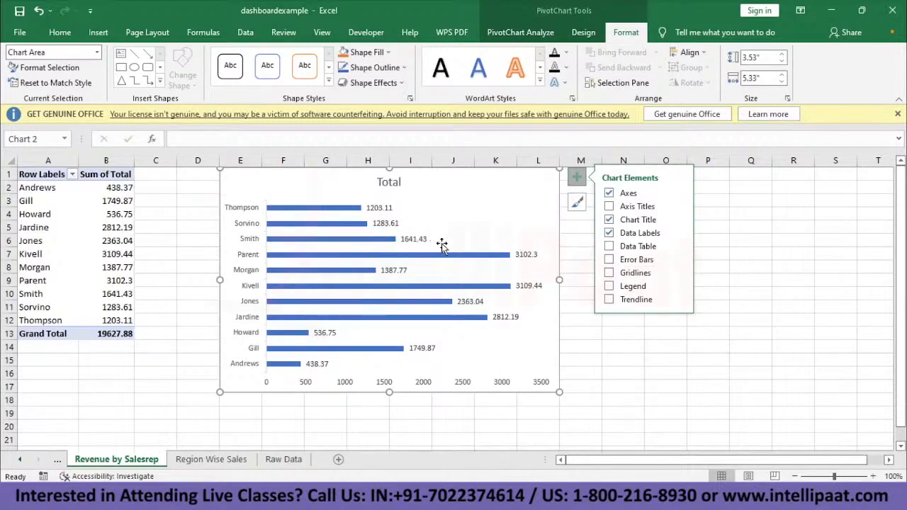
click(529, 241)
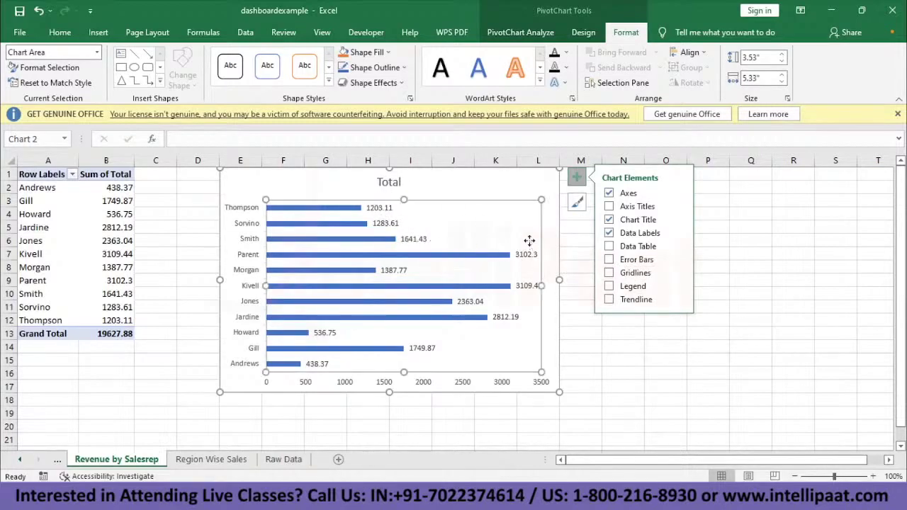
click(581, 225)
click(480, 237)
click(454, 189)
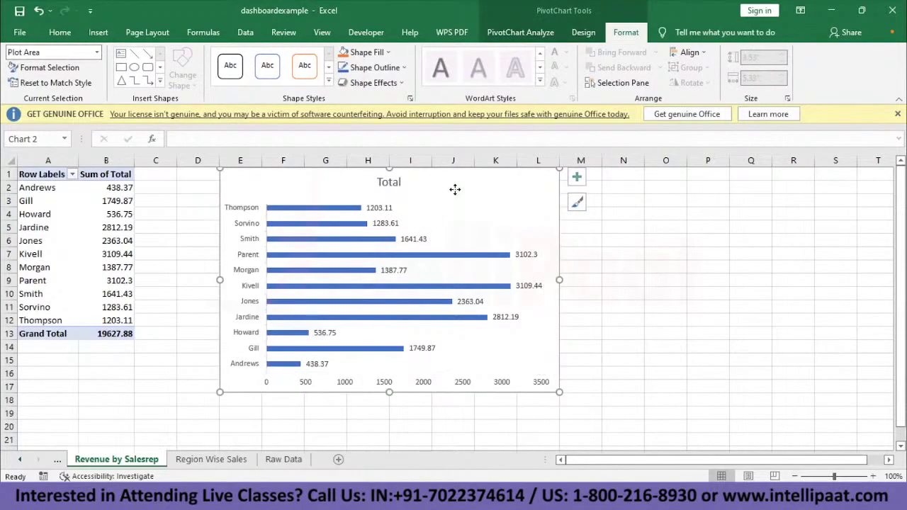
Format the bar chart's data labels as Currency with 0 decimal places
click(378, 207)
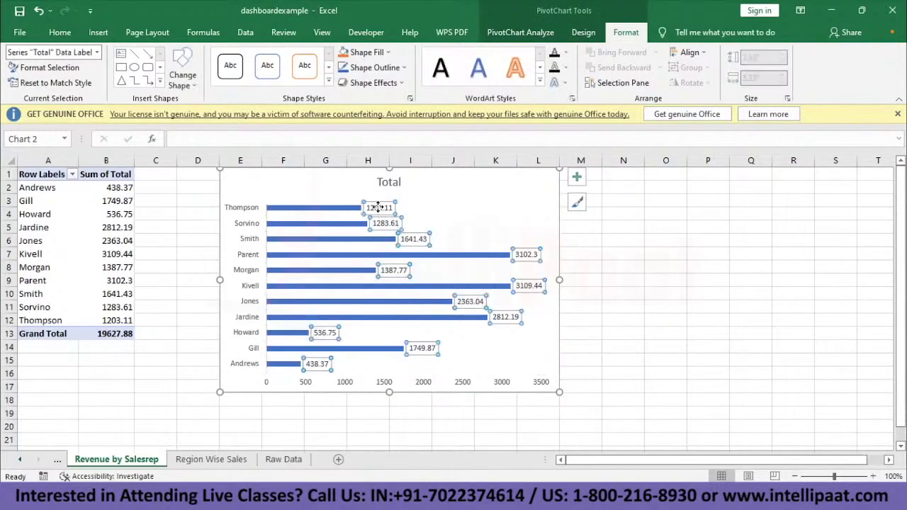
right_click(378, 207)
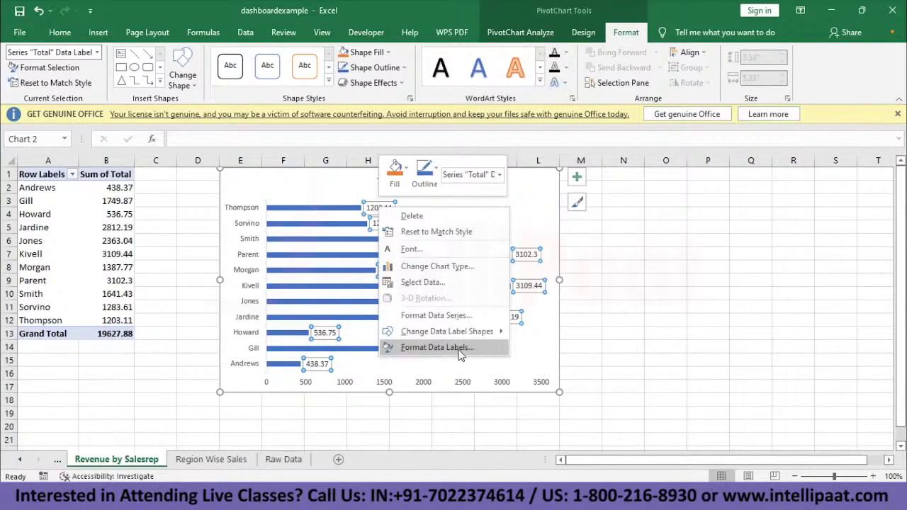
click(487, 348)
click(757, 451)
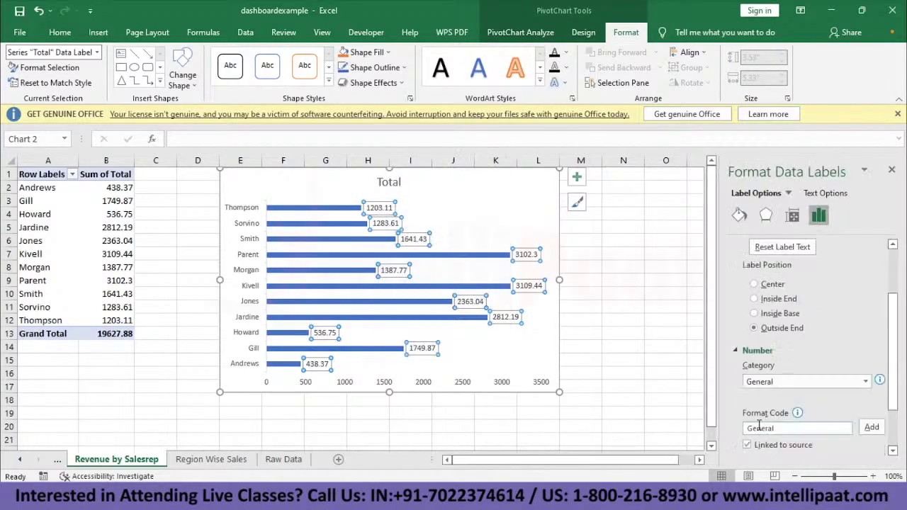
click(865, 381)
click(782, 256)
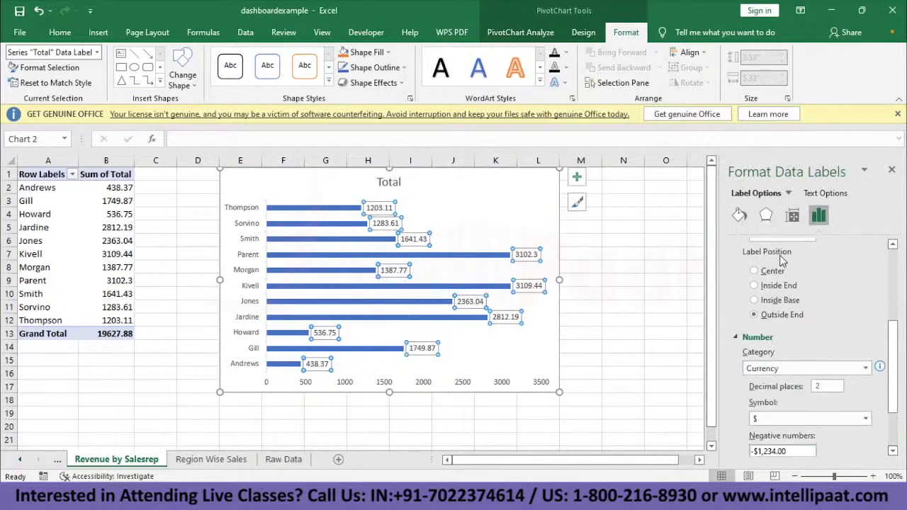
scroll(797, 335, down, 2)
click(827, 293)
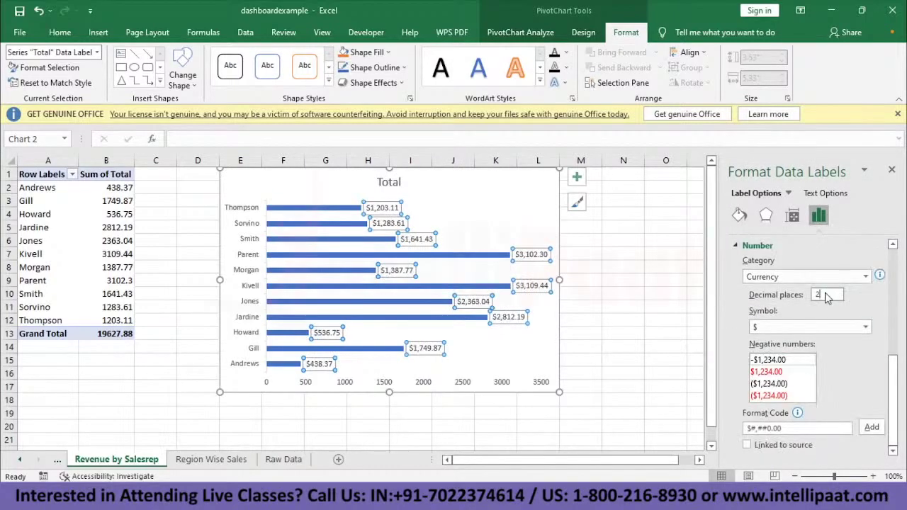
text(0)
Set the data labels' currency symbol to ₹ English (India) and close the formatting pane
click(865, 327)
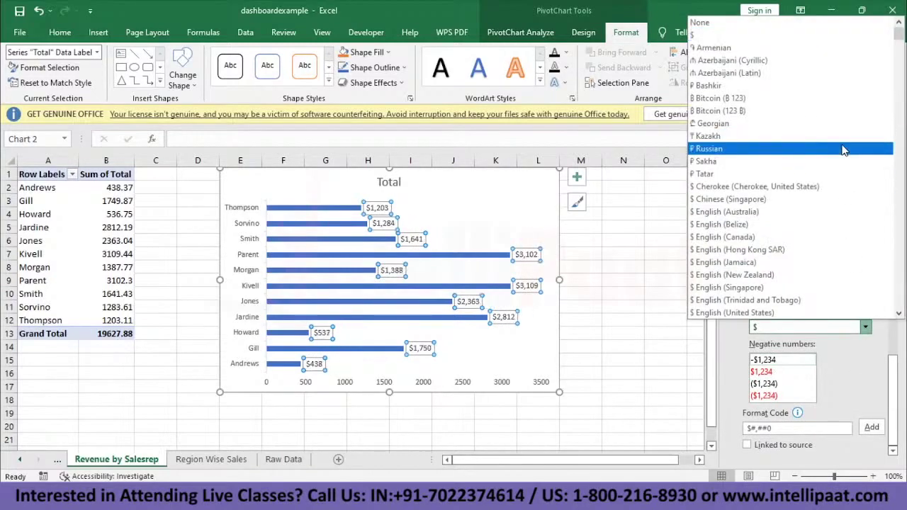
scroll(843, 150, down, 15)
scroll(844, 150, down, 15)
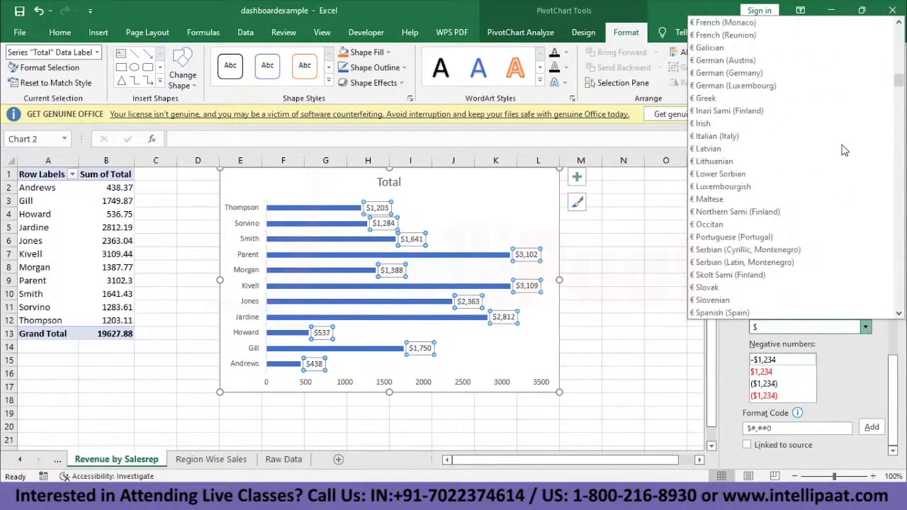
scroll(844, 150, down, 5)
click(844, 150)
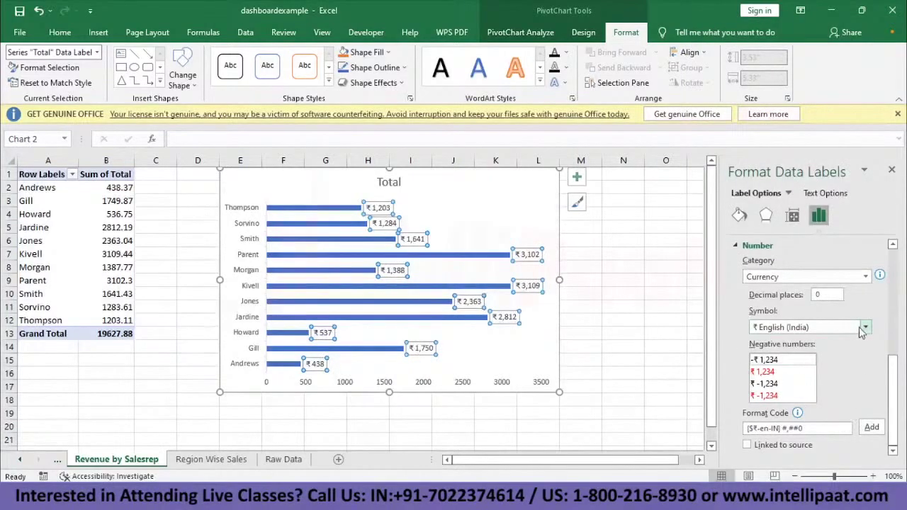
click(894, 176)
click(707, 240)
click(478, 227)
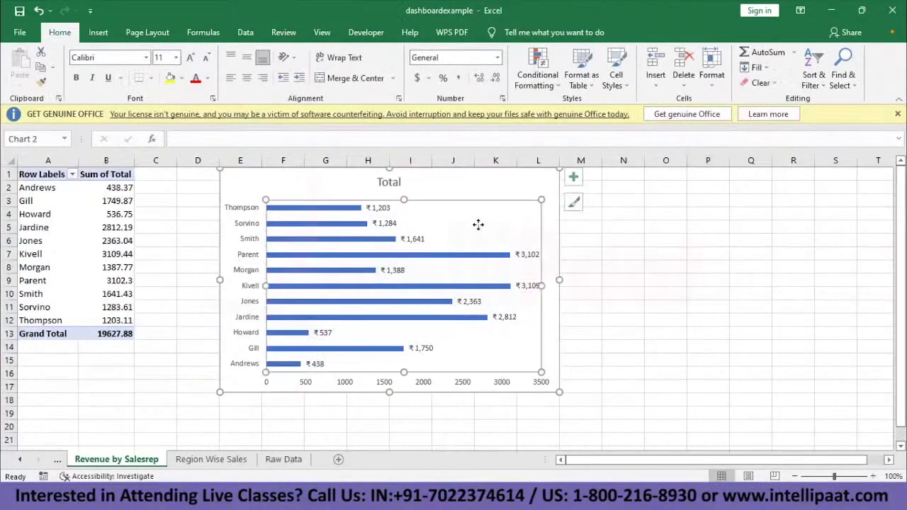
click(308, 243)
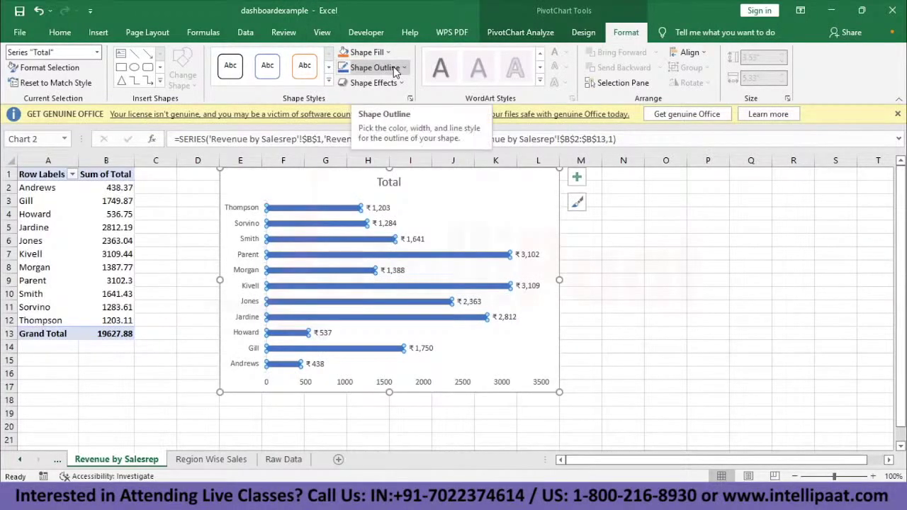
right_click(365, 241)
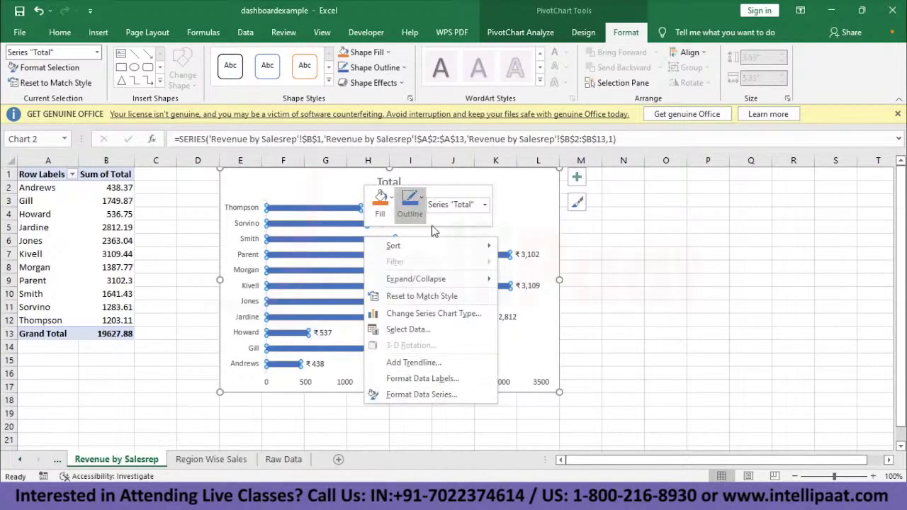
double_click(380, 210)
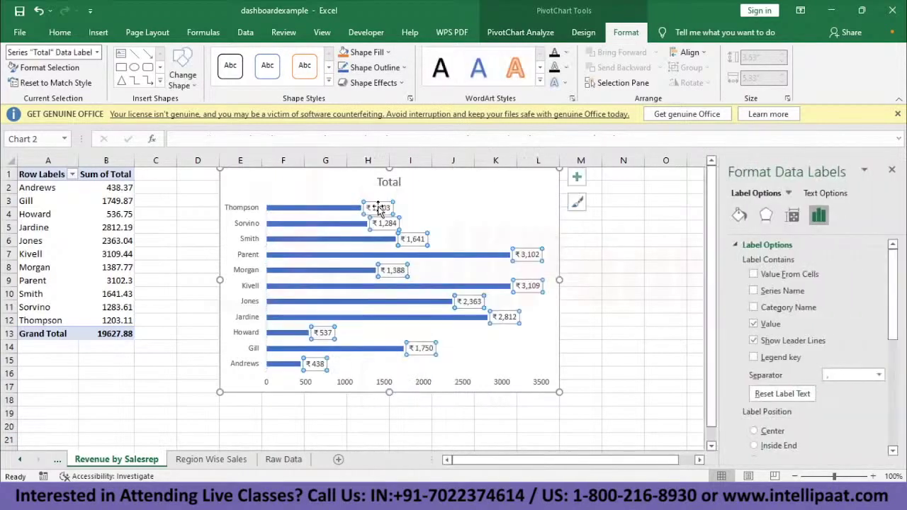
click(843, 248)
scroll(836, 269, down, 1)
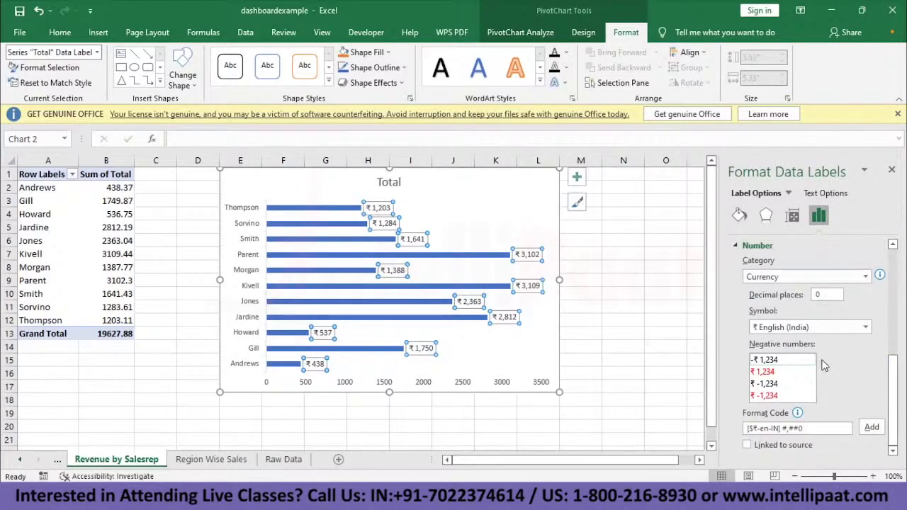
scroll(825, 364, up, 3)
click(739, 216)
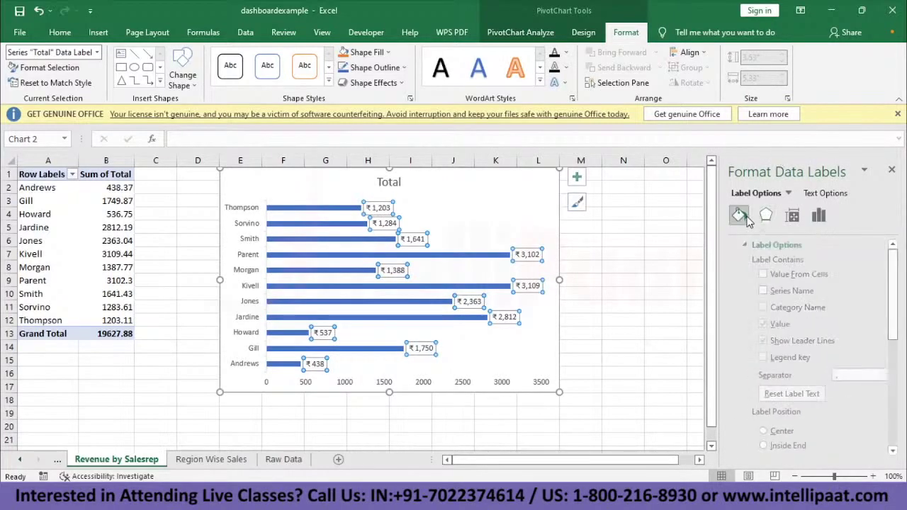
click(745, 245)
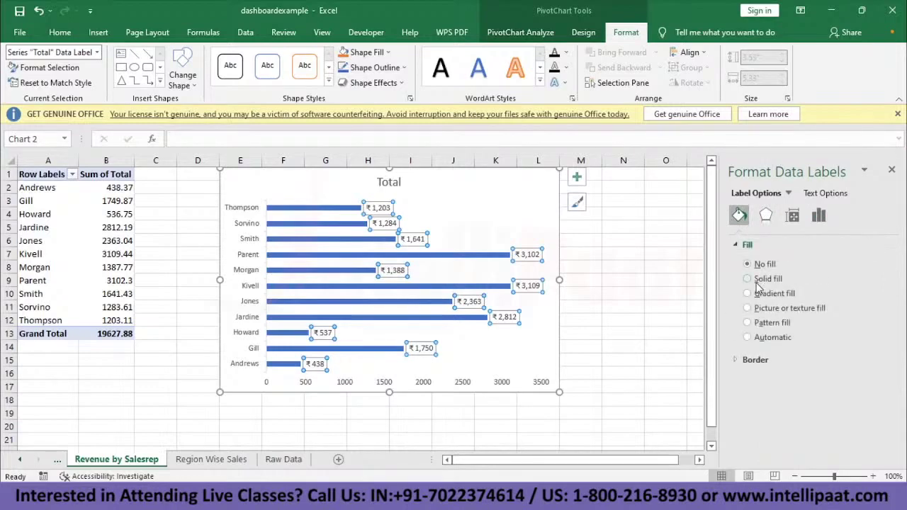
click(792, 215)
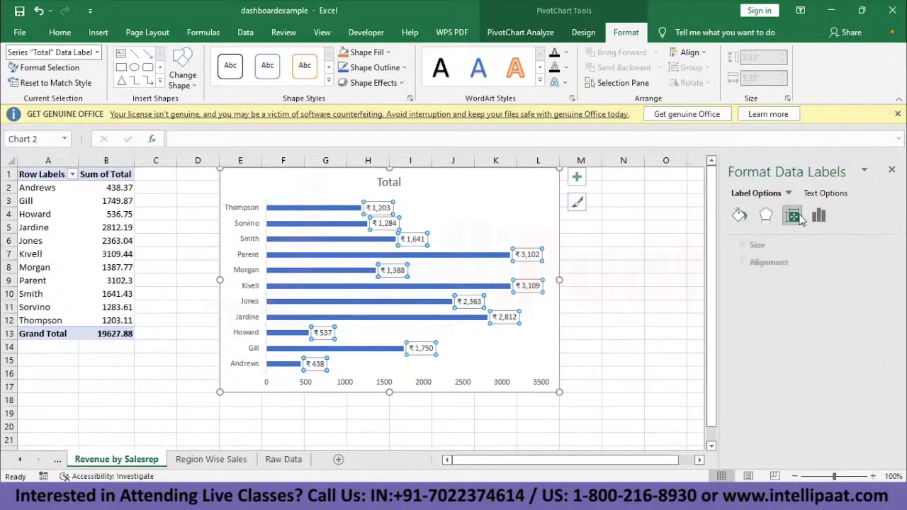
click(371, 68)
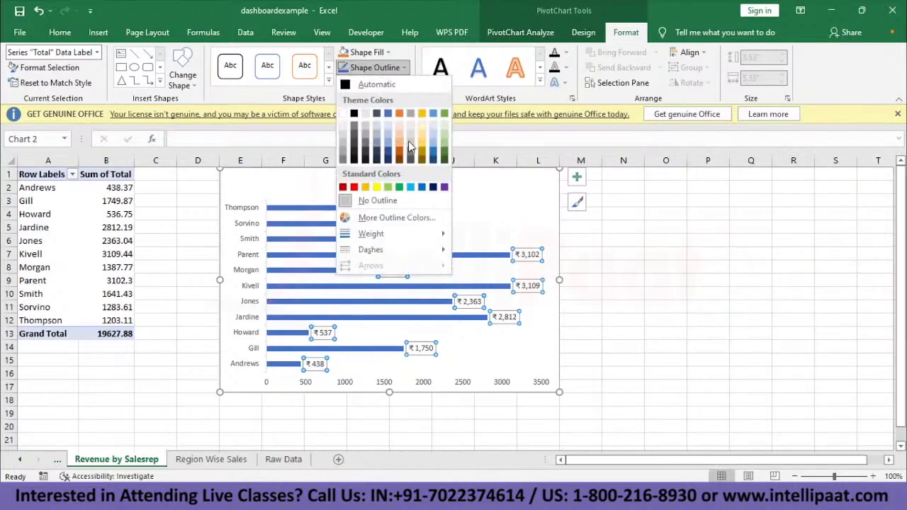
click(444, 148)
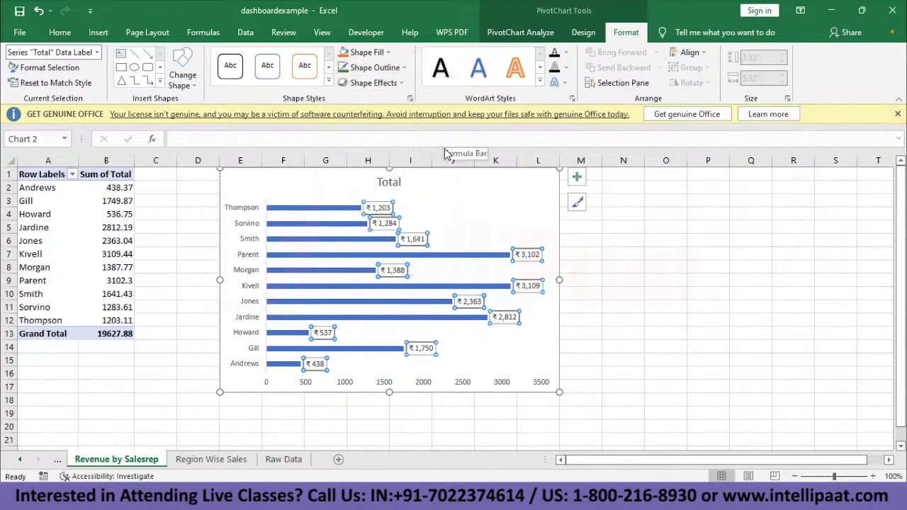
Fill all bars of the sales rep chart with green and deselect the chart
click(319, 207)
click(376, 53)
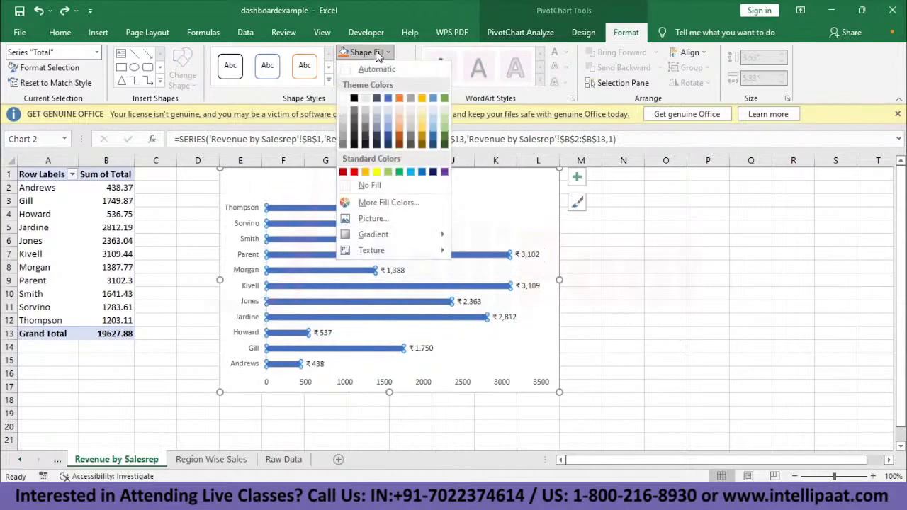
click(445, 132)
click(667, 292)
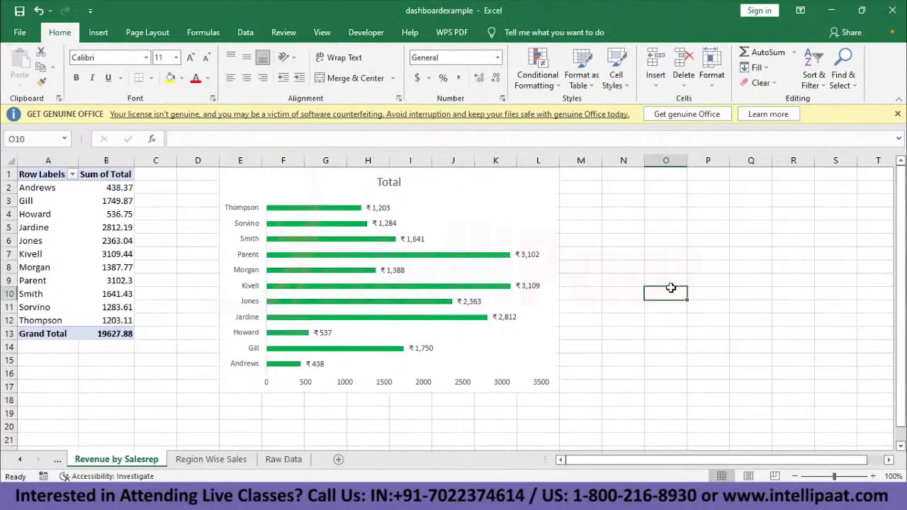
Change the bar chart's title to "Revenue by Salesrep"
double_click(394, 182)
double_click(400, 182)
text(Revenue by s)
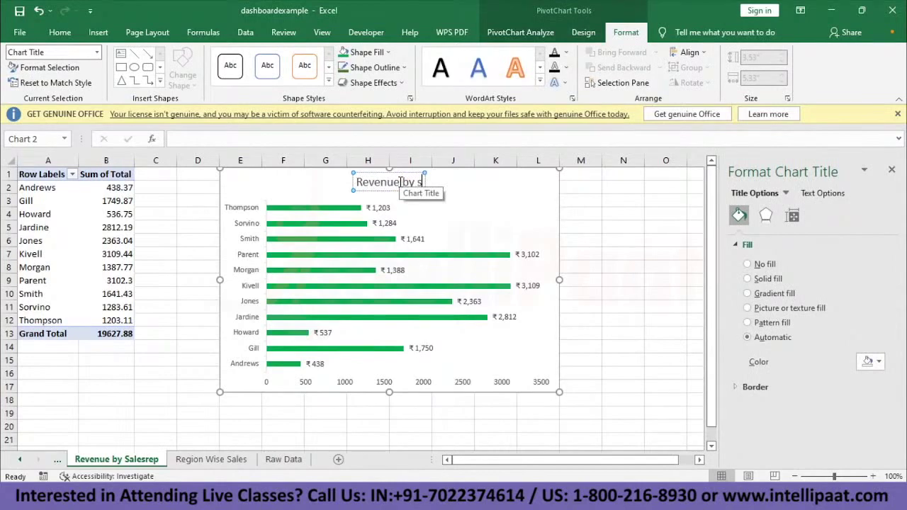
key(BackSpace)
text(Salesrep)
click(635, 304)
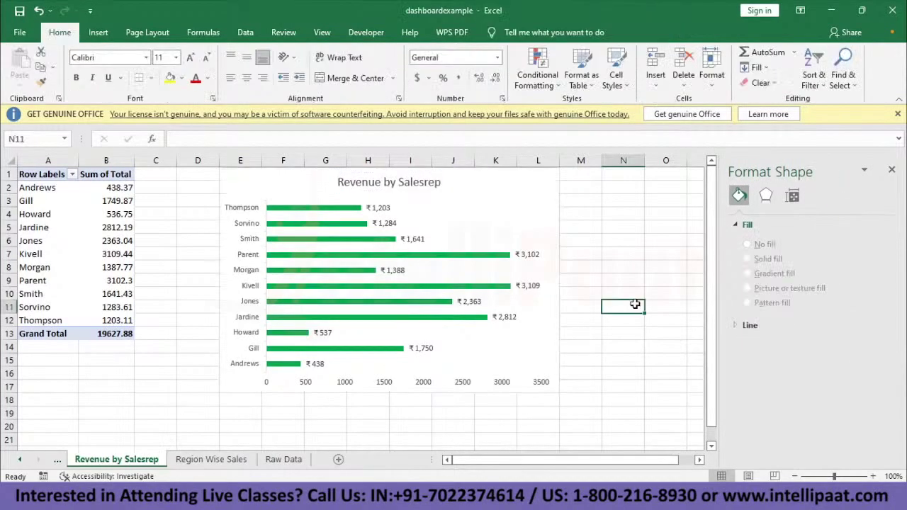
Examine the pivot table on the Regionwise object revenue sheet, checking its region columns, item rows and revenue values
key(ctrl+Page_Up)
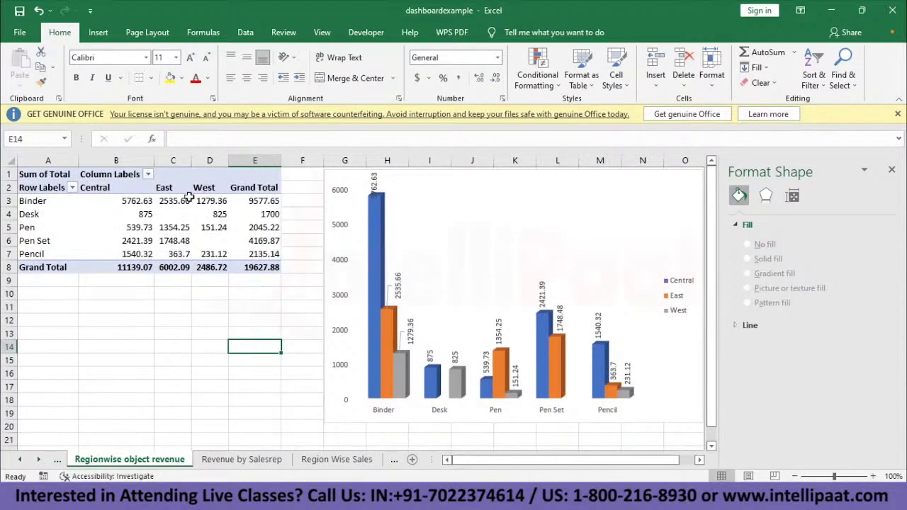
click(93, 183)
click(164, 182)
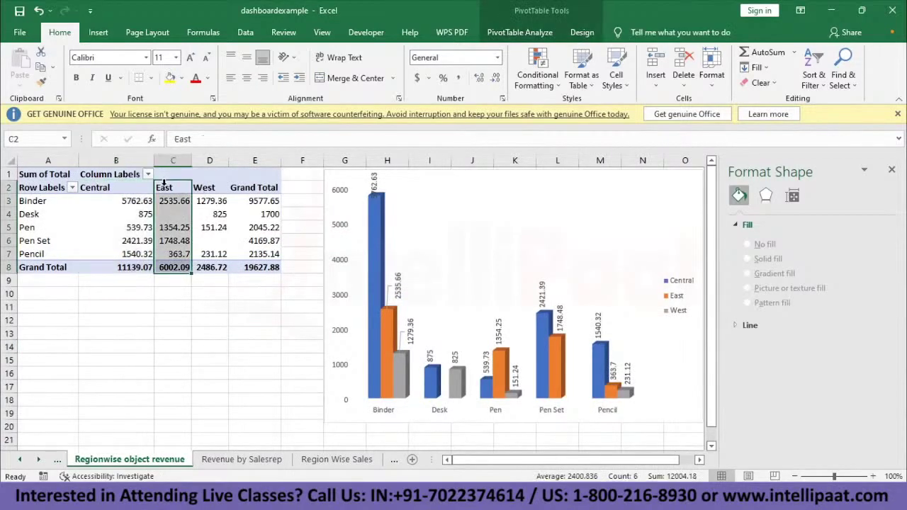
click(201, 186)
click(151, 187)
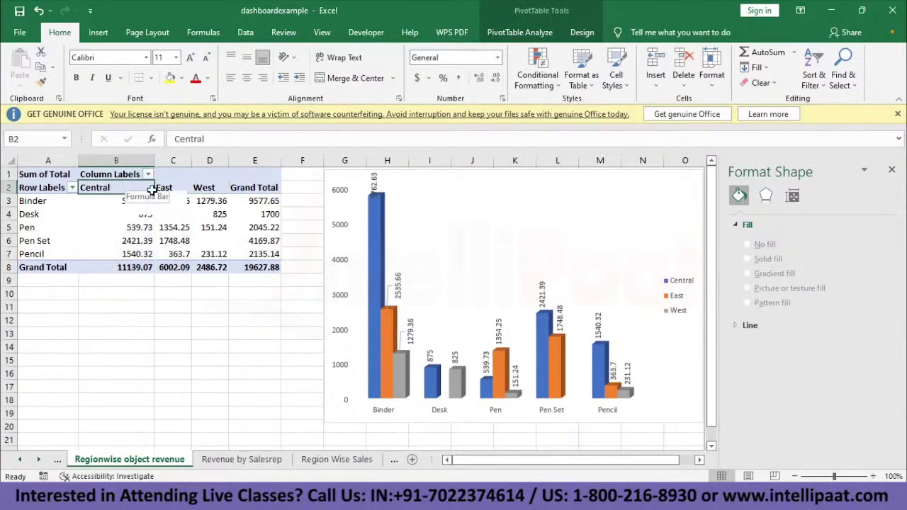
click(208, 179)
click(22, 202)
click(36, 228)
click(42, 241)
click(45, 253)
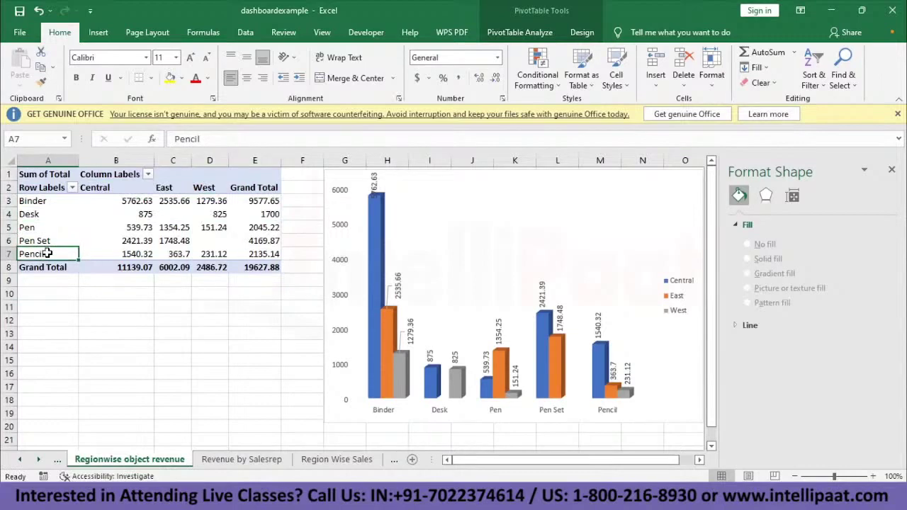
click(137, 202)
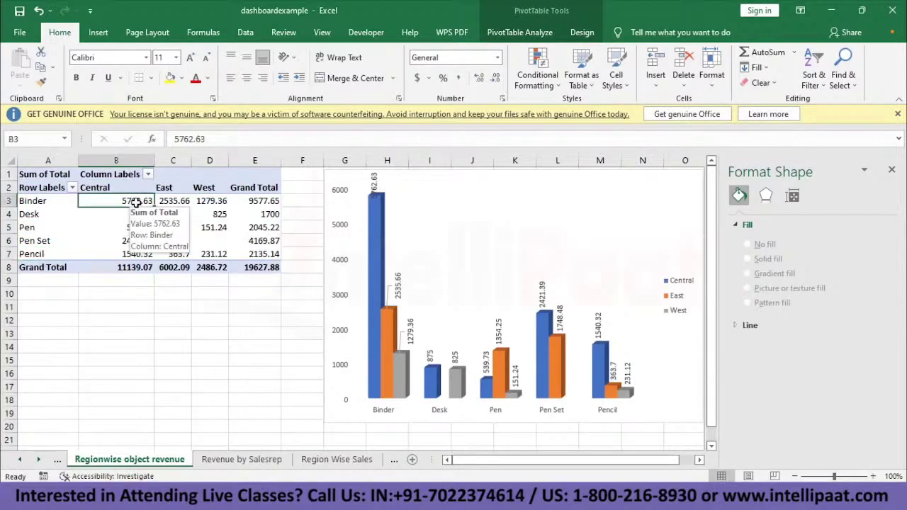
click(183, 227)
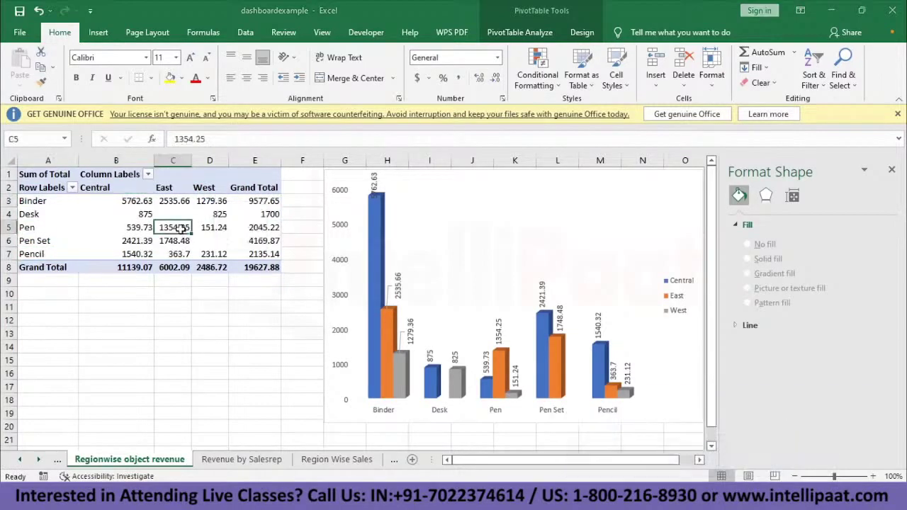
click(212, 229)
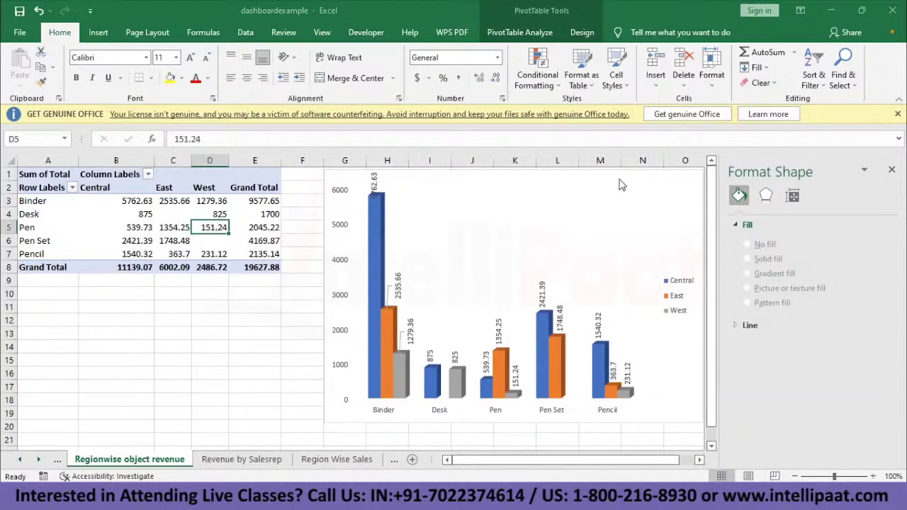
Delete the existing pivot table and column chart from the Regionwise object revenue sheet
click(893, 170)
click(23, 175)
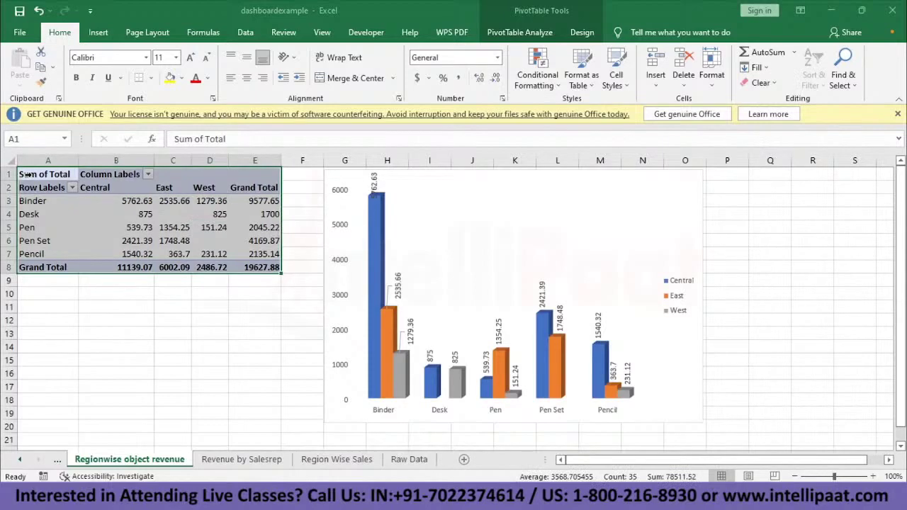
key(Delete)
click(611, 193)
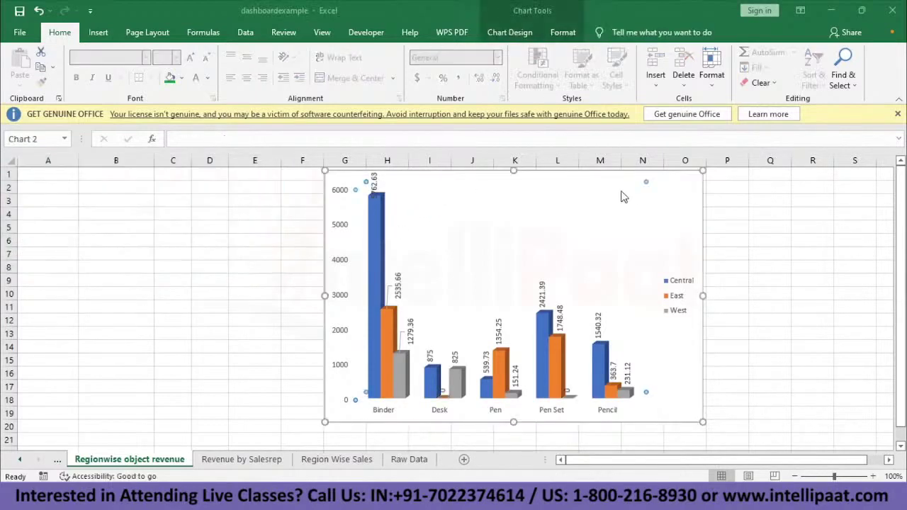
key(Delete)
click(63, 174)
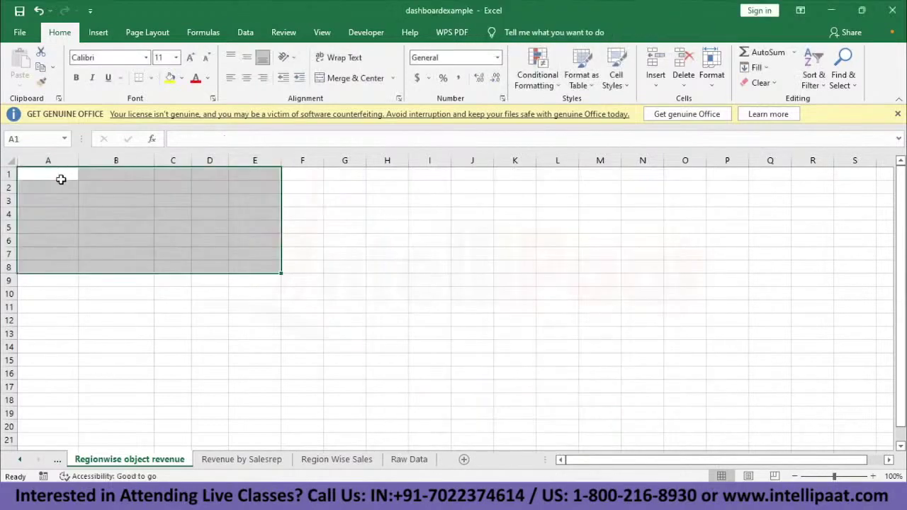
Delete the old pivot table in columns I and J of the Raw Data sheet
key(ctrl+Page_Down)
key(ctrl+Page_Down)
key(ctrl+Page_Down)
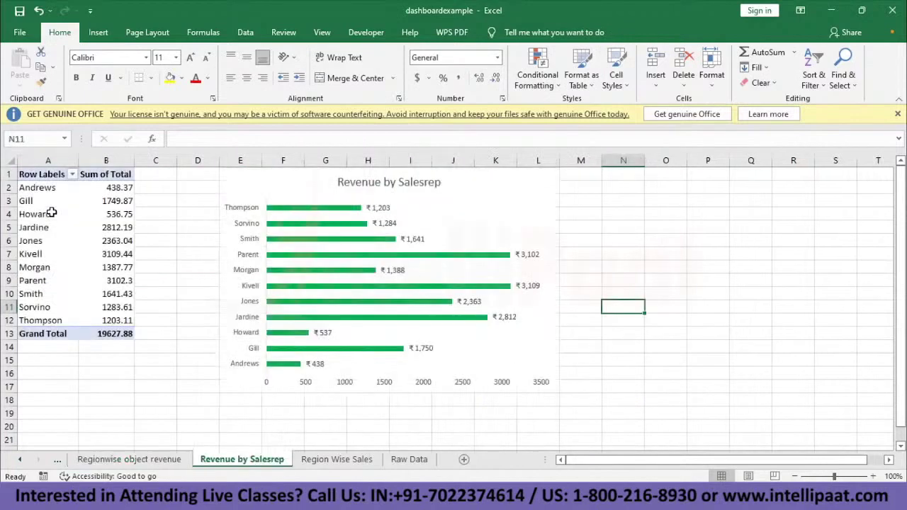
key(Delete)
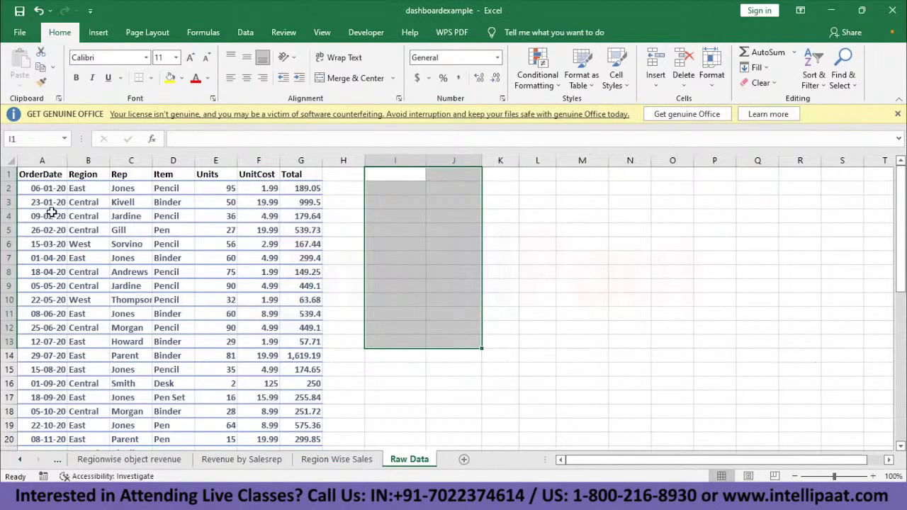
click(402, 242)
Insert a pivot table from the raw data range A1:G44 on the existing worksheet at cell I1
click(131, 257)
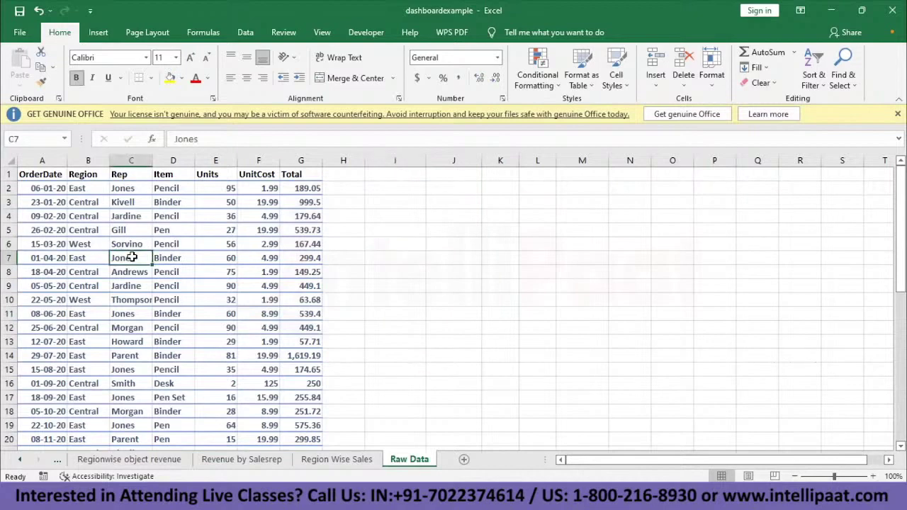
click(97, 32)
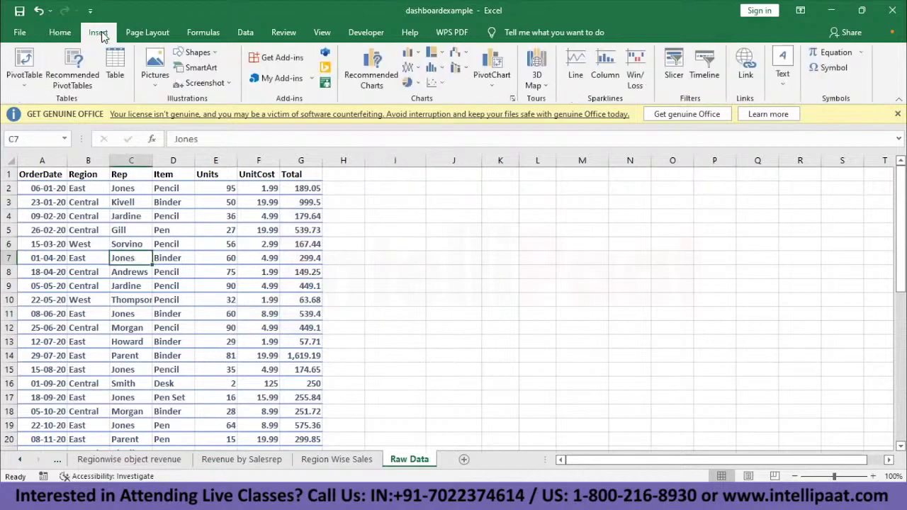
click(29, 60)
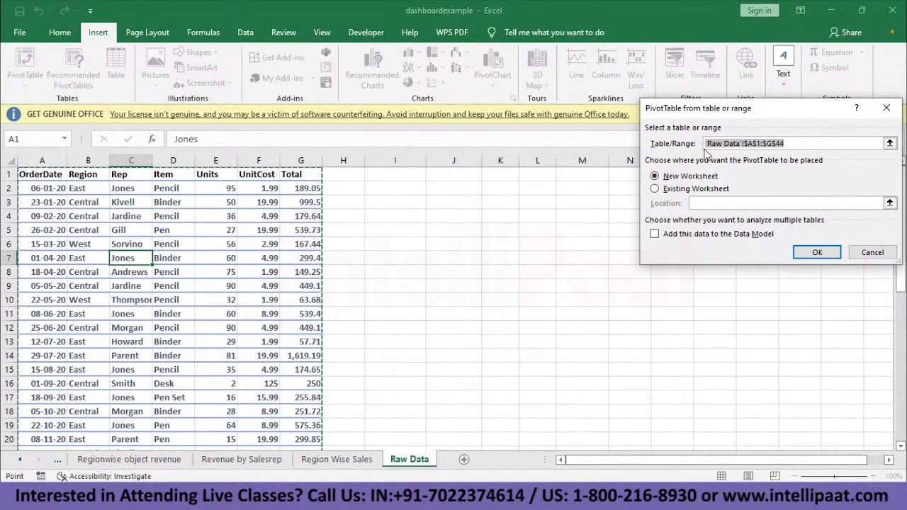
click(655, 190)
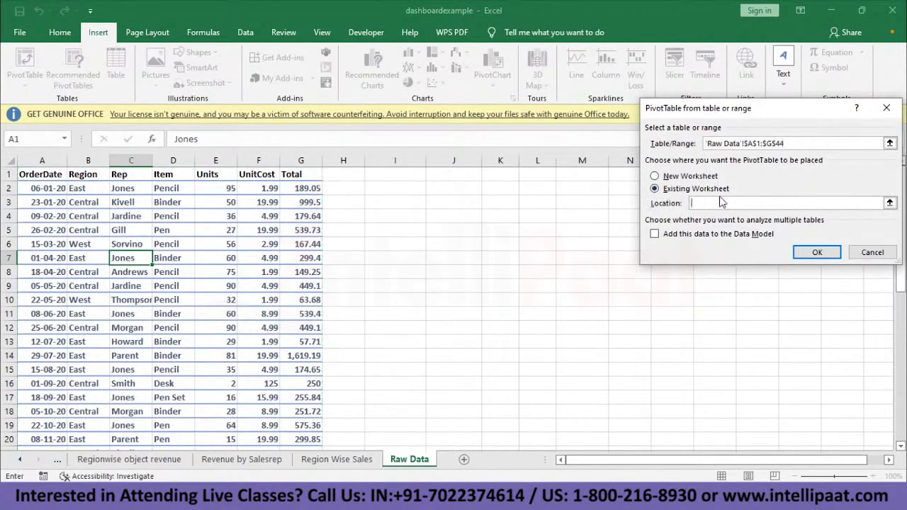
click(395, 175)
key(Return)
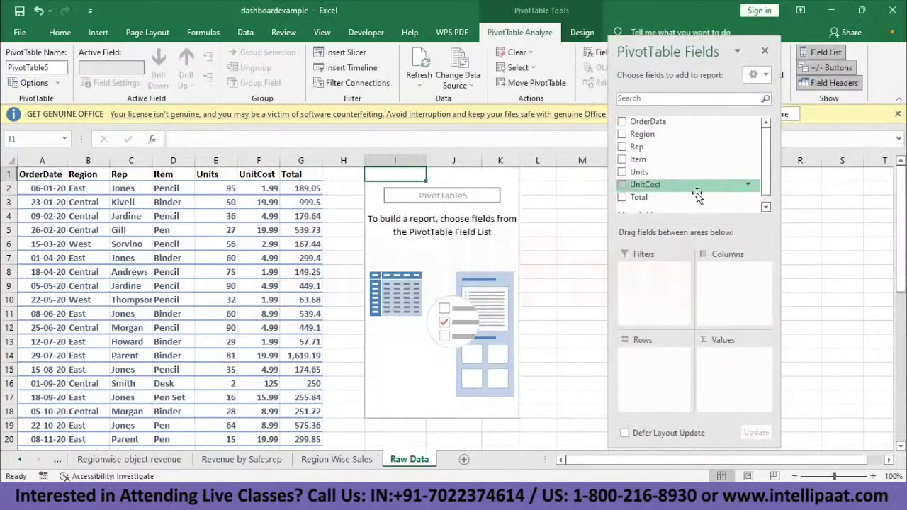
Lay out the pivot table with Item as rows, Region as columns and Total as values, and close the field list
drag(665, 160, 656, 361)
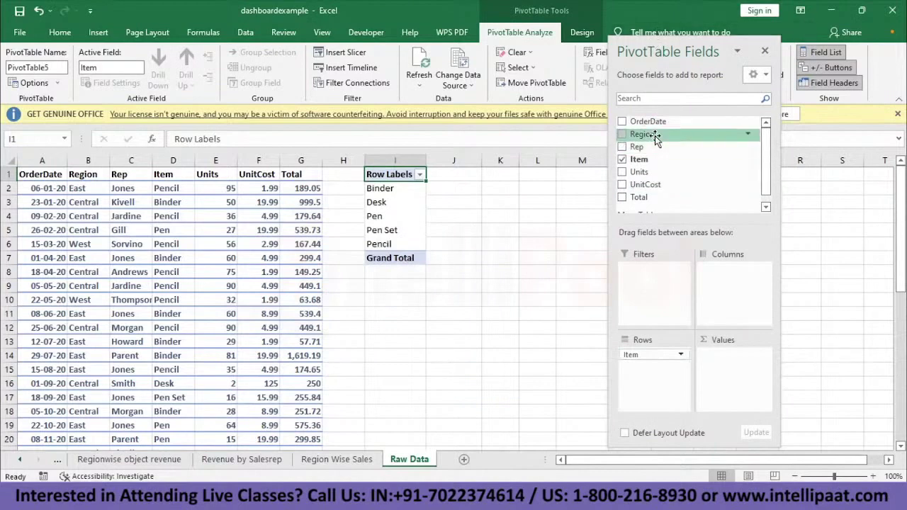
drag(655, 135, 743, 286)
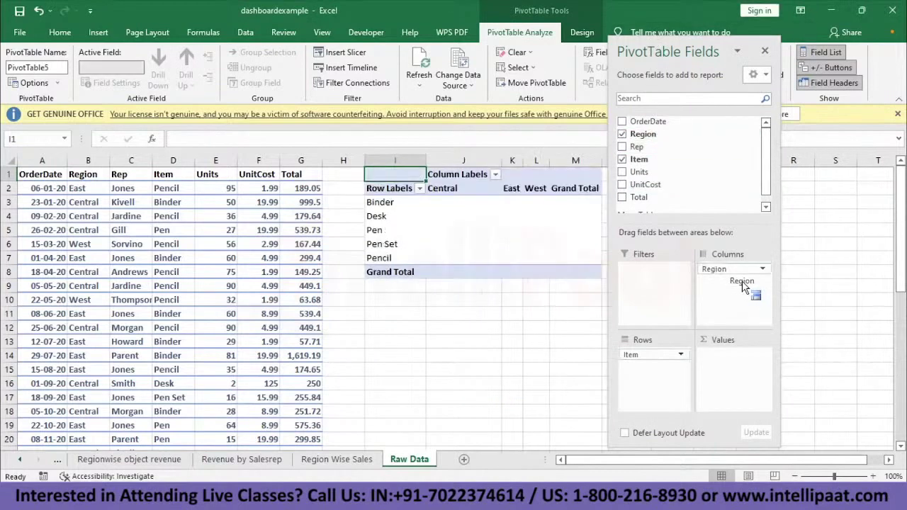
scroll(666, 170, down, 1)
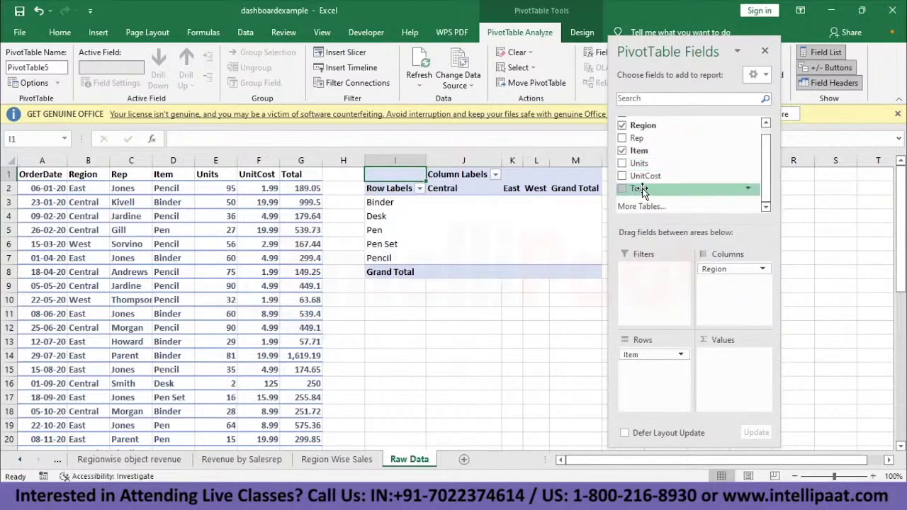
drag(681, 245, 734, 362)
click(765, 50)
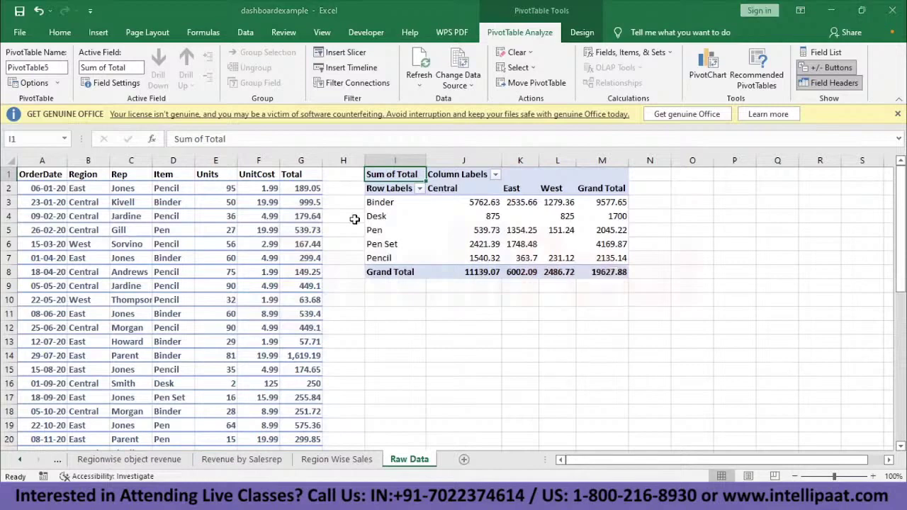
Copy the whole item-by-region pivot table to cell A1 of the Regionwise object revenue sheet
key(shift+Down)
key(shift+Down)
key(ctrl+a)
key(ctrl+c)
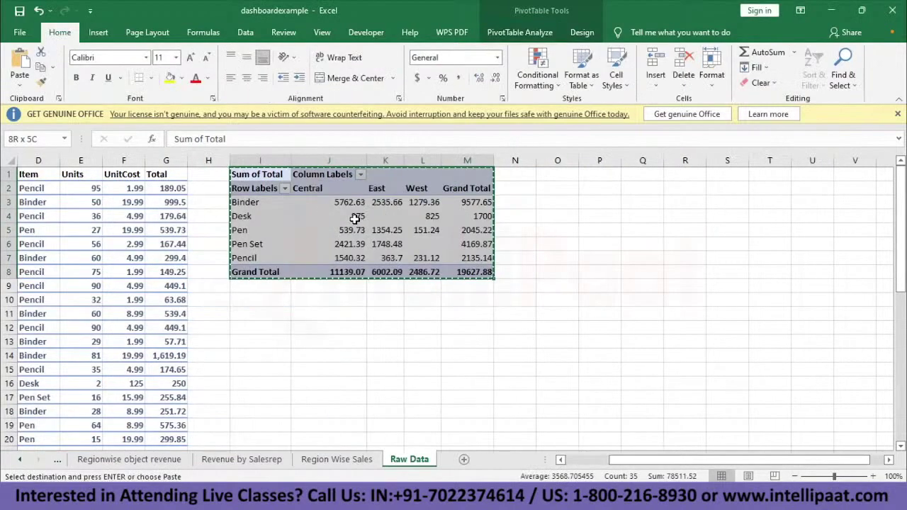
click(142, 460)
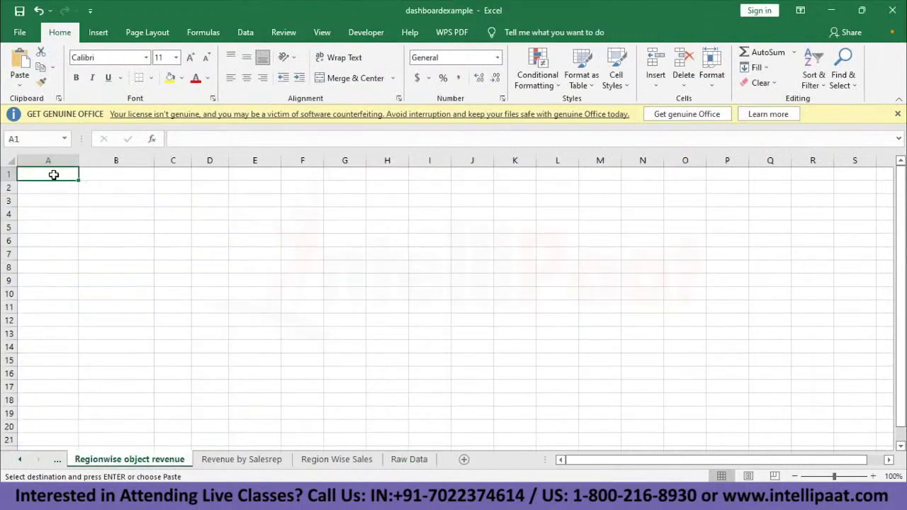
key(ctrl+v)
key(ctrl)
click(173, 227)
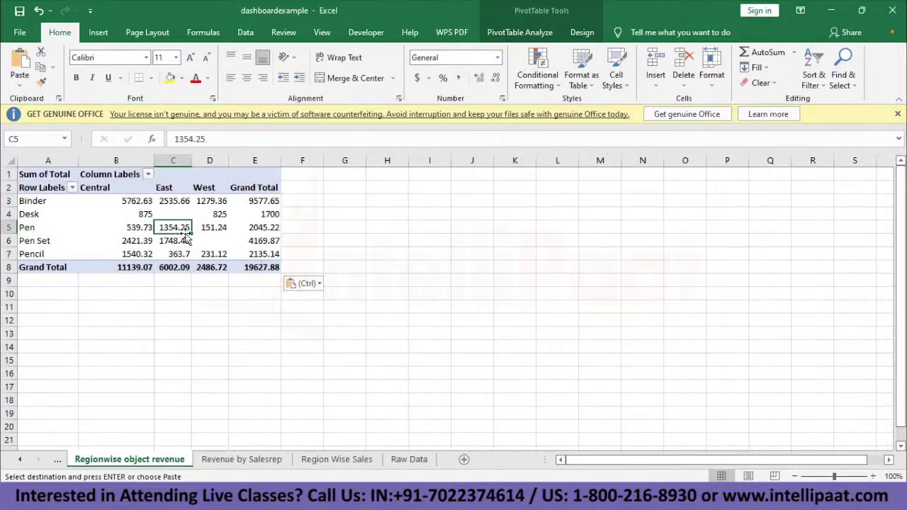
Insert a clustered column pivot chart from the item-by-region pivot table
click(521, 34)
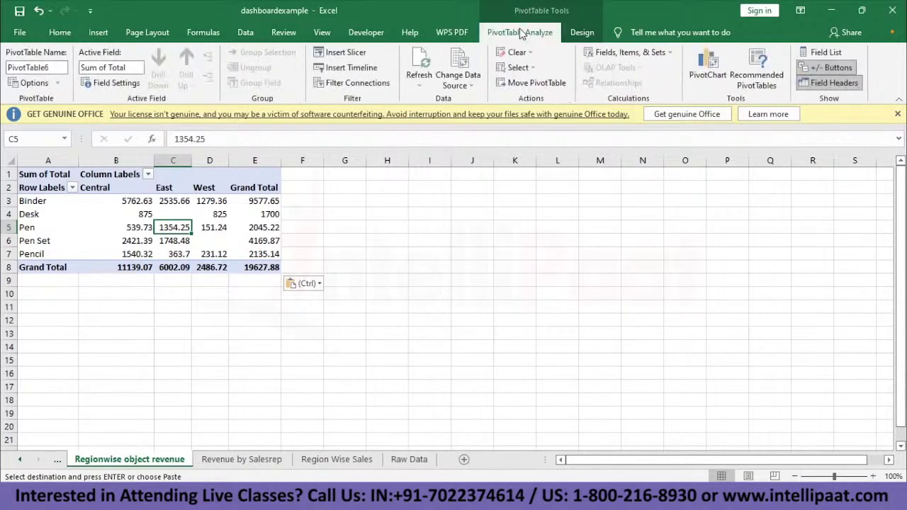
click(701, 68)
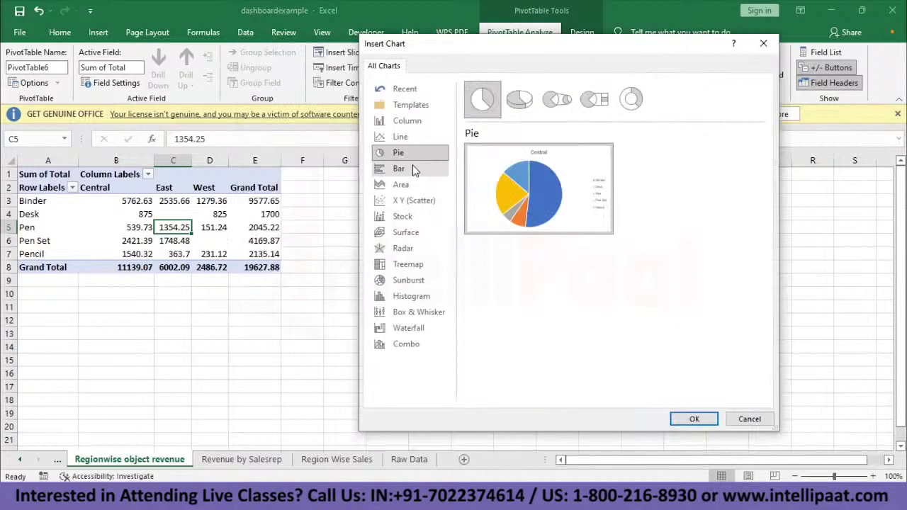
click(411, 169)
click(416, 187)
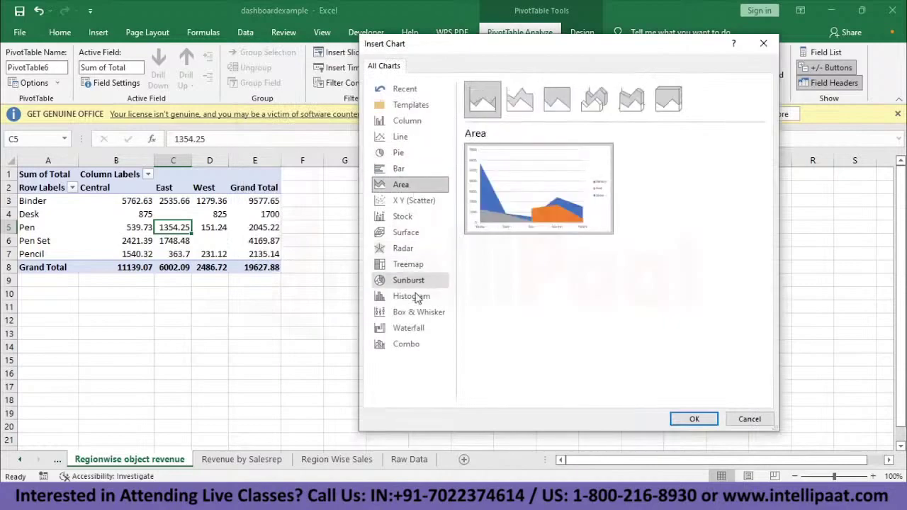
click(417, 265)
click(421, 122)
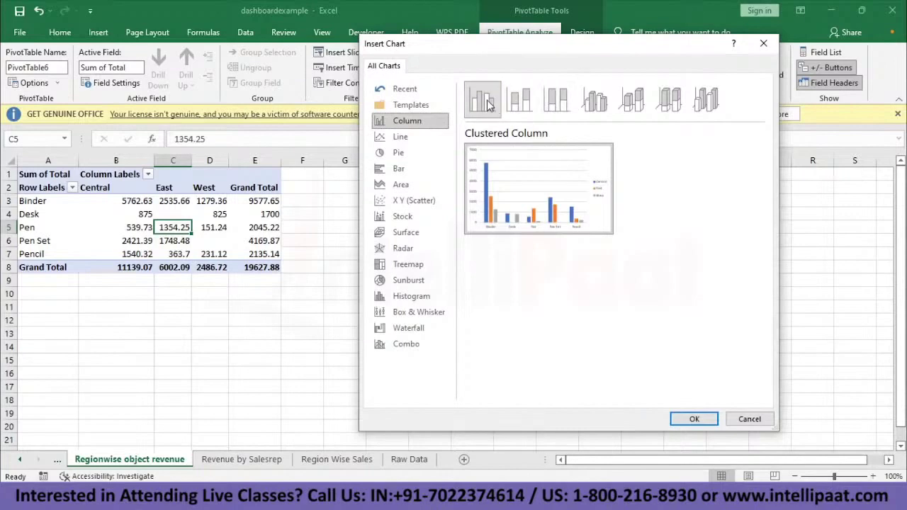
click(695, 420)
Place the column chart beside the pivot table from about cell G2 and hide all its field buttons
drag(494, 216, 524, 180)
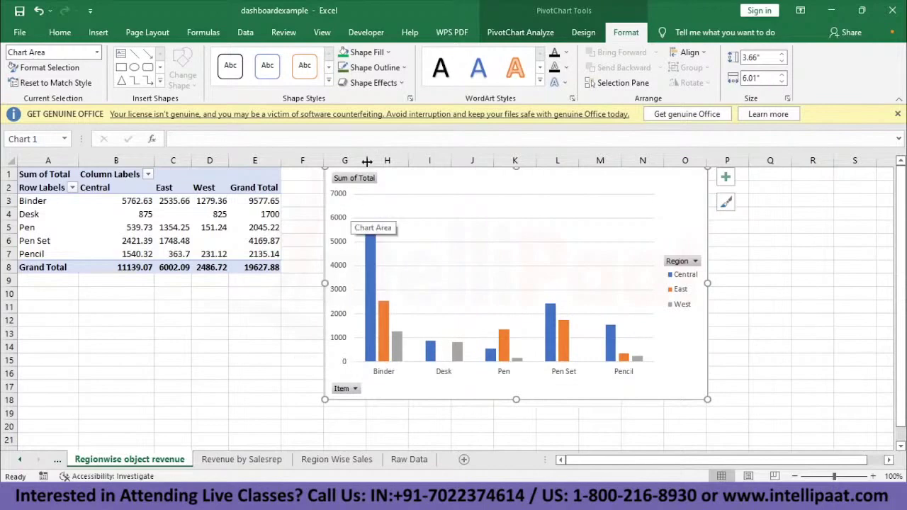
drag(364, 183, 364, 195)
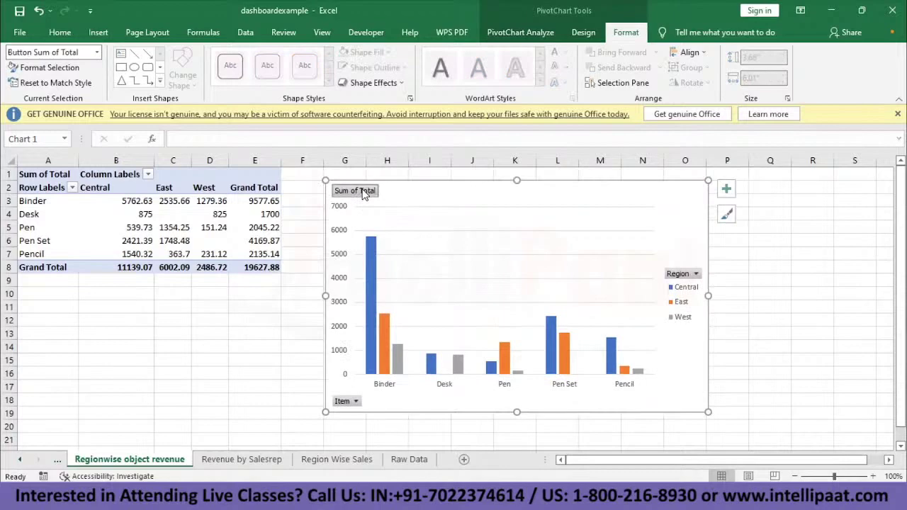
right_click(364, 192)
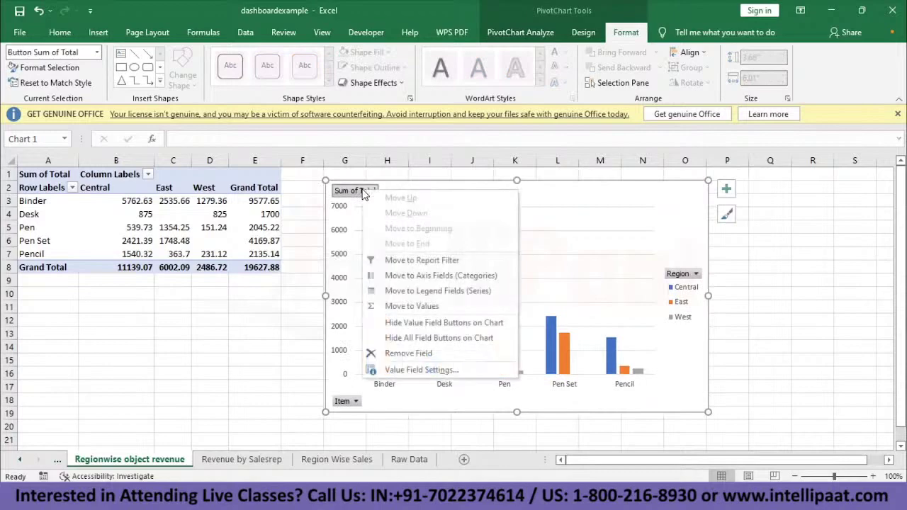
click(423, 338)
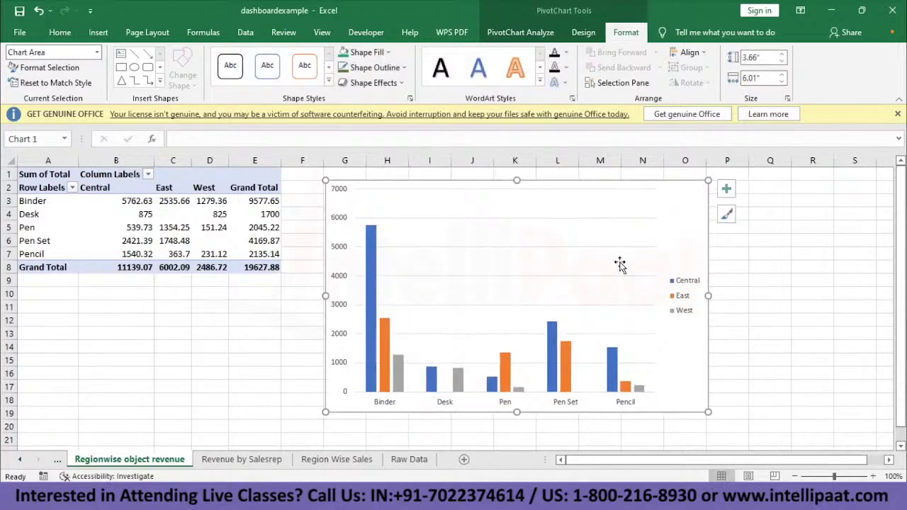
Add a chart title and data labels to the column chart and remove its gridlines
click(727, 190)
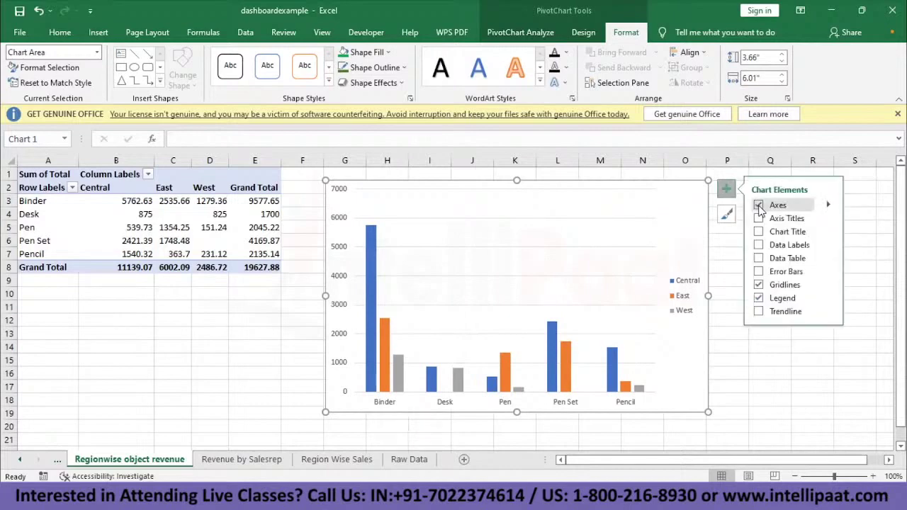
click(760, 219)
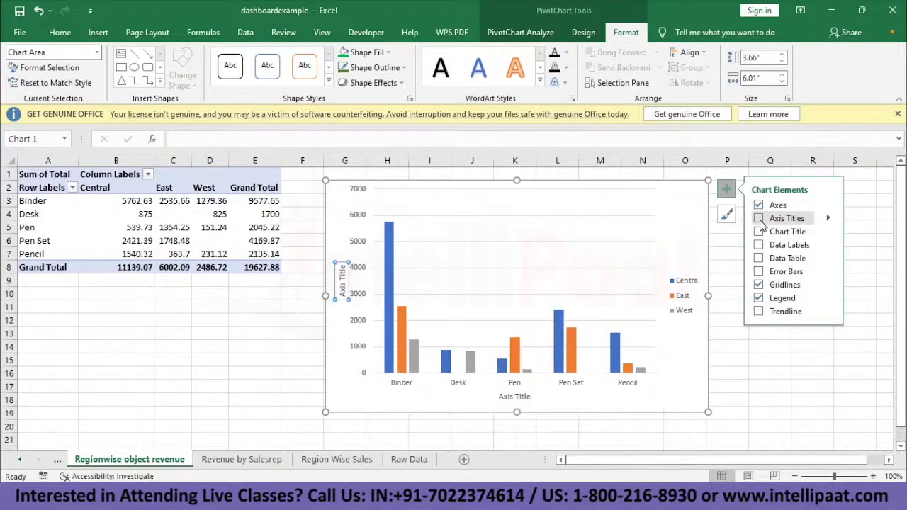
click(760, 234)
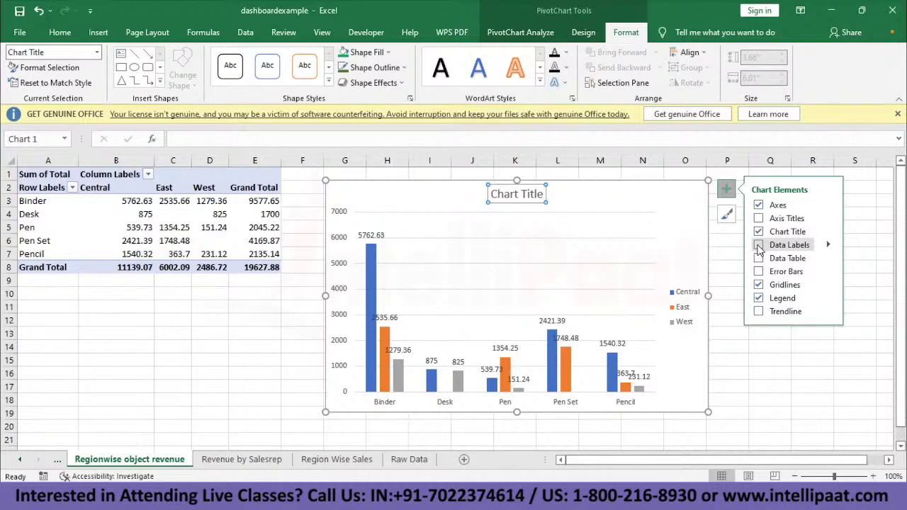
click(760, 285)
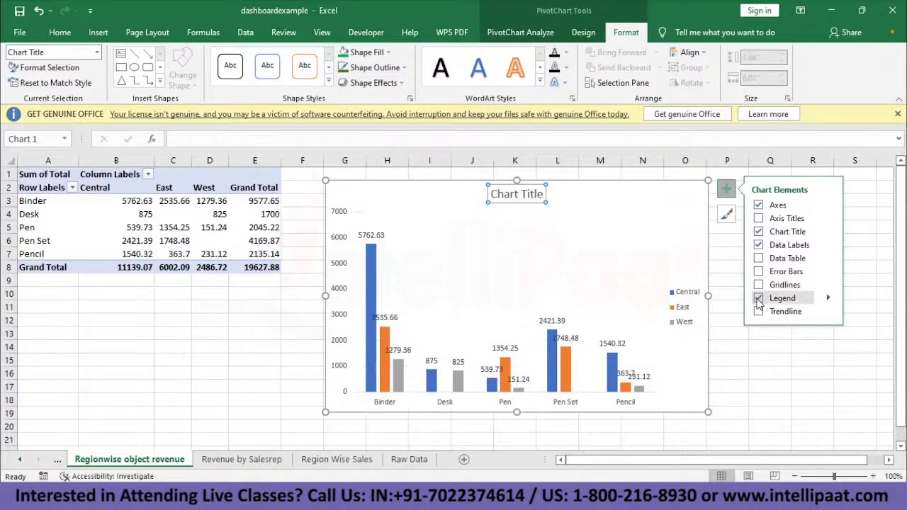
click(729, 333)
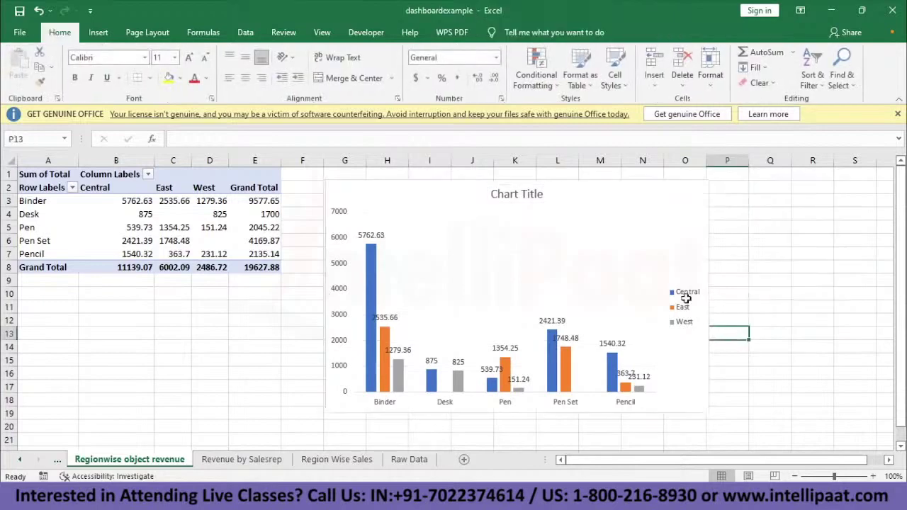
Change the column chart's title to "Regionwise Object Revenue"
double_click(520, 197)
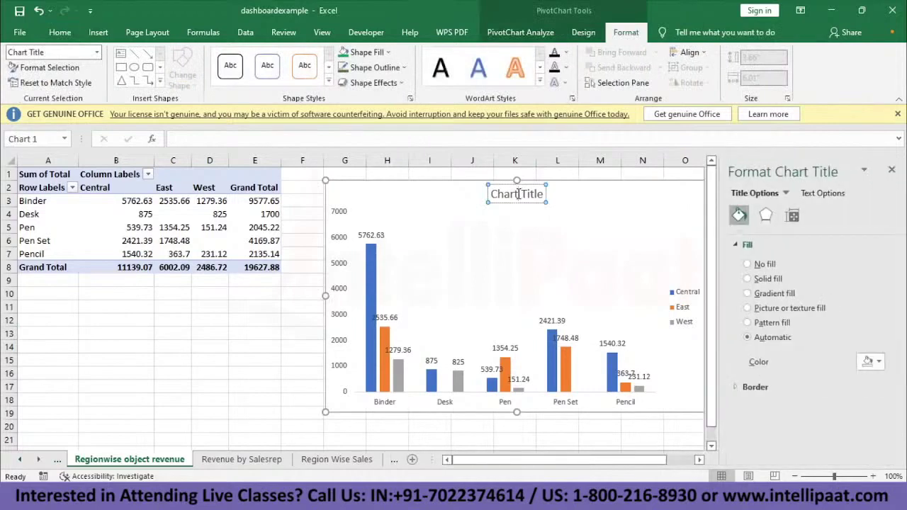
triple_click(519, 195)
text(Reg)
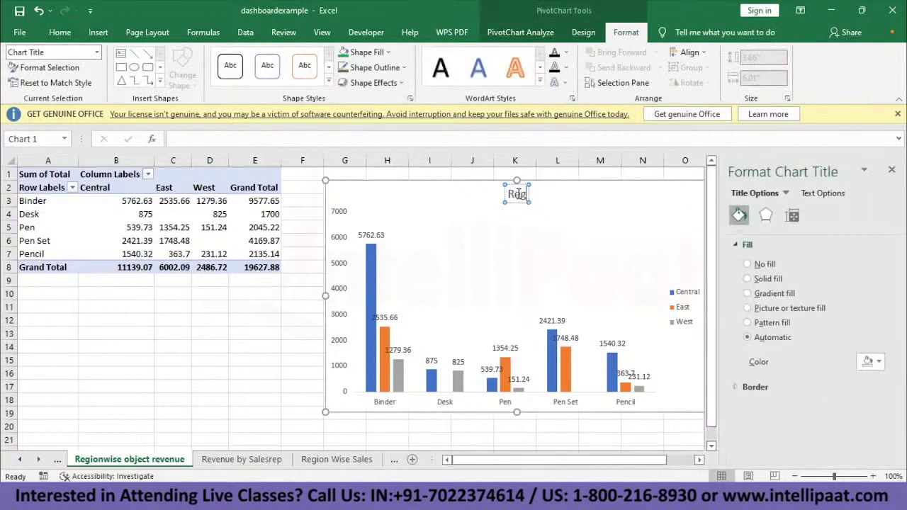
text(ionwise Object R)
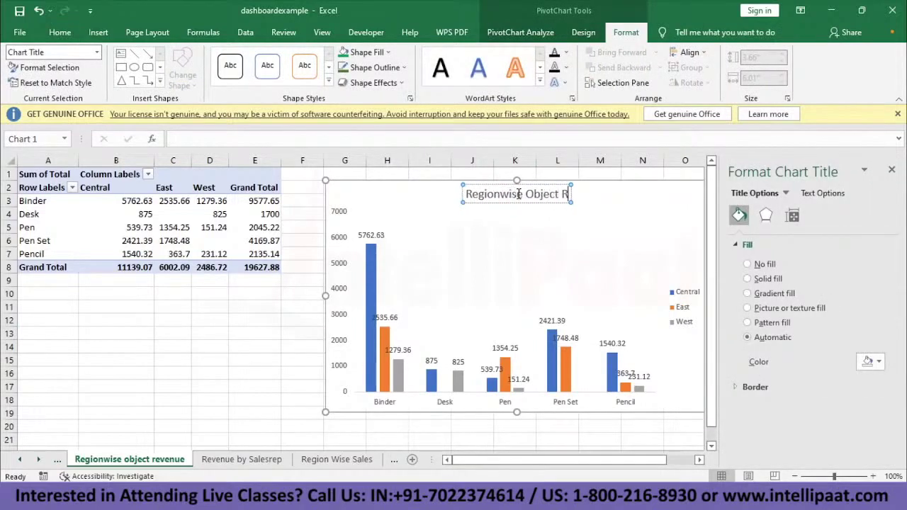
text(evenue)
click(683, 197)
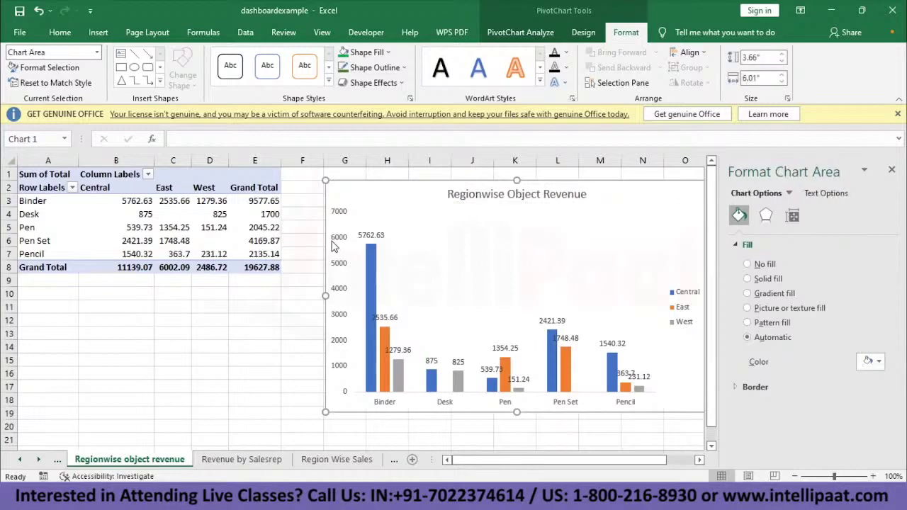
Format the Central series' data labels as Currency with 0 decimal places and the ₹ English (India) symbol
click(371, 235)
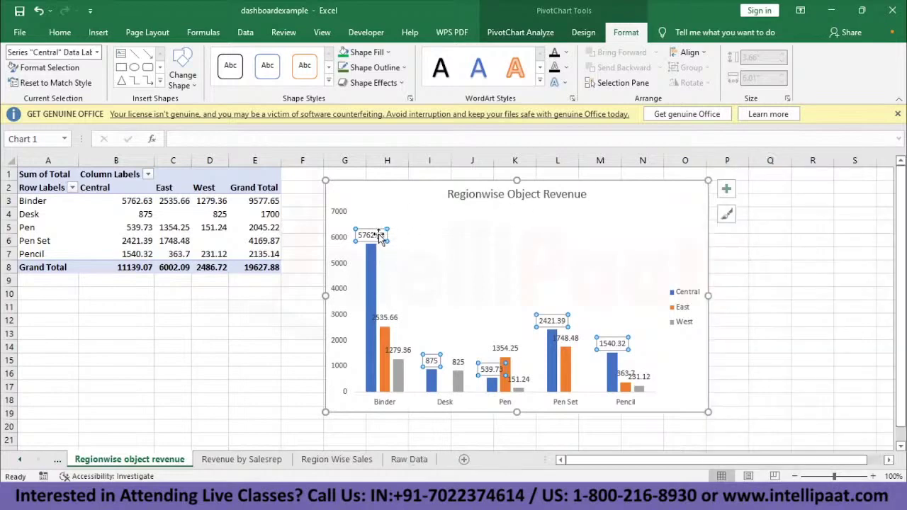
right_click(380, 238)
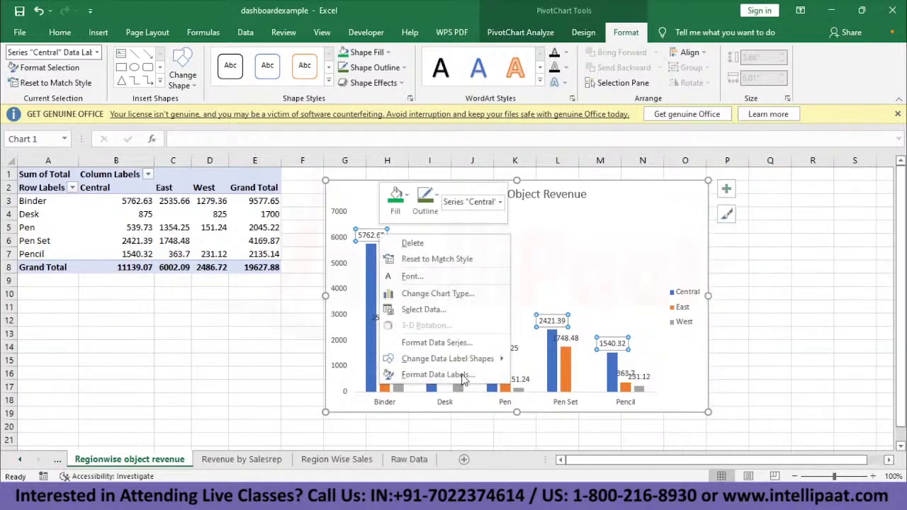
click(464, 375)
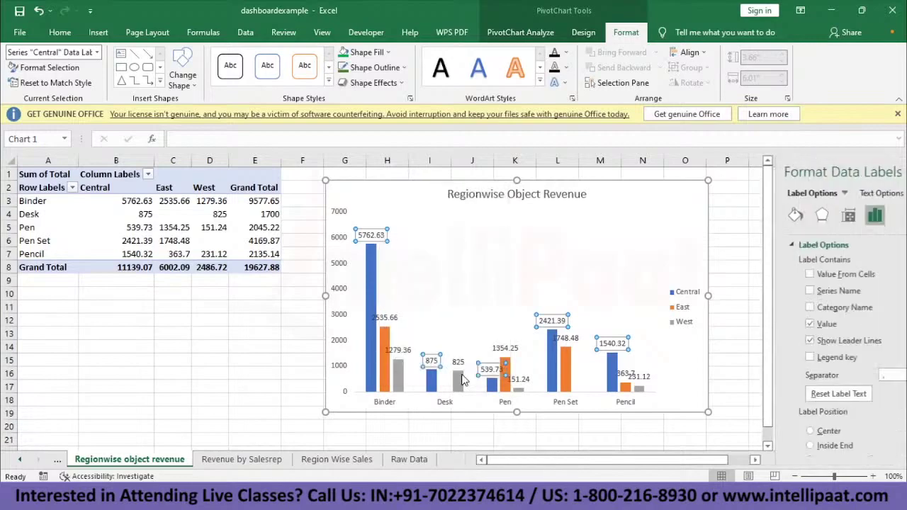
scroll(766, 432, down, 3)
click(738, 451)
click(863, 383)
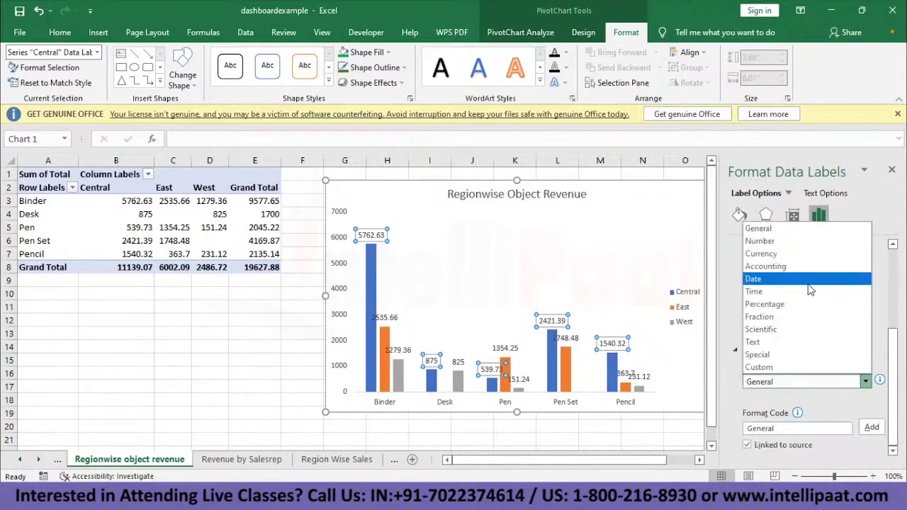
click(798, 251)
scroll(803, 341, down, 3)
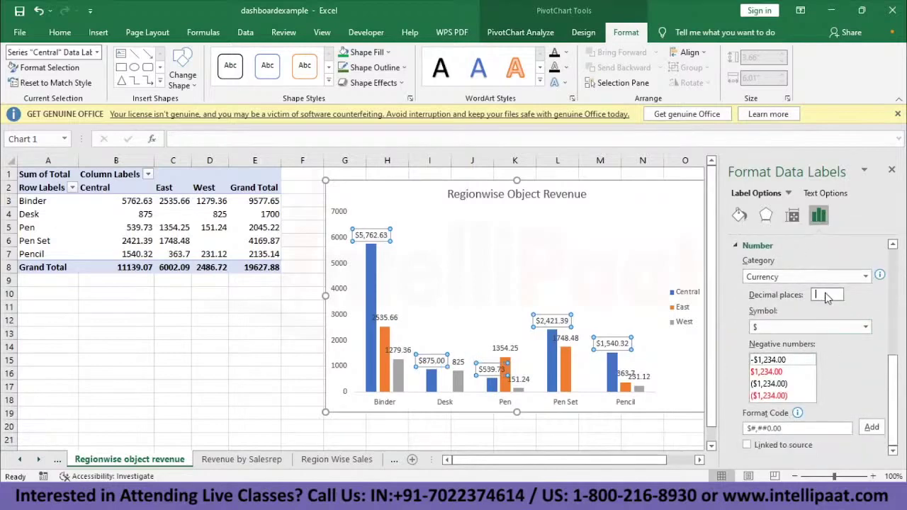
click(850, 327)
scroll(841, 227, down, 15)
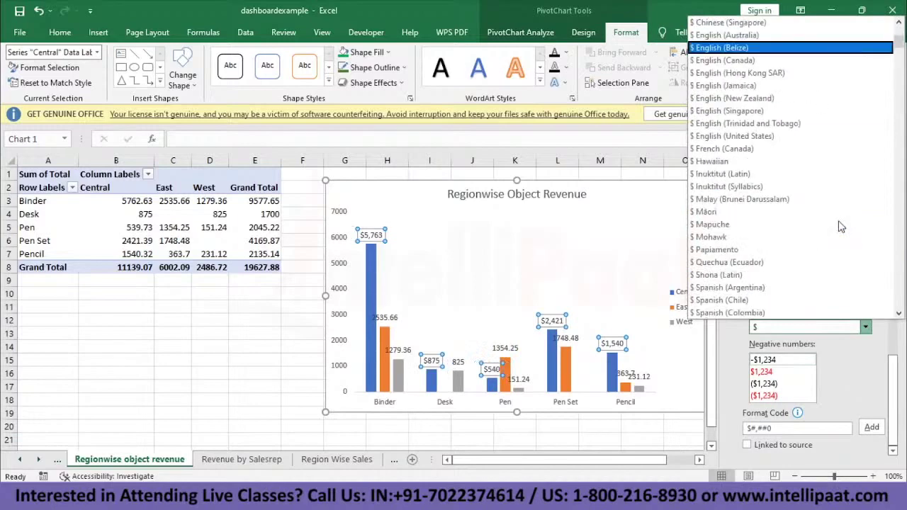
scroll(841, 227, up, 5)
click(786, 111)
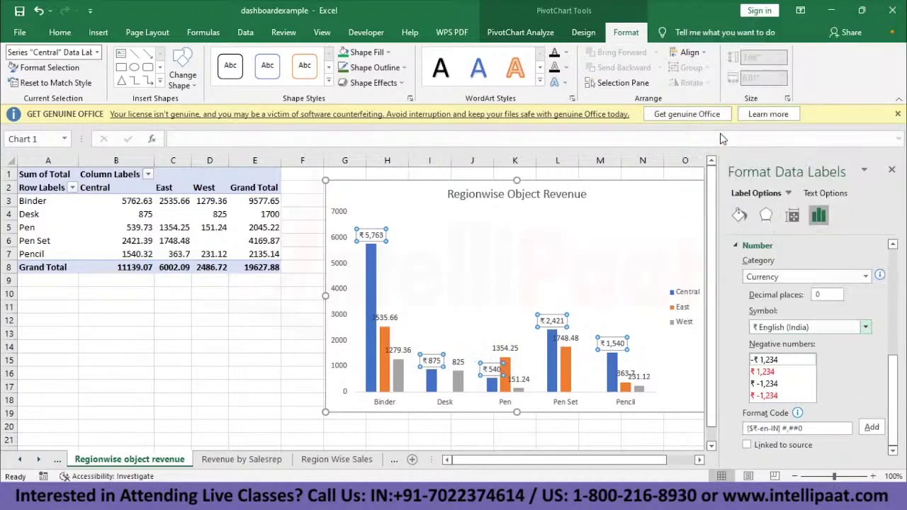
Format the East series' data labels as Currency with 0 decimal places and the ₹ English (India) symbol
click(387, 319)
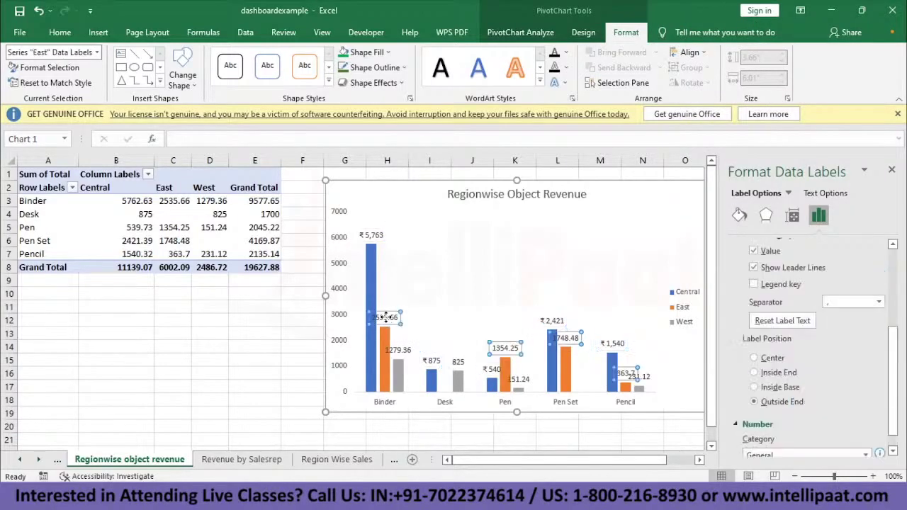
scroll(850, 334, down, 2)
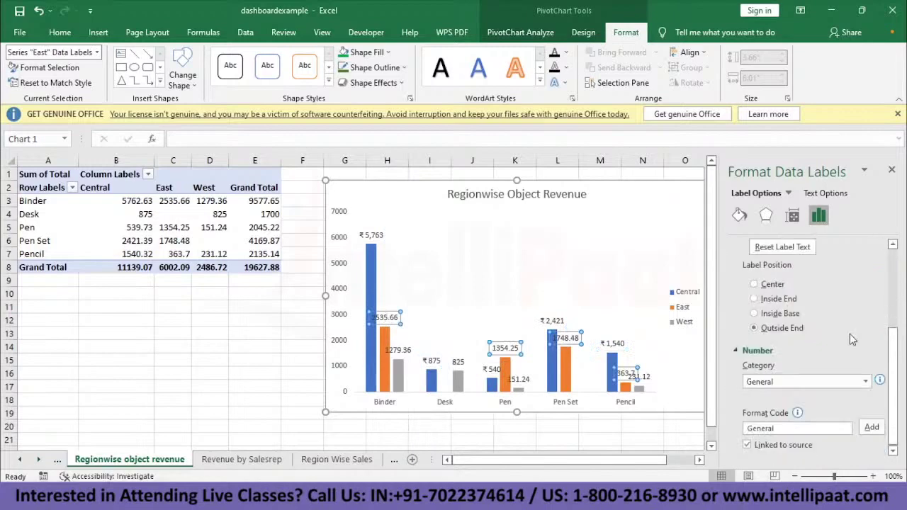
click(866, 382)
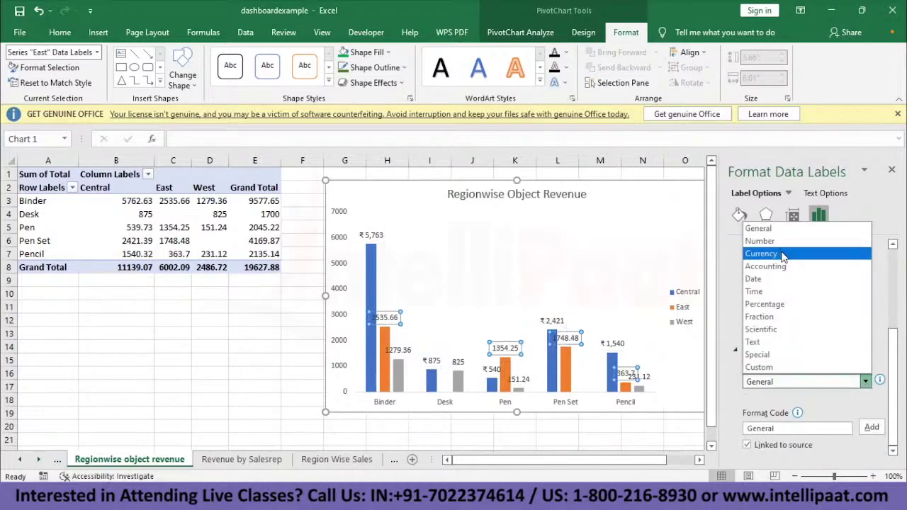
click(779, 253)
scroll(803, 327, down, 1)
click(839, 298)
click(839, 298)
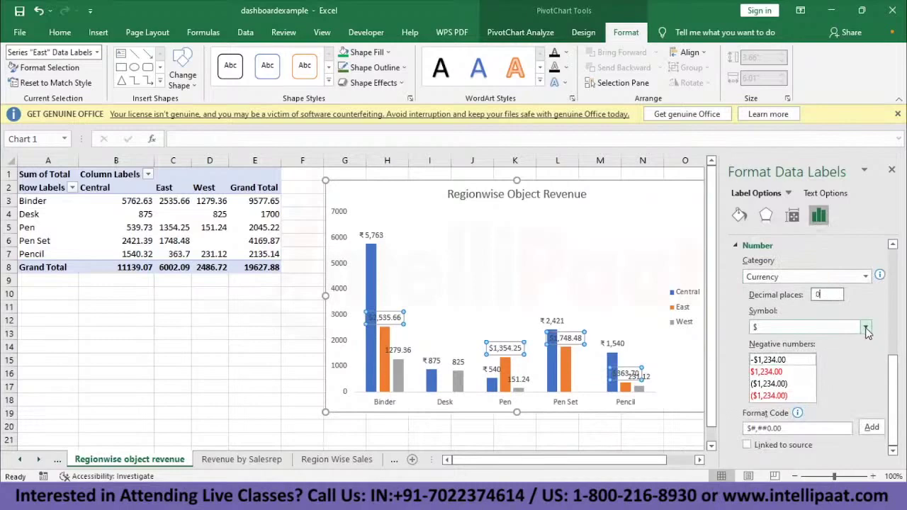
click(867, 327)
scroll(834, 305, down, 3)
click(833, 304)
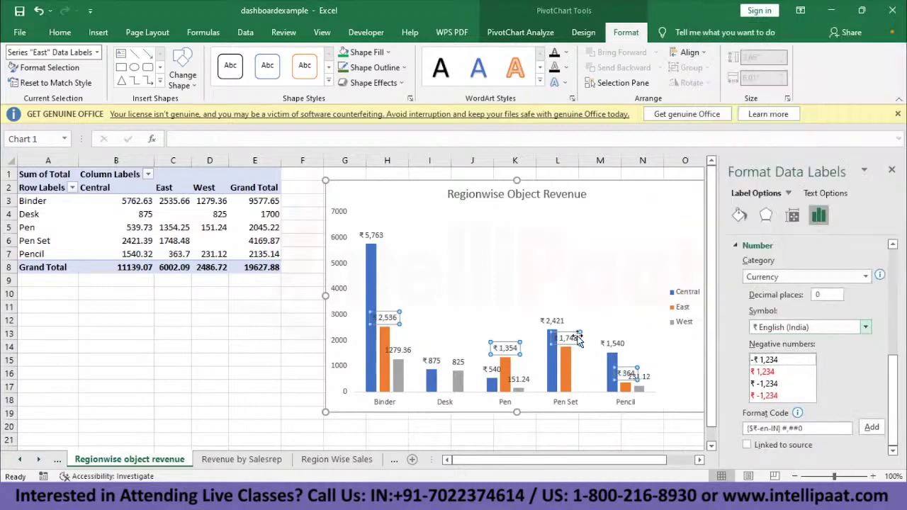
Format the West series' data labels as Currency with 0 decimal places and the ₹ English (India) symbol
click(449, 355)
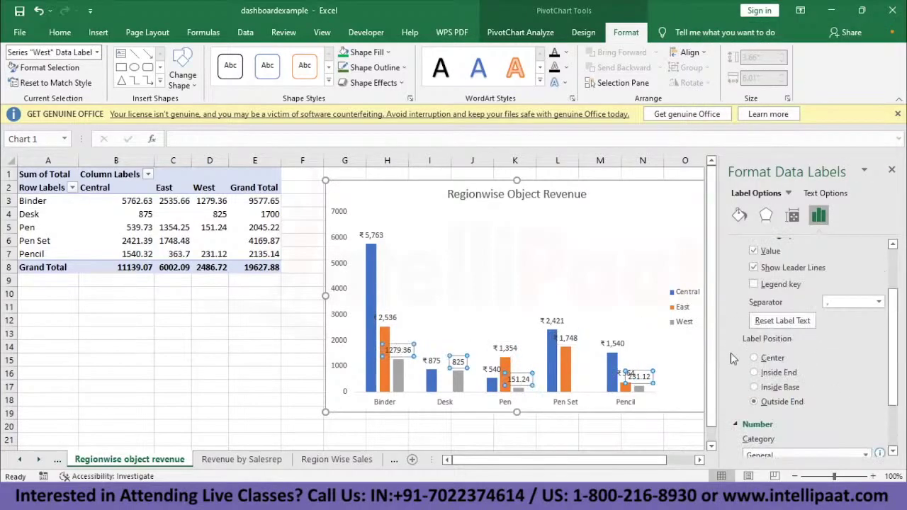
click(804, 454)
click(810, 256)
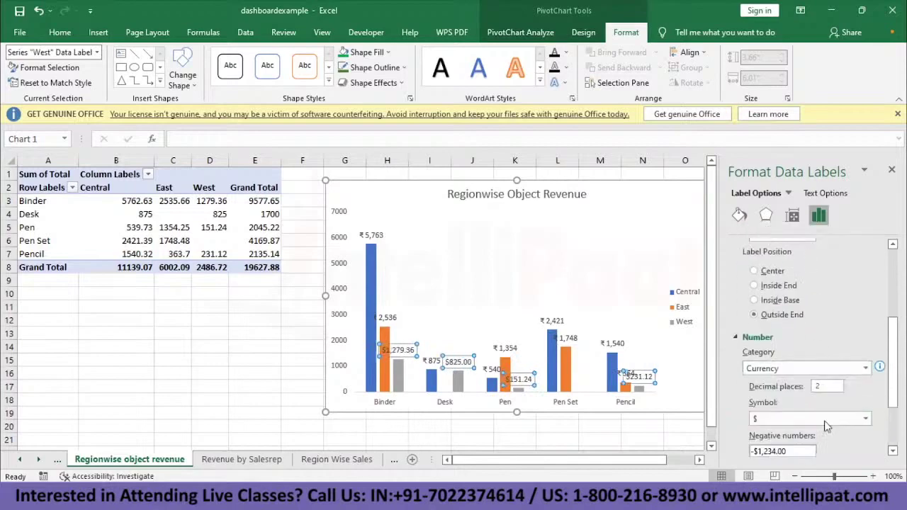
double_click(831, 386)
text(0)
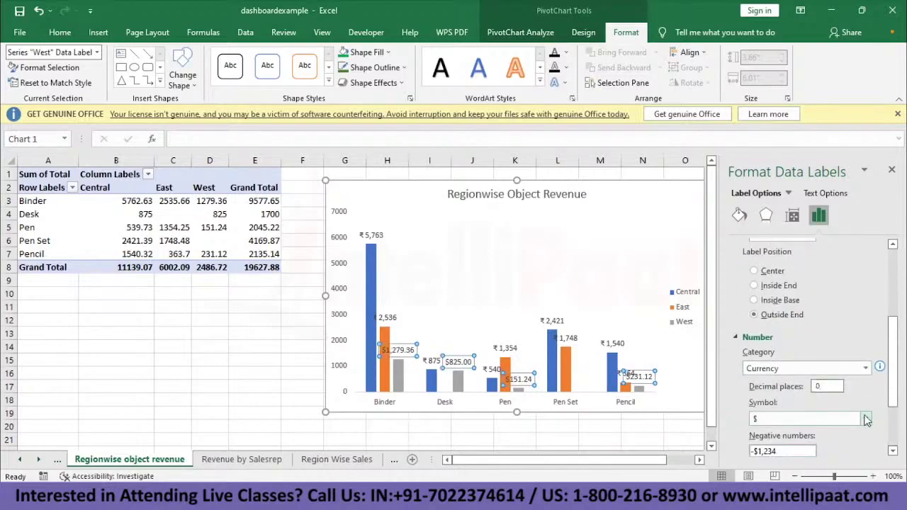
click(866, 419)
click(684, 440)
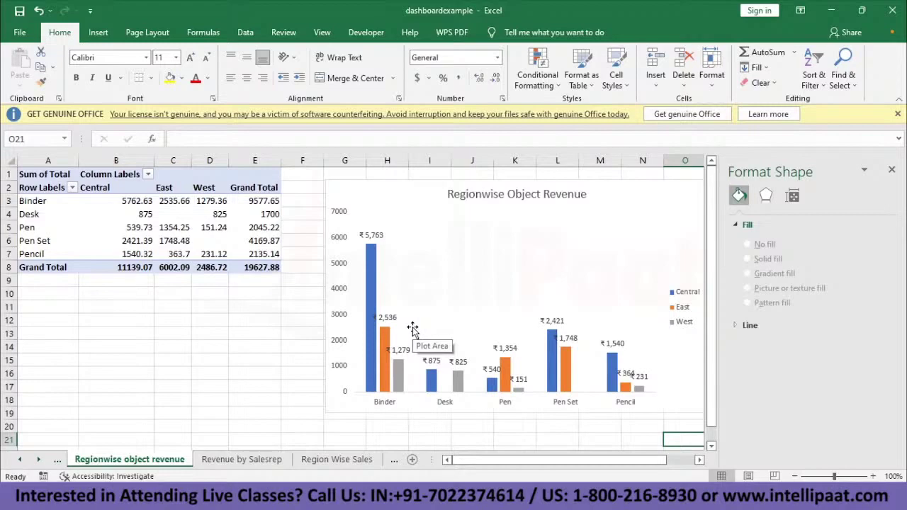
Set the text direction of the Central series' data labels to rotate all text 270°
click(413, 329)
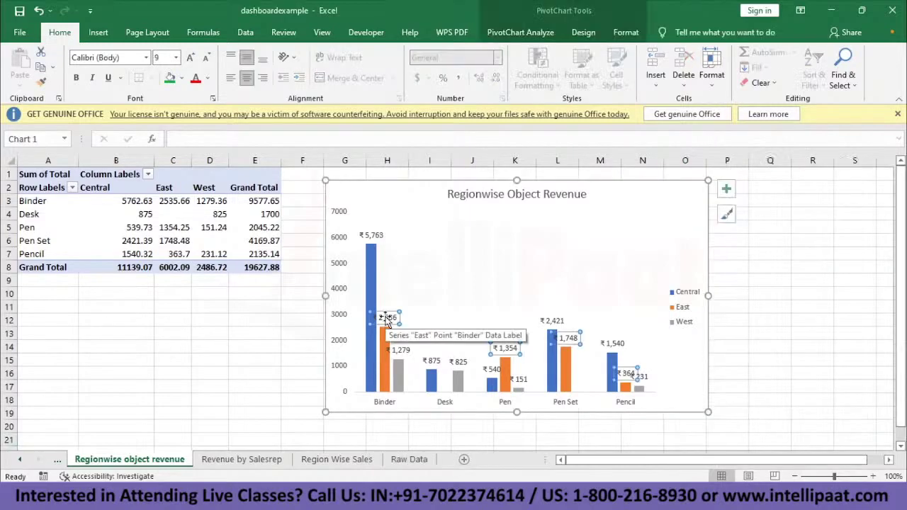
click(374, 234)
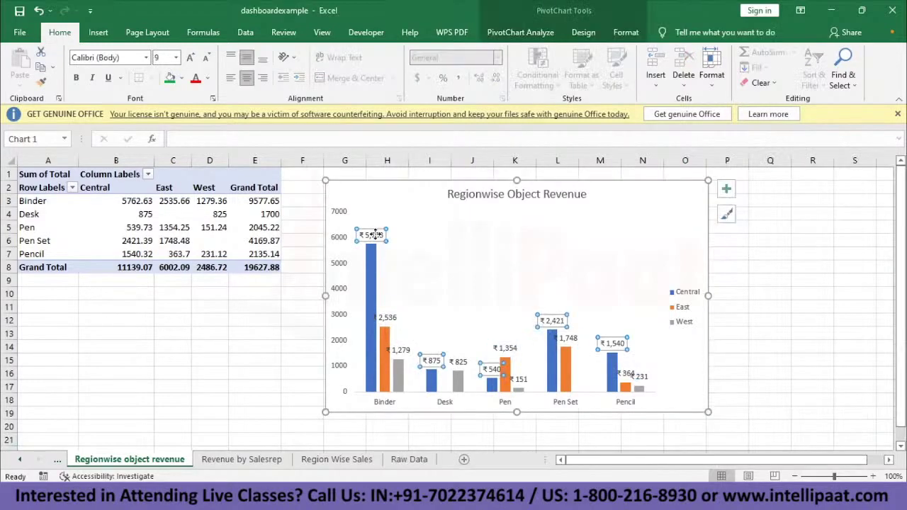
right_click(378, 239)
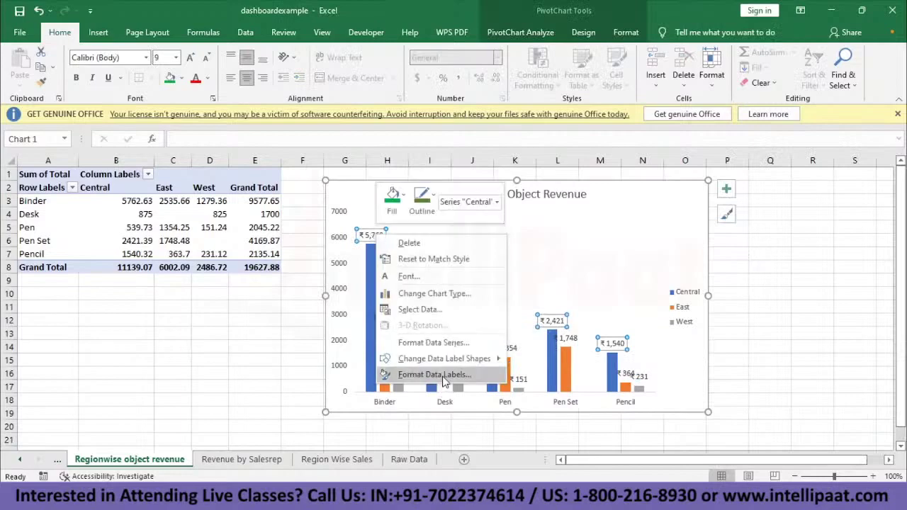
click(432, 374)
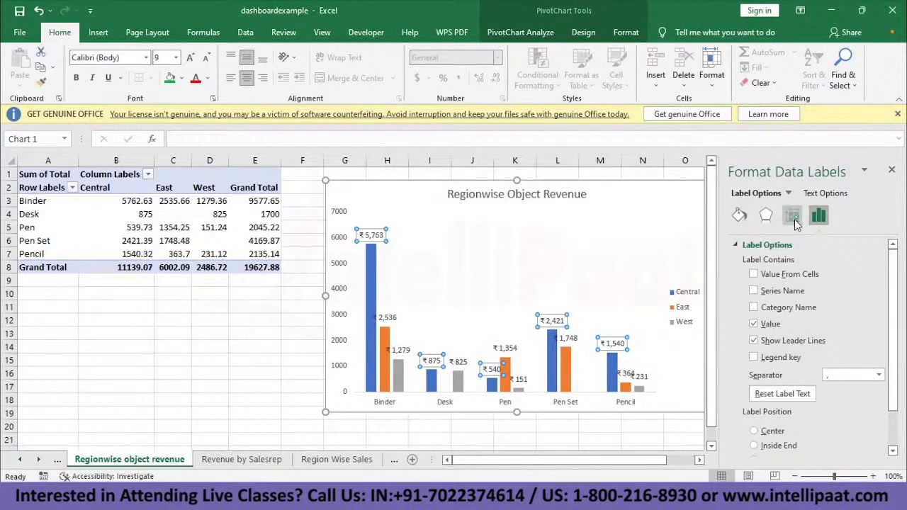
click(795, 219)
scroll(798, 301, down, 1)
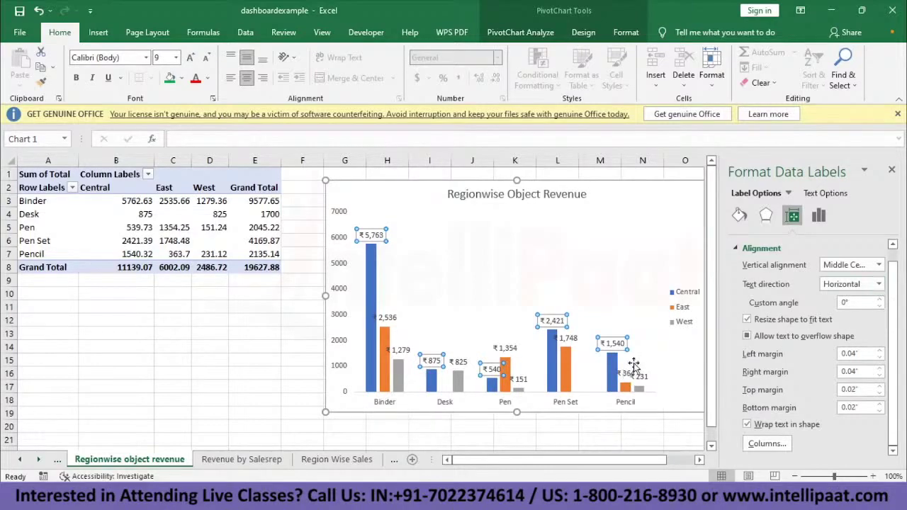
click(879, 283)
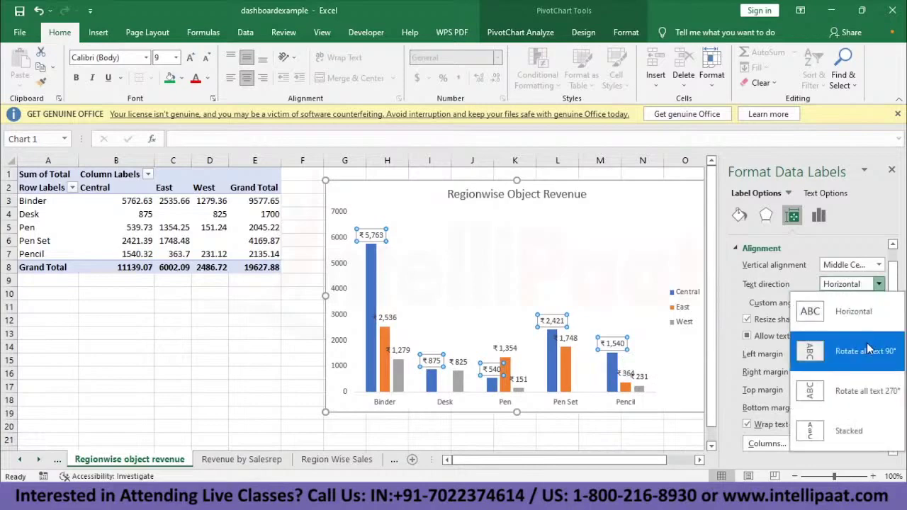
click(863, 395)
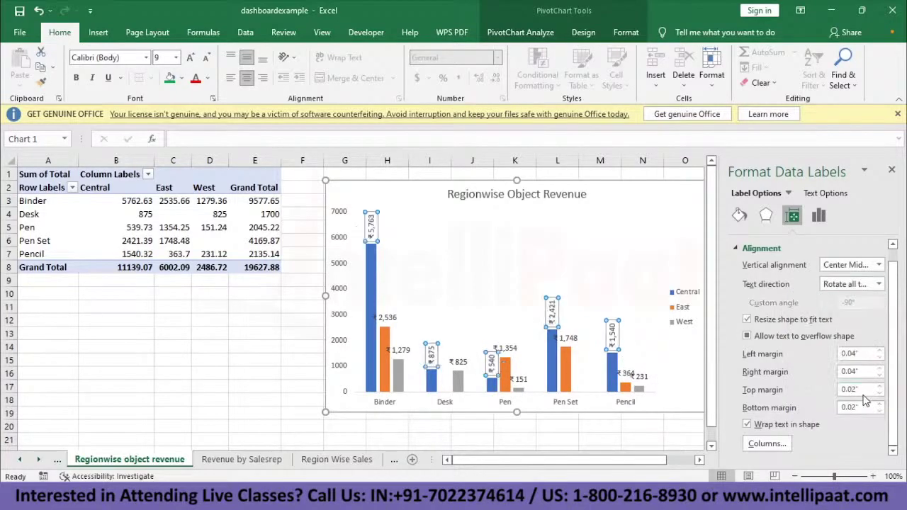
Rotate the data labels of the East and West series 270° and close the formatting pane
key(Down)
click(879, 284)
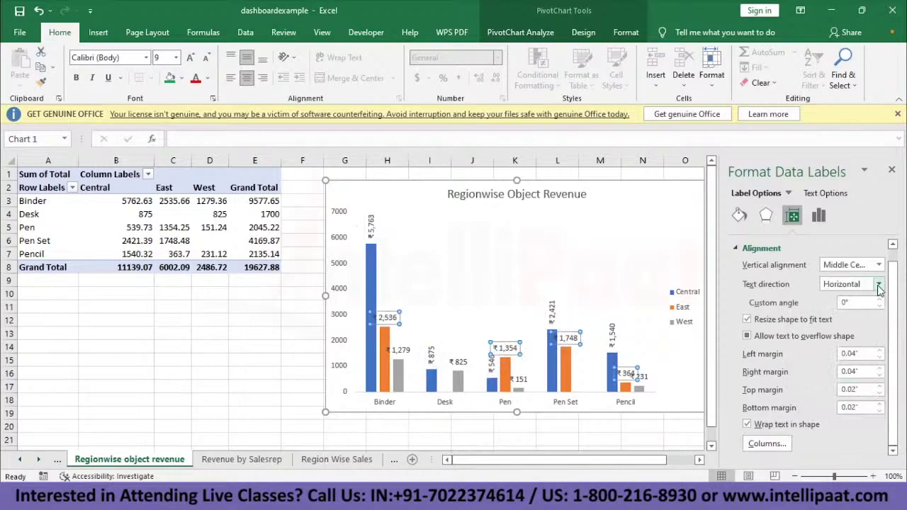
click(871, 395)
click(402, 351)
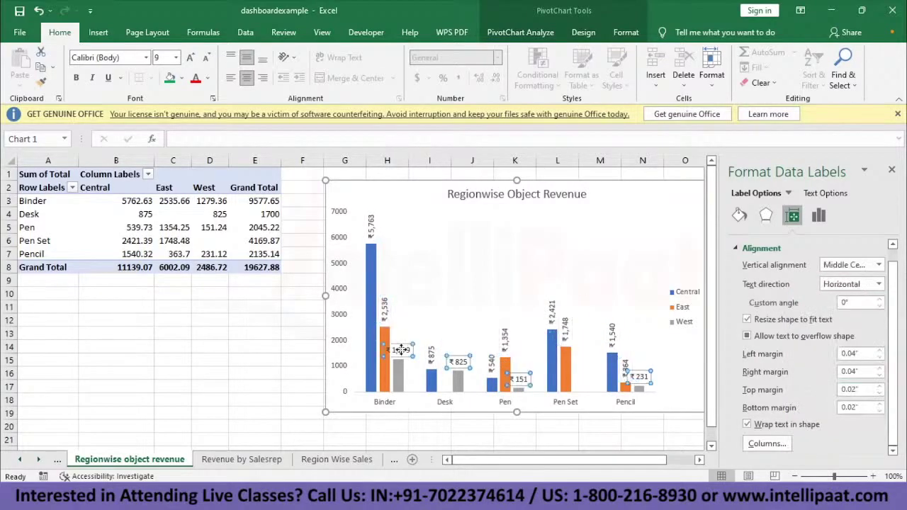
click(879, 284)
click(851, 358)
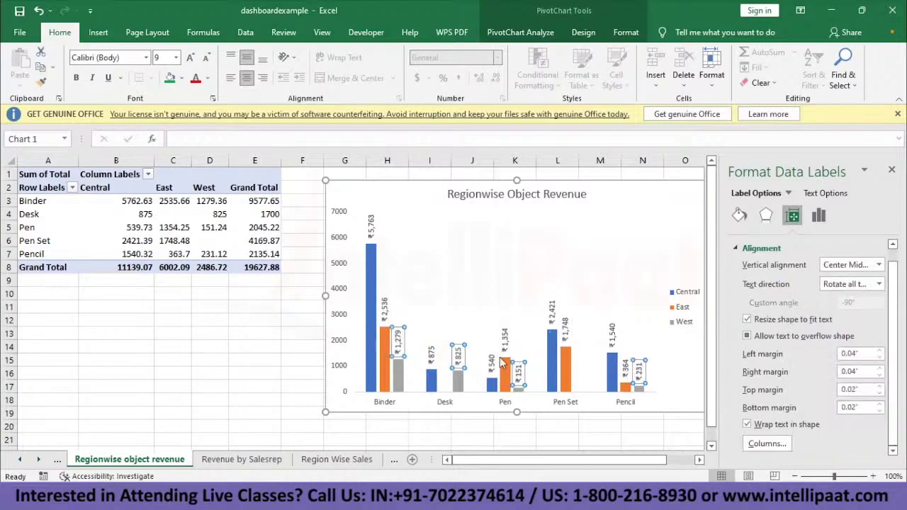
click(243, 358)
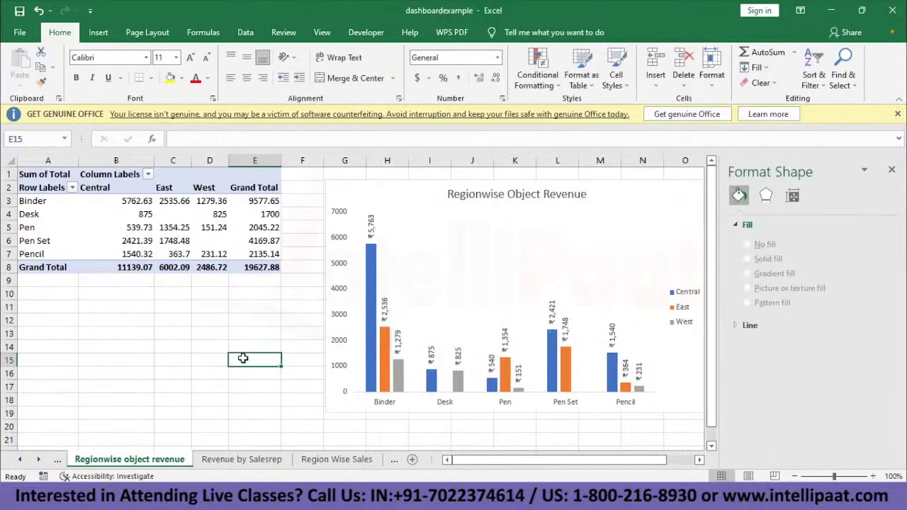
click(892, 169)
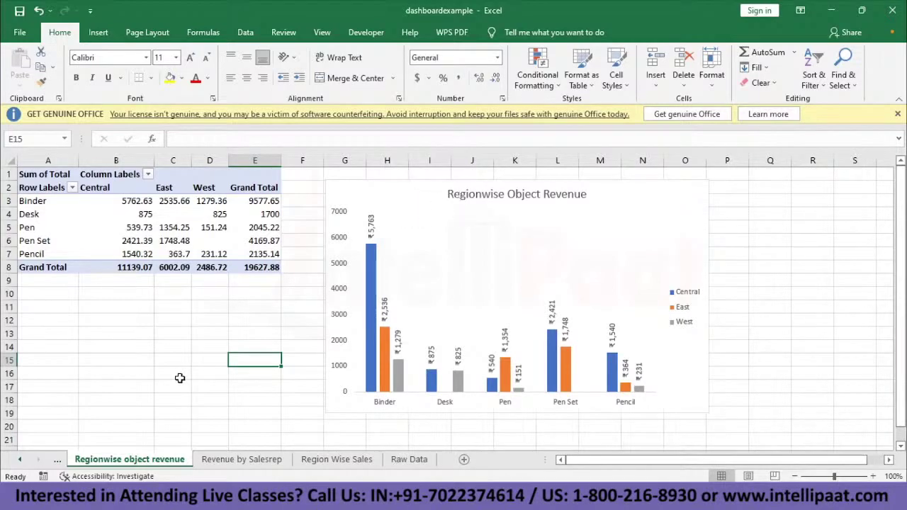
Review the finished charts on the Revenue by Salesrep, Region Wise Sales and Regionwise object revenue sheets
click(224, 460)
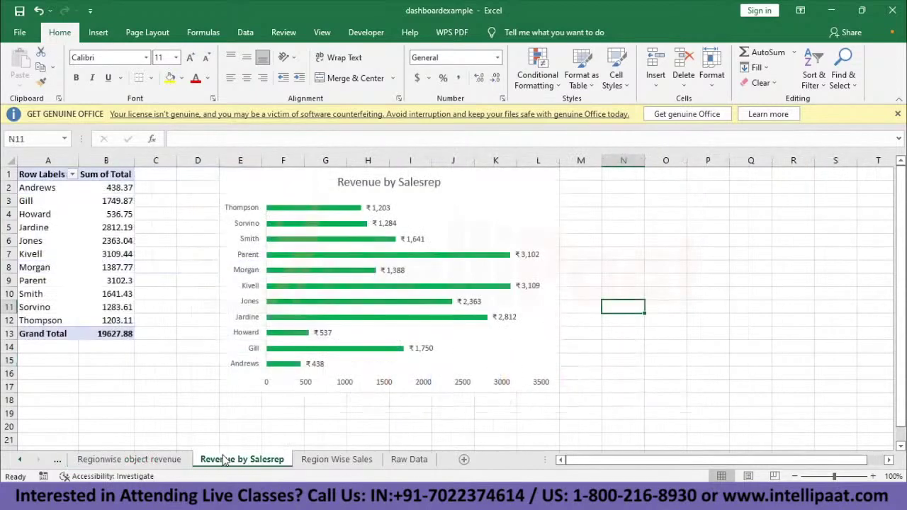
click(337, 461)
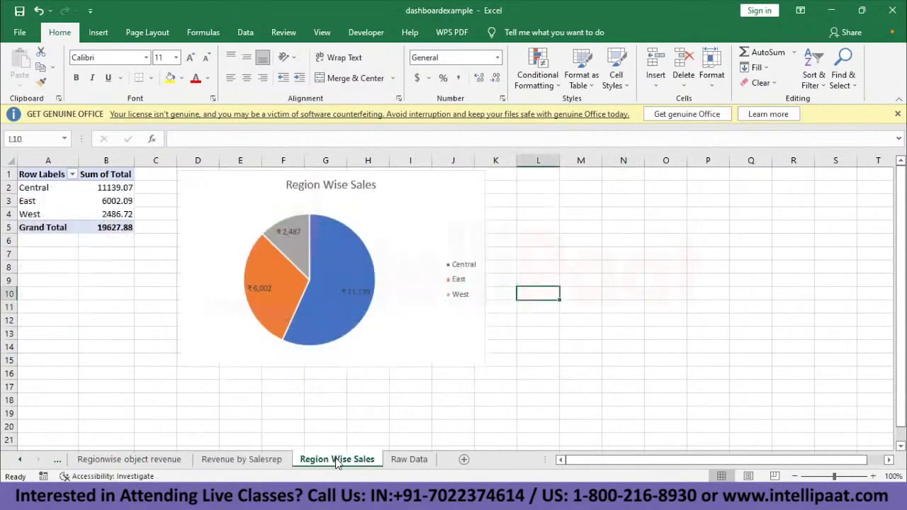
click(155, 460)
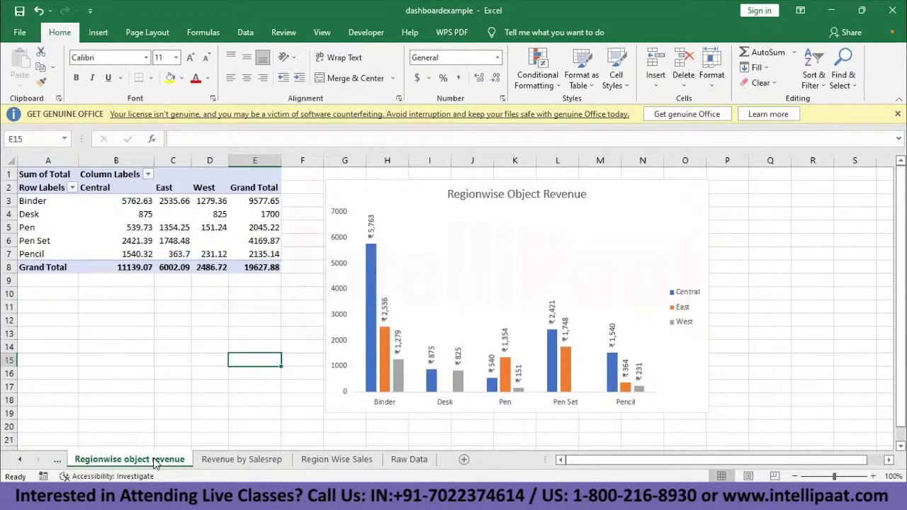
Delete all existing charts and slicers from the final dashboard sheet to leave it empty
key(ctrl+Page_Up)
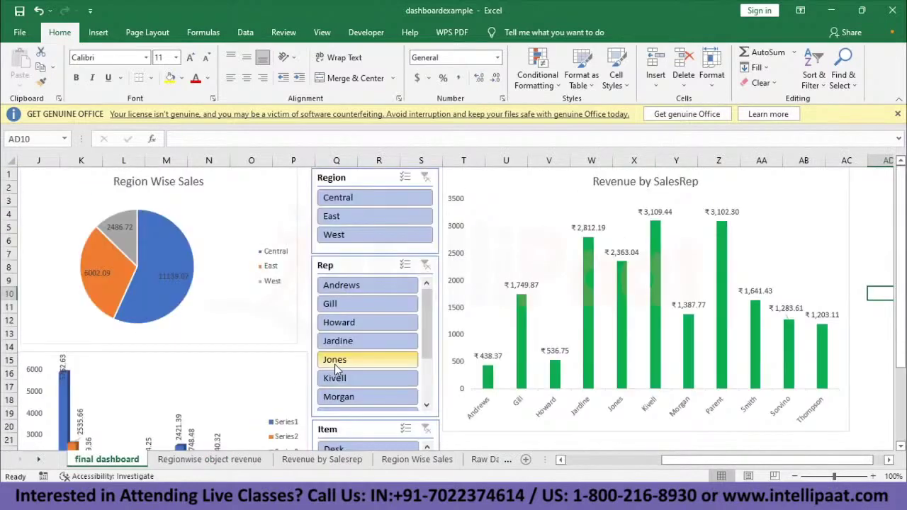
click(217, 188)
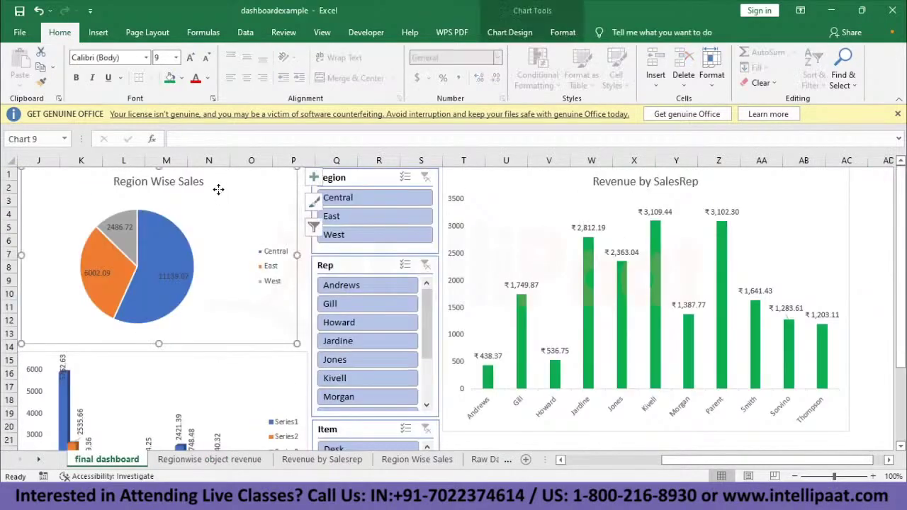
scroll(738, 413, down, 1)
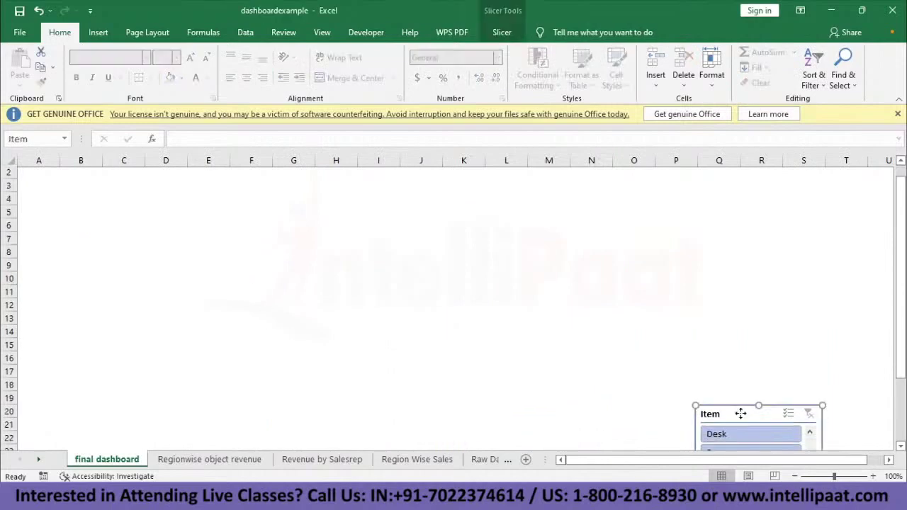
key(ctrl+Home)
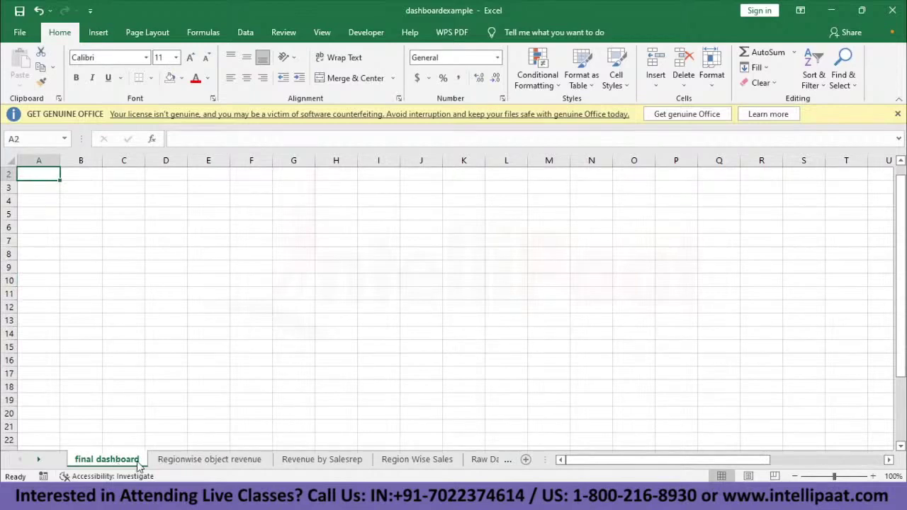
Copy the pie chart from the Region Wise Sales sheet onto the final dashboard sheet
click(441, 461)
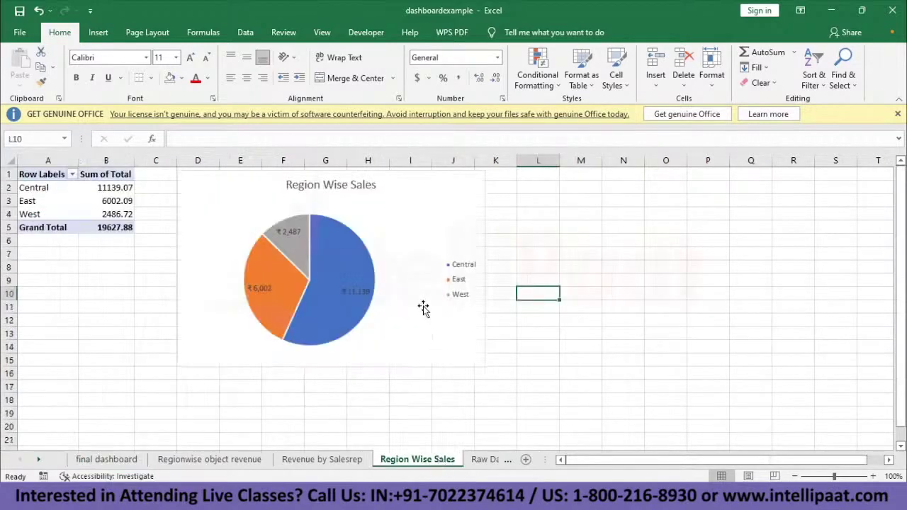
click(422, 271)
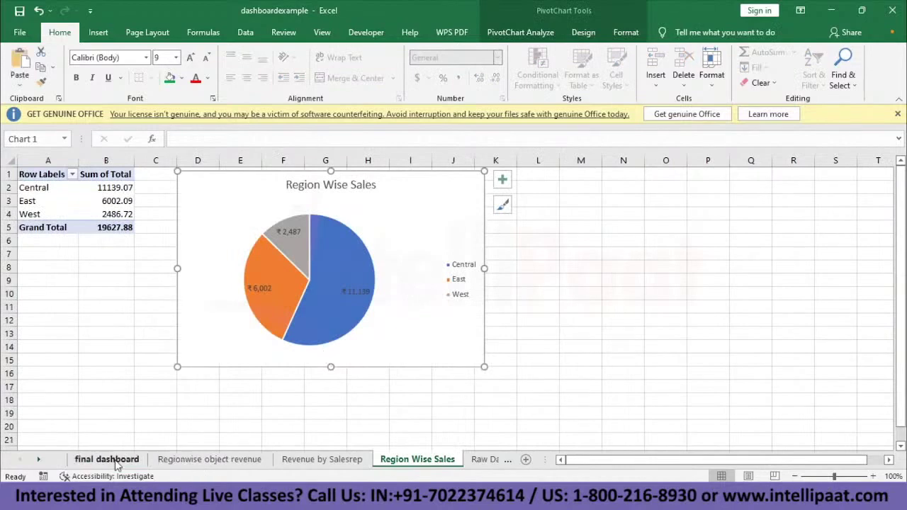
click(114, 460)
key(ctrl+v)
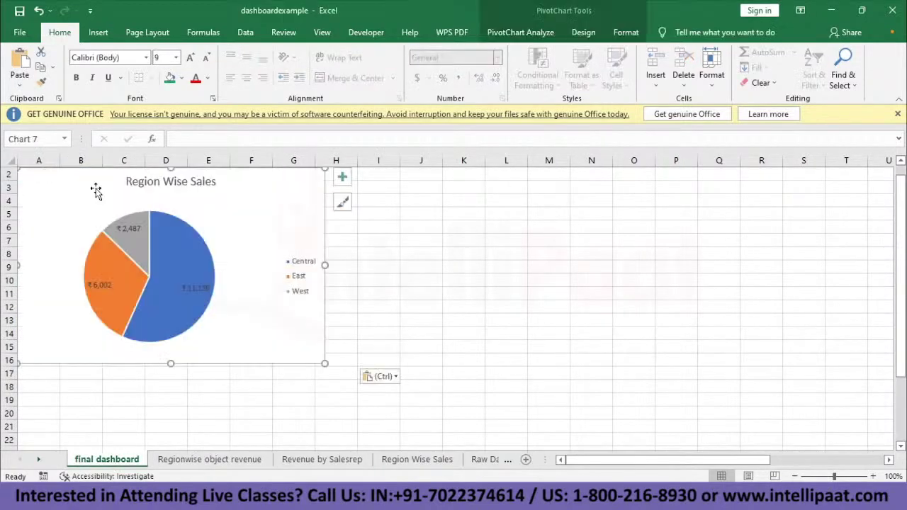
Copy the Revenue by Salesrep bar chart onto the final dashboard sheet, beside the pie chart
click(358, 462)
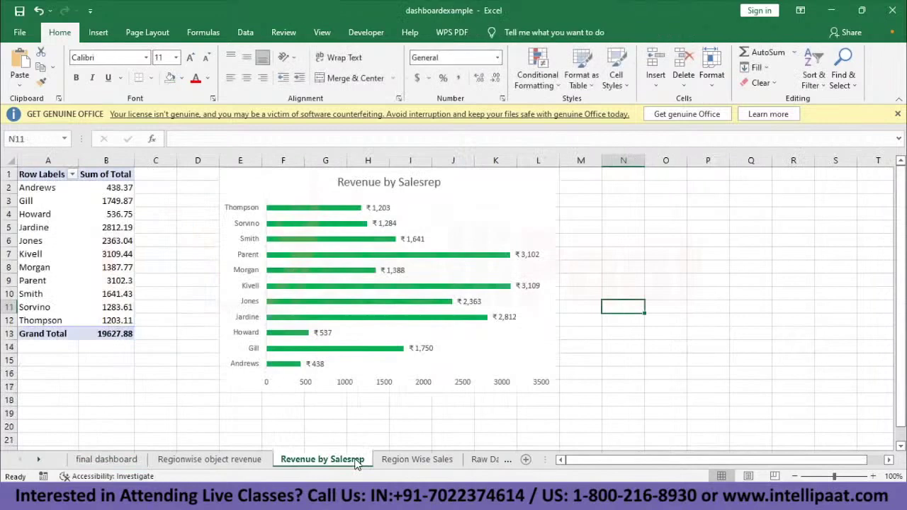
click(479, 183)
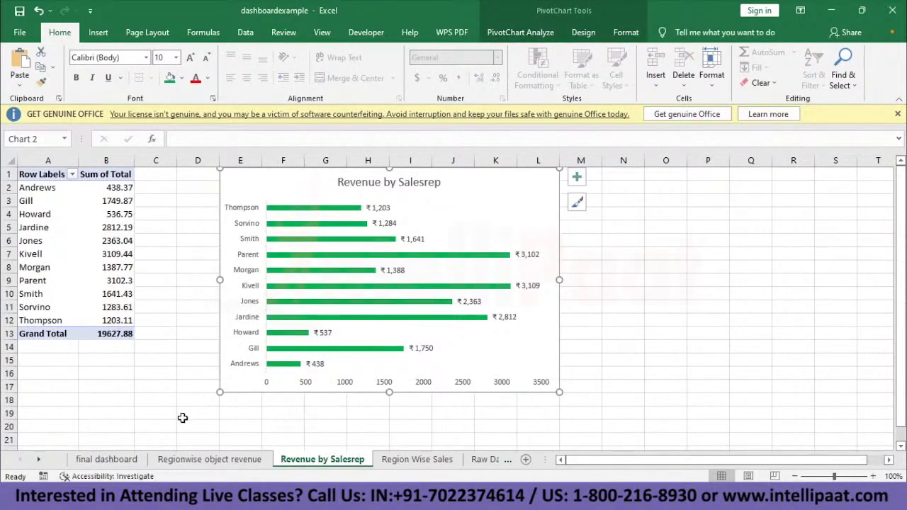
key(ctrl+Page_Up)
key(ctrl+Page_Up)
click(373, 173)
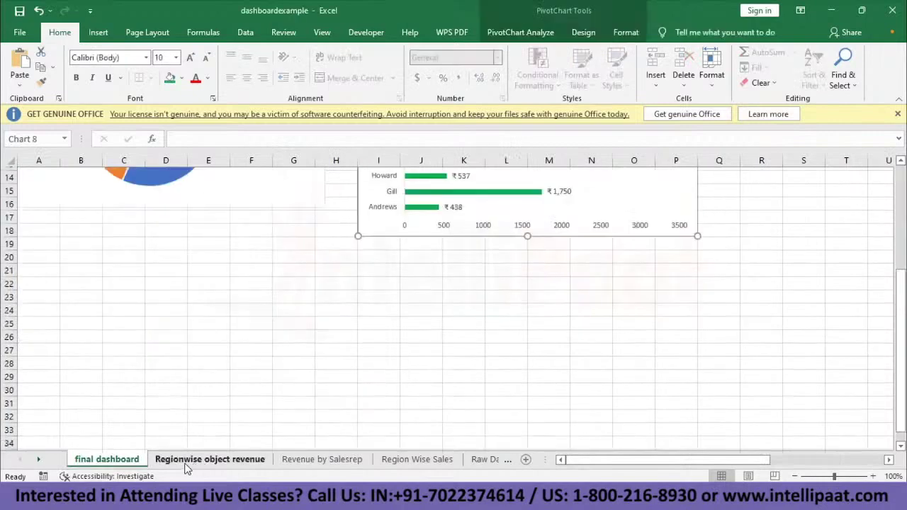
Copy the Regionwise Object Revenue chart onto the final dashboard below the pie chart and shrink it to roughly the pie chart's width
click(187, 463)
click(434, 205)
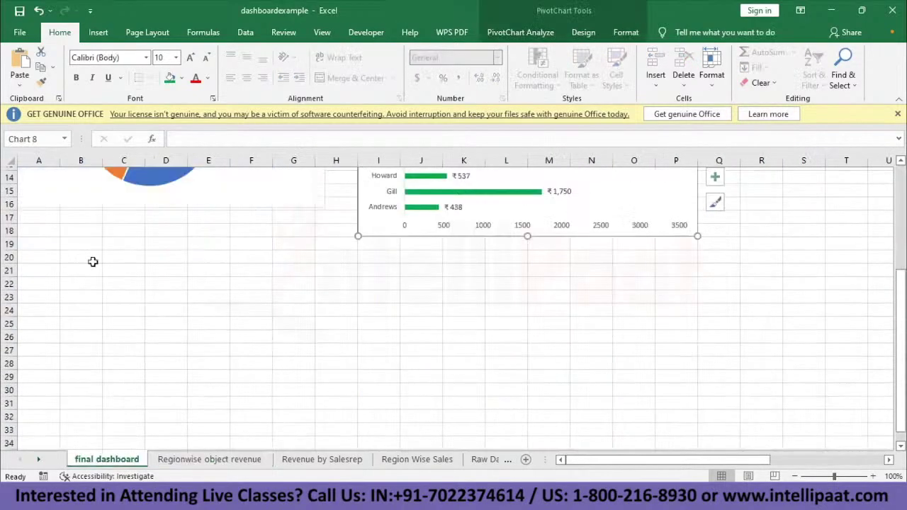
click(40, 237)
key(ctrl+v)
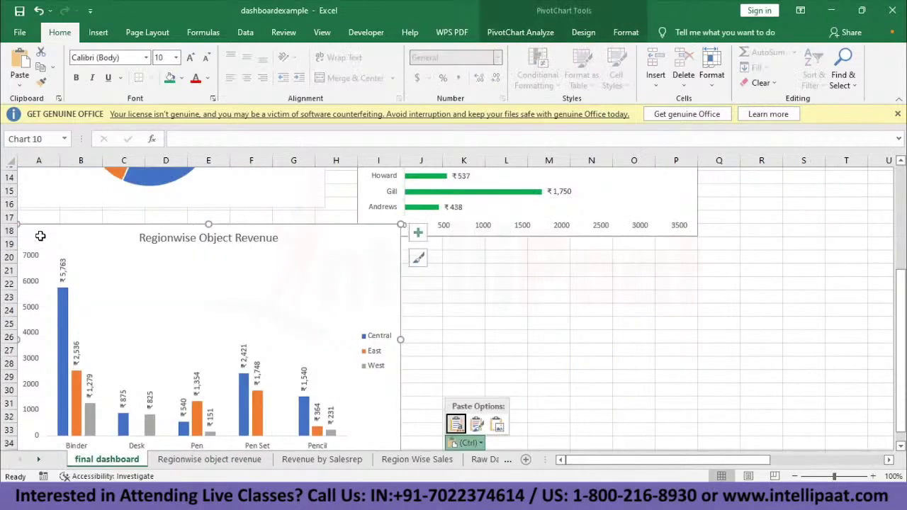
drag(399, 226, 307, 242)
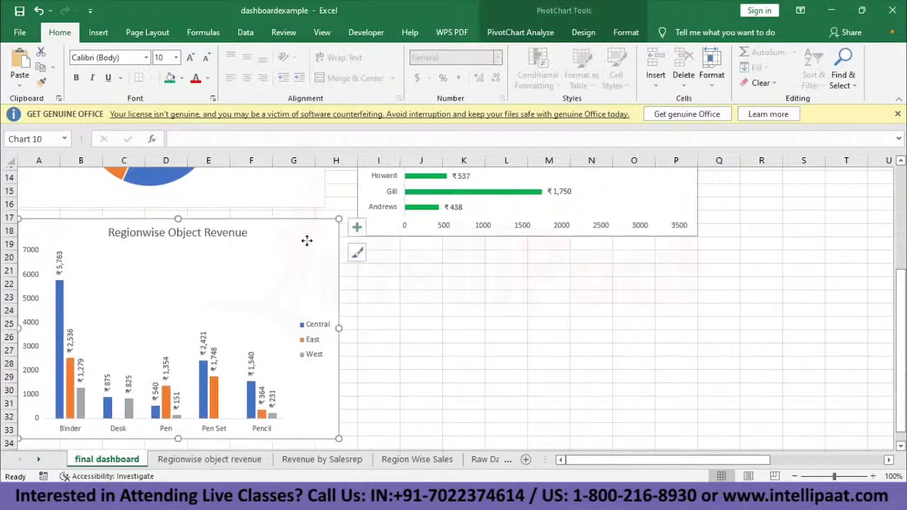
Swap the two charts' places so Revenue by Salesrep sits below the pie chart and Regionwise Object Revenue sits beside it
scroll(538, 279, up, 4)
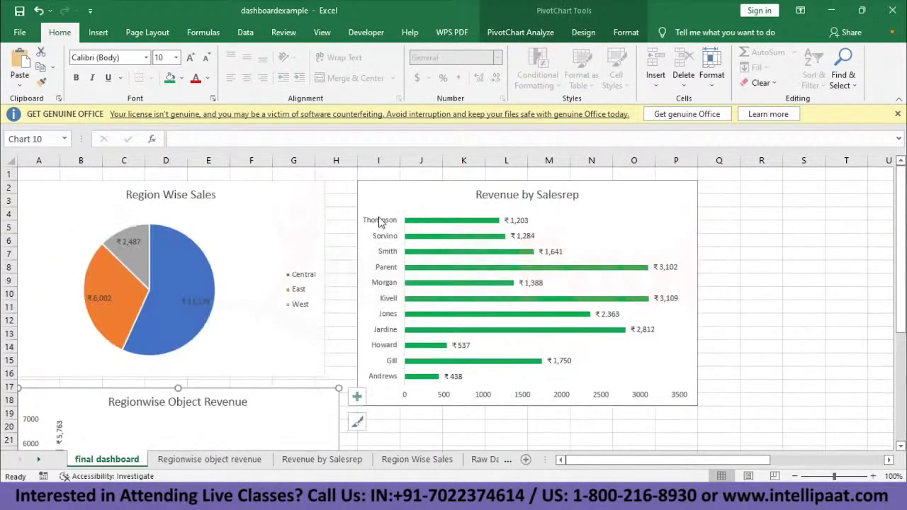
drag(461, 197, 478, 410)
drag(21, 394, 522, 177)
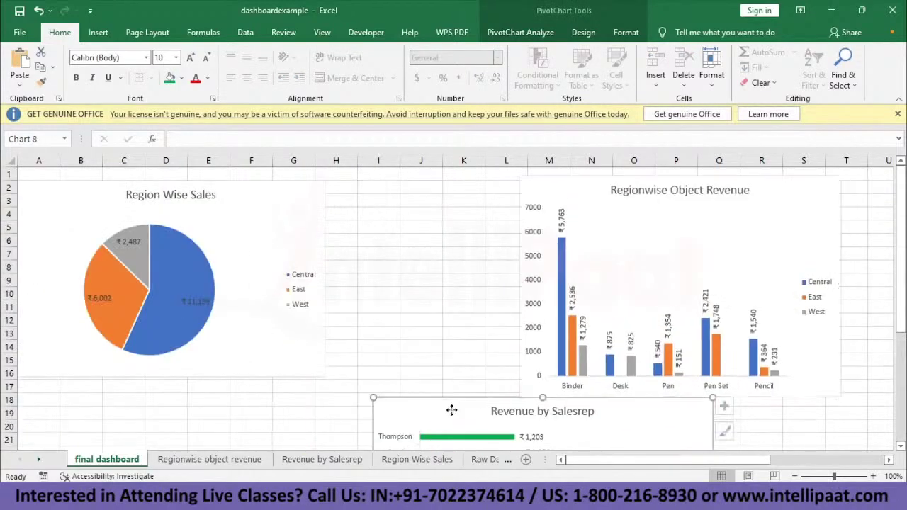
drag(461, 407, 103, 395)
drag(568, 243, 564, 240)
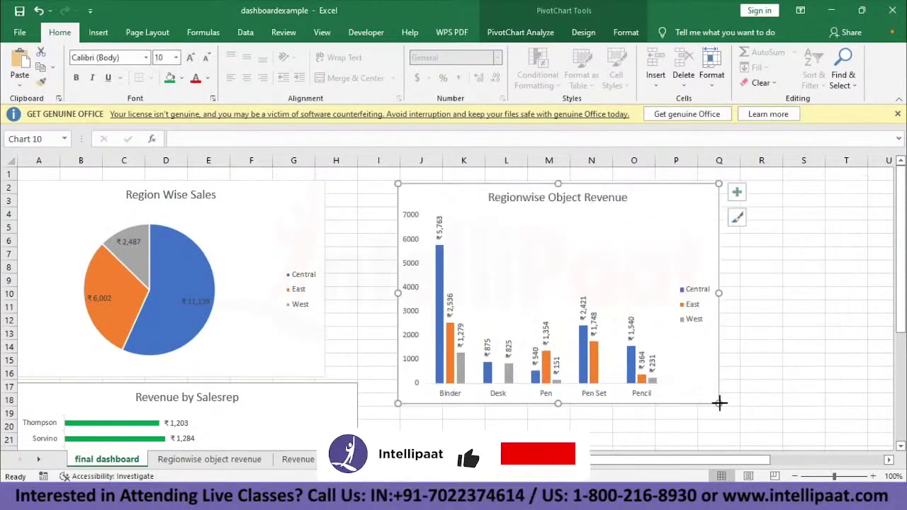
Enlarge the Regionwise Object Revenue chart and move it away from the pie chart to about columns L to T, level with its top edge
drag(720, 407, 790, 430)
drag(731, 380, 760, 365)
scroll(430, 330, down, 6)
scroll(429, 331, up, 2)
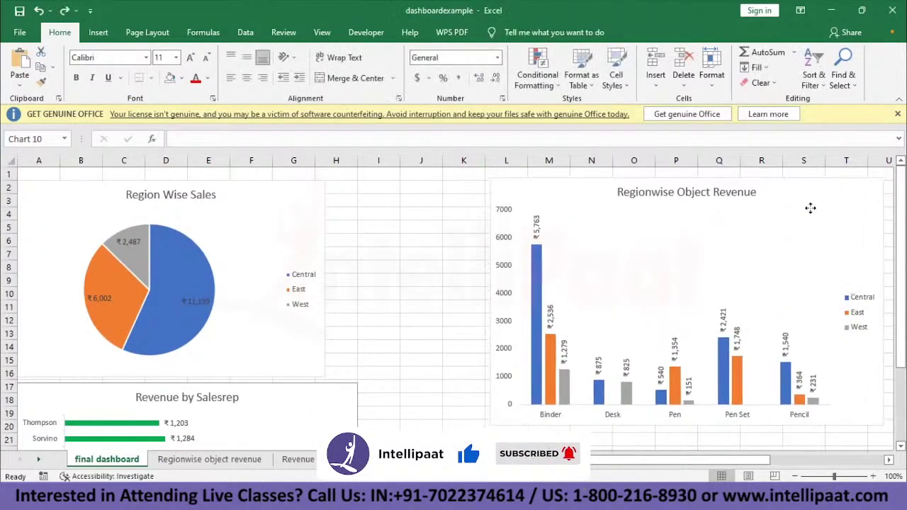
drag(810, 208, 811, 210)
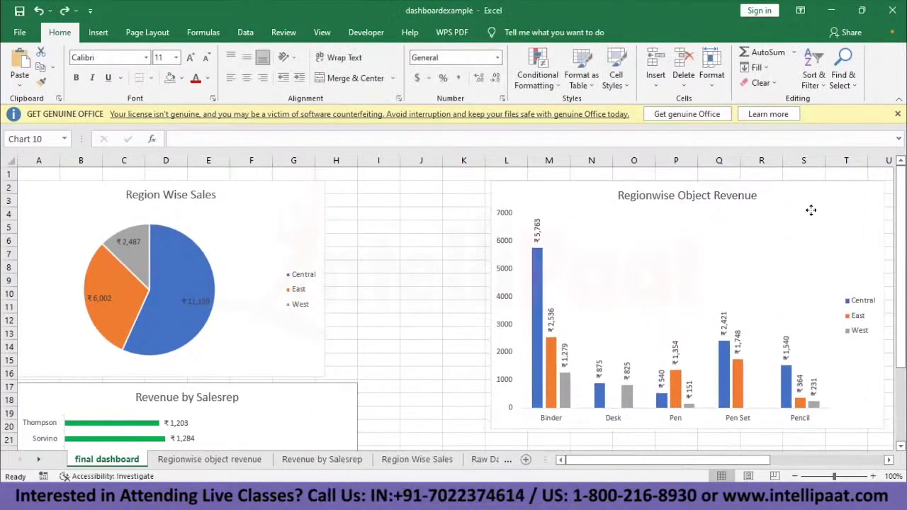
click(811, 210)
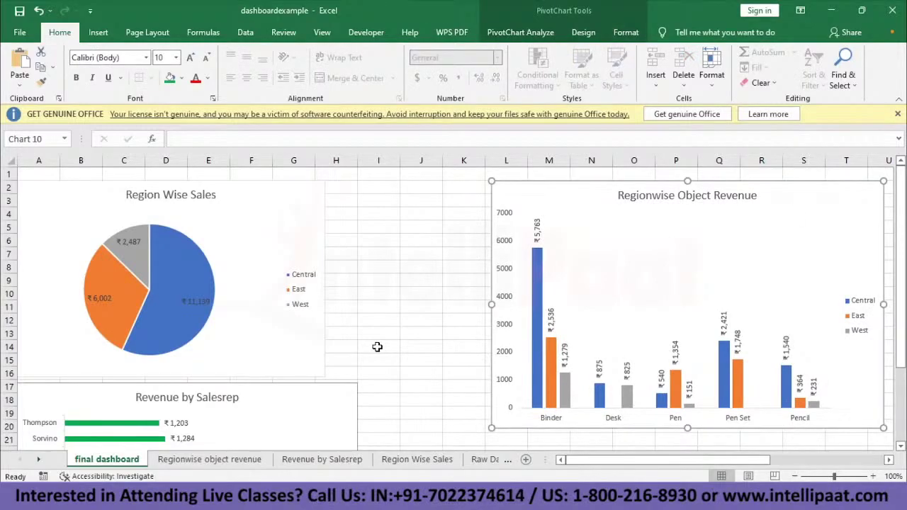
scroll(377, 346, down, 6)
scroll(377, 347, up, 6)
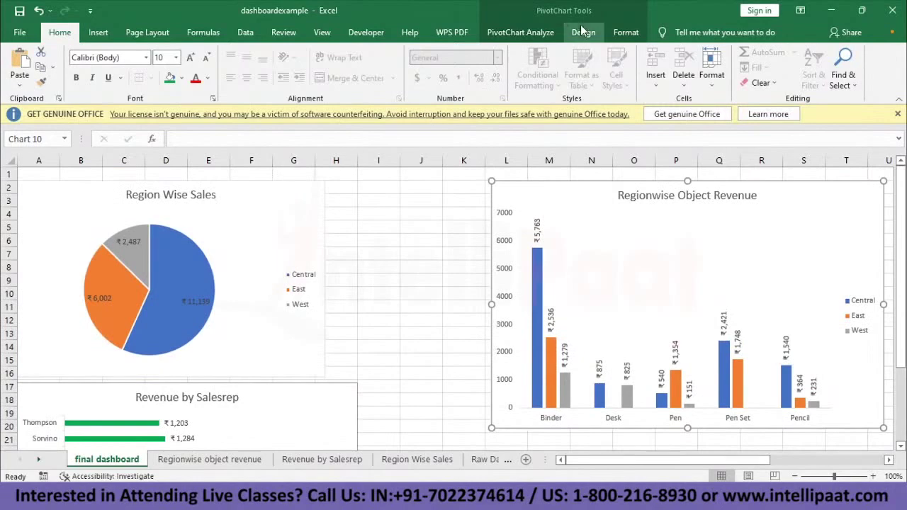
click(527, 32)
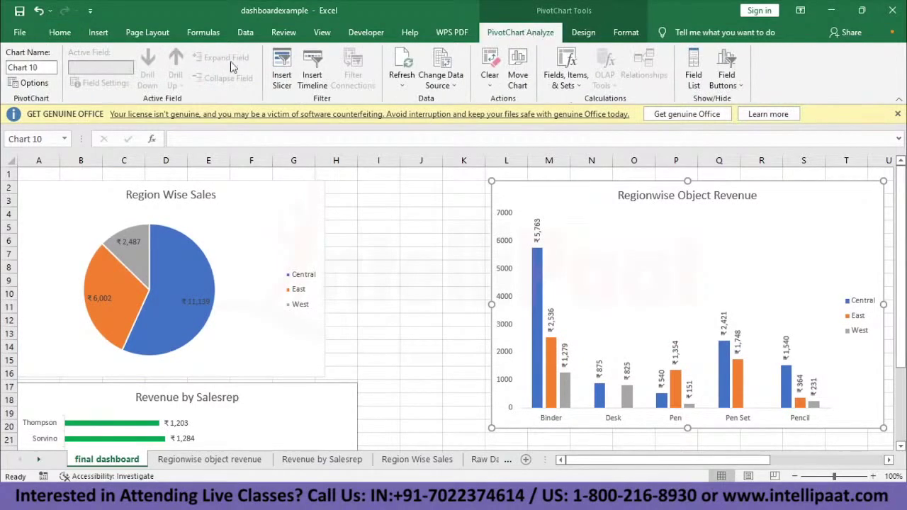
click(282, 83)
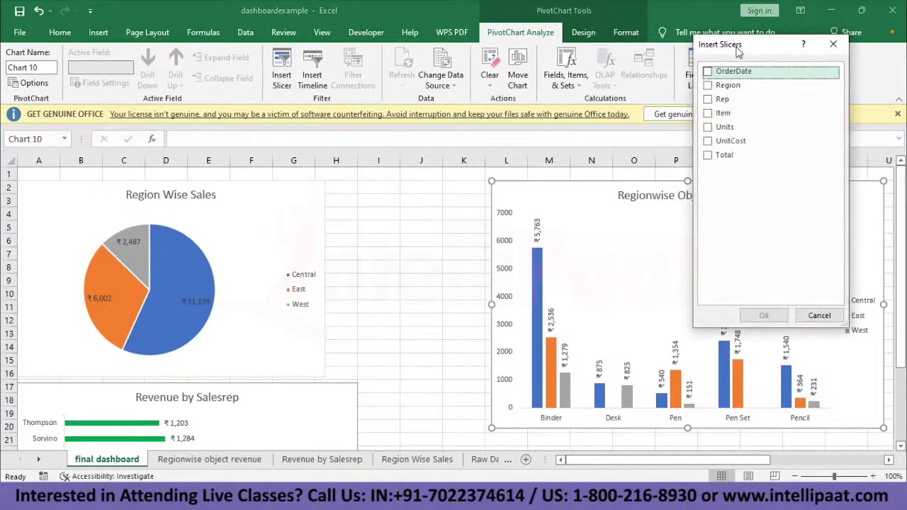
key(Escape)
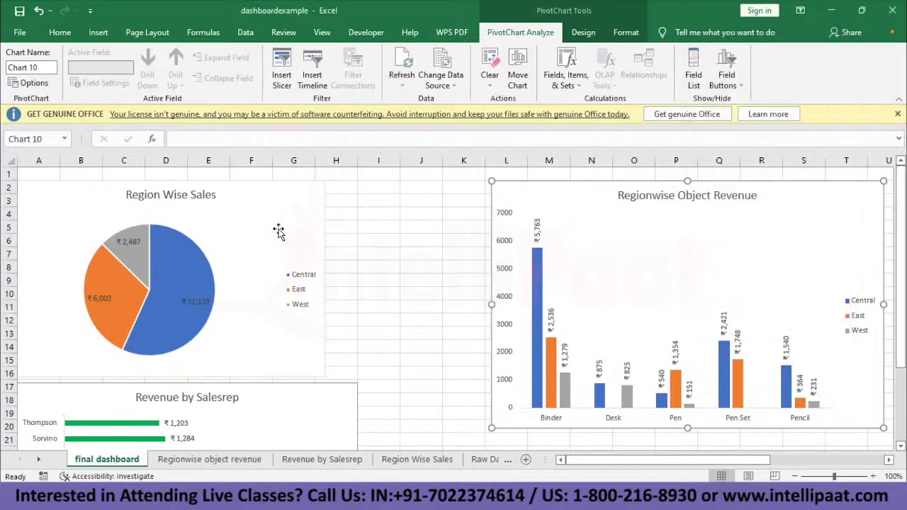
Insert a Region slicer for the Region Wise Sales chart, place it beside the pie and shorten it to 1.28" high
click(277, 228)
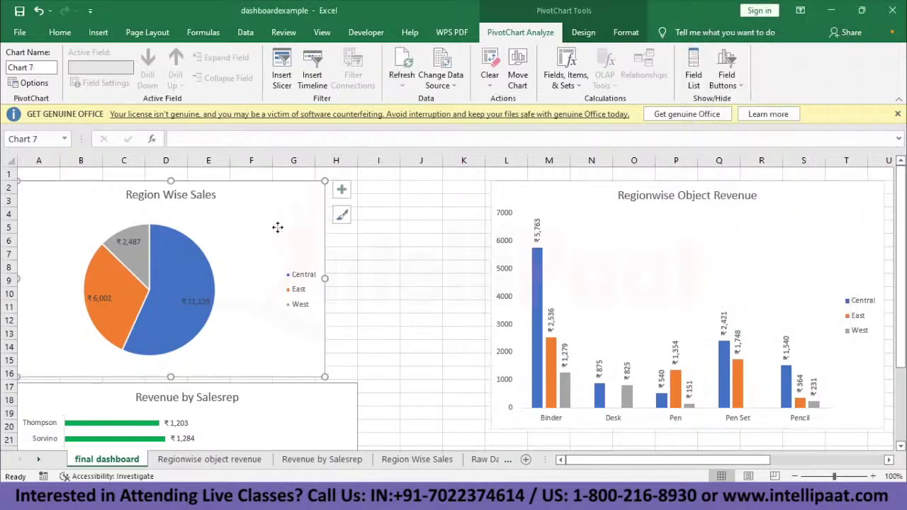
click(284, 80)
click(708, 86)
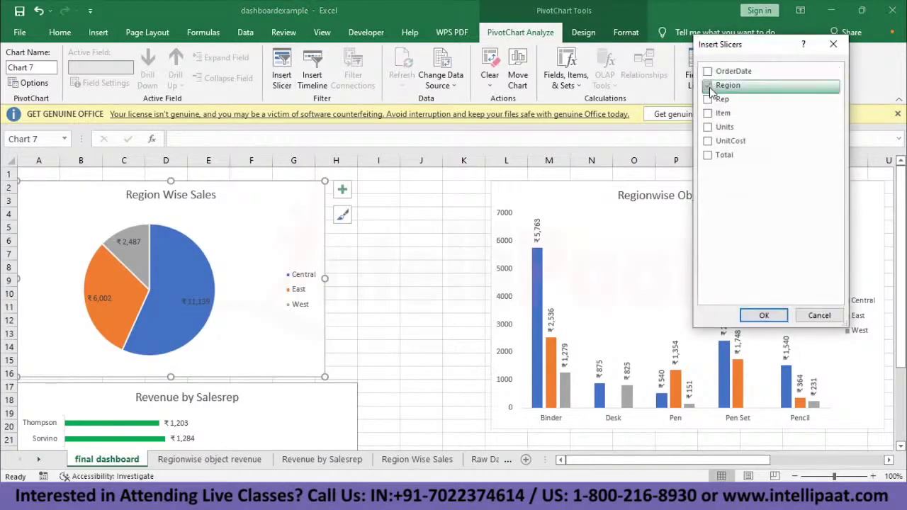
click(764, 317)
drag(475, 234, 407, 191)
drag(394, 357, 396, 263)
click(379, 188)
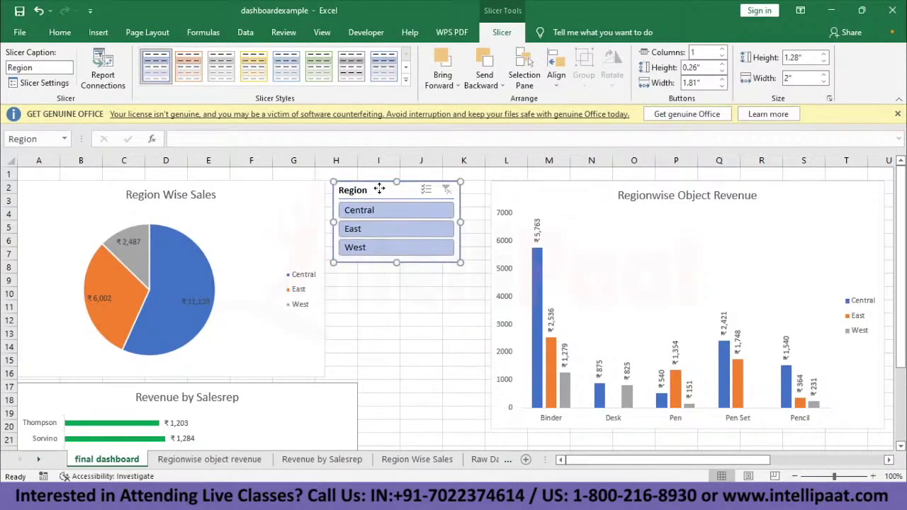
Test the Region slicer by filtering the pie chart to Central, East and West in turn, and clear the filter
click(383, 211)
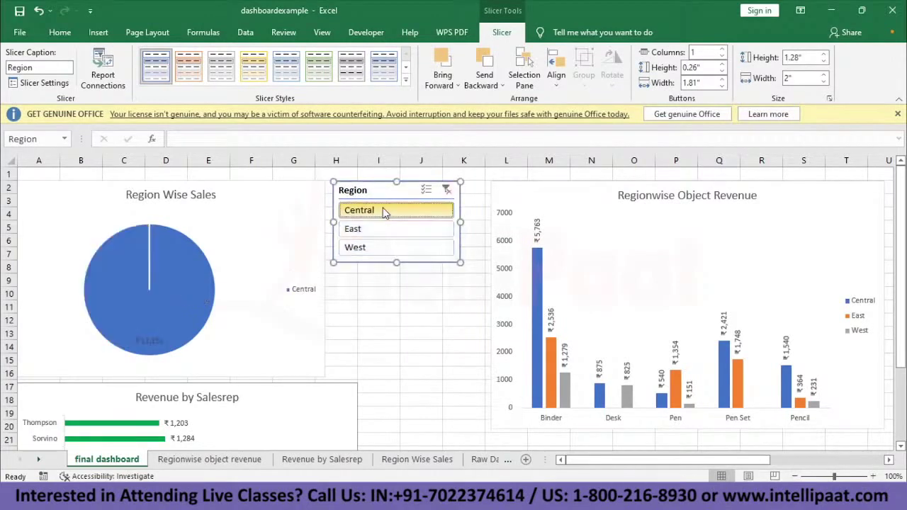
click(387, 230)
click(393, 247)
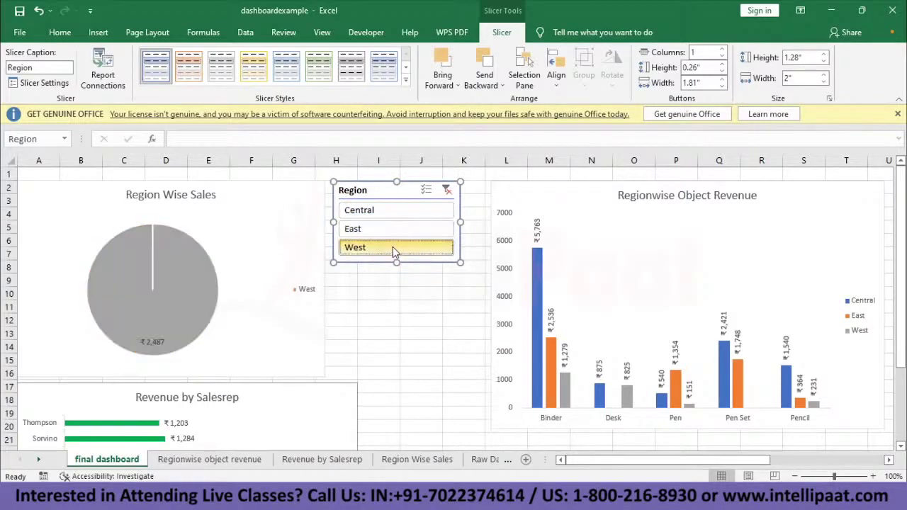
click(447, 190)
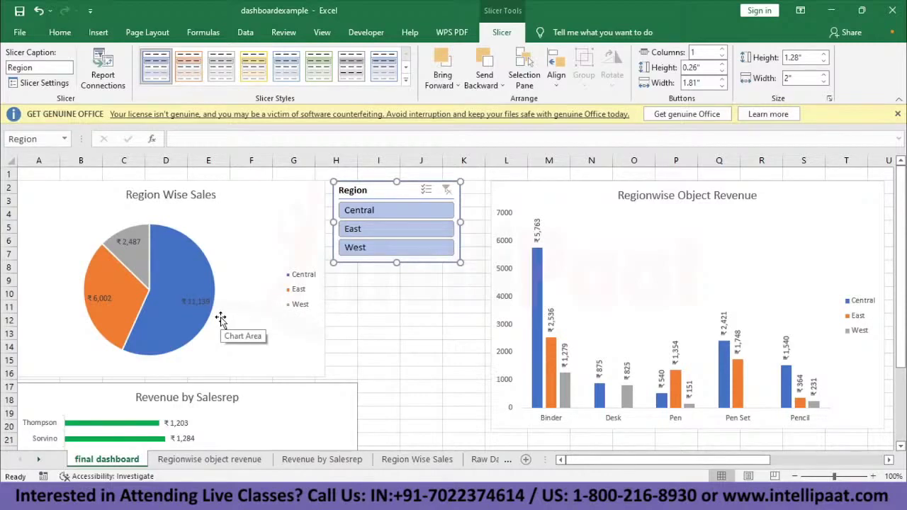
click(378, 210)
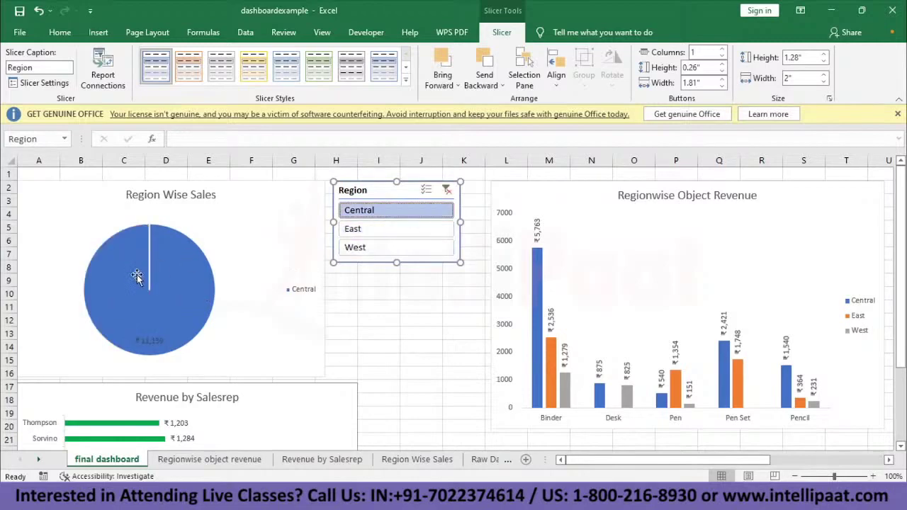
click(378, 230)
click(387, 250)
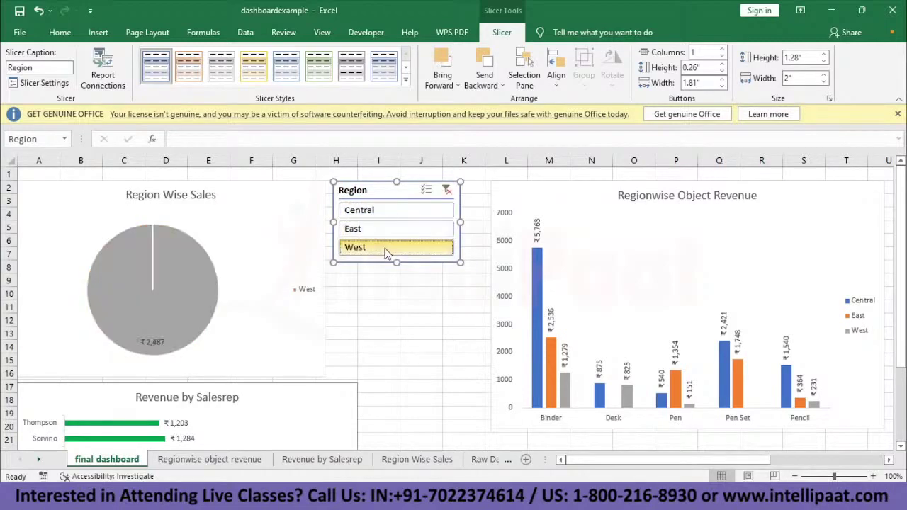
click(383, 207)
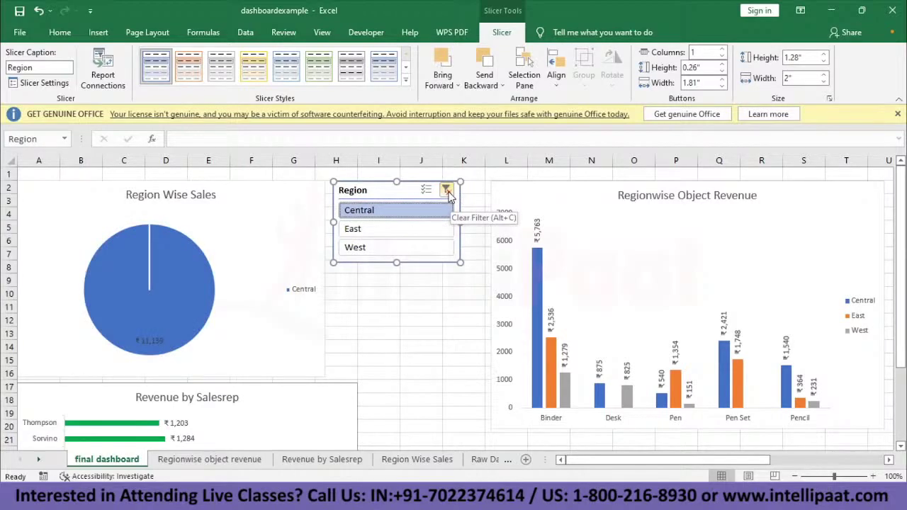
click(446, 192)
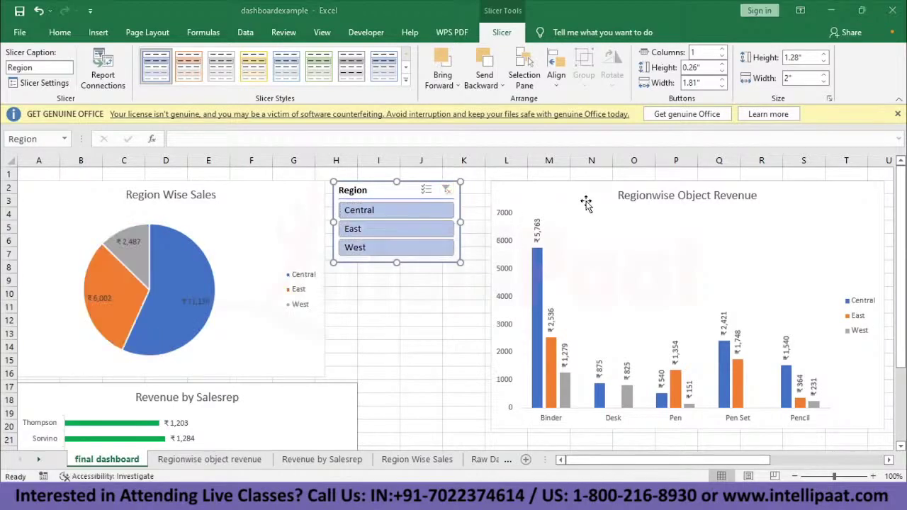
Insert an Item slicer for the Regionwise Object Revenue chart, shorten it to 1.9" high and place it below the Region slicer
click(586, 203)
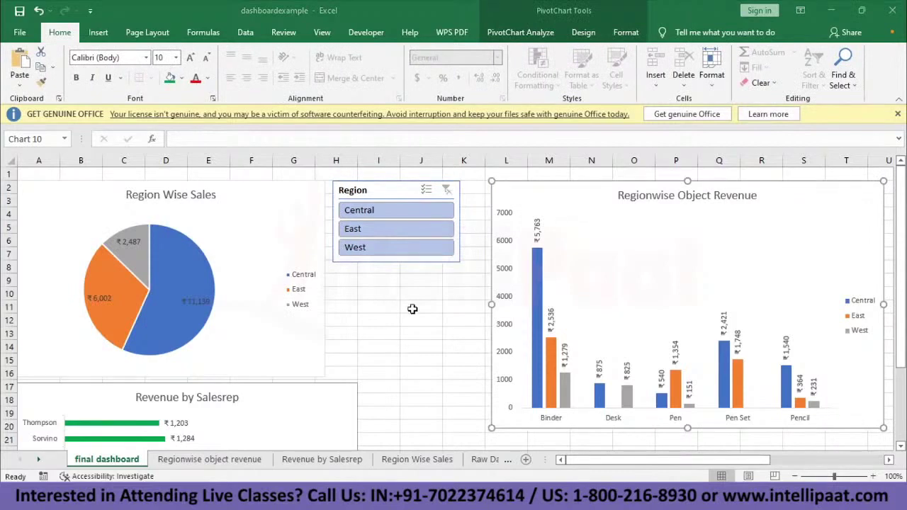
click(543, 34)
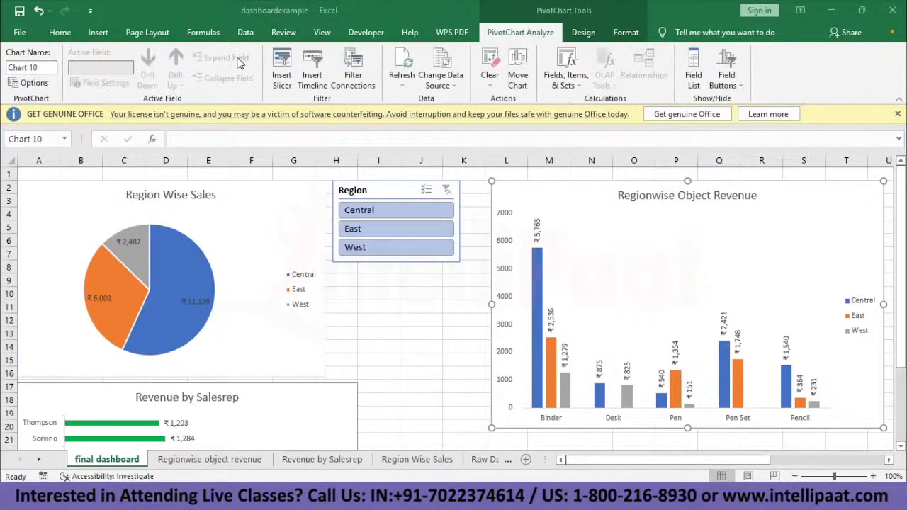
click(282, 77)
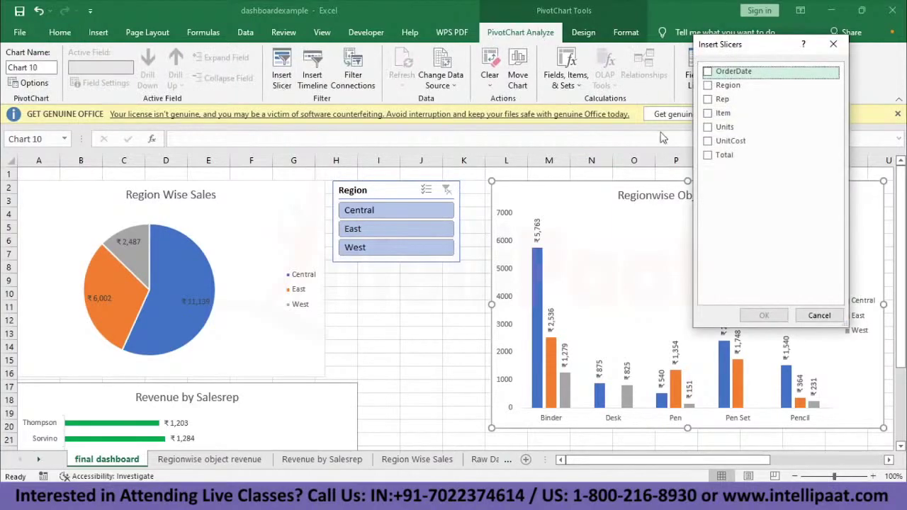
drag(753, 43, 387, 75)
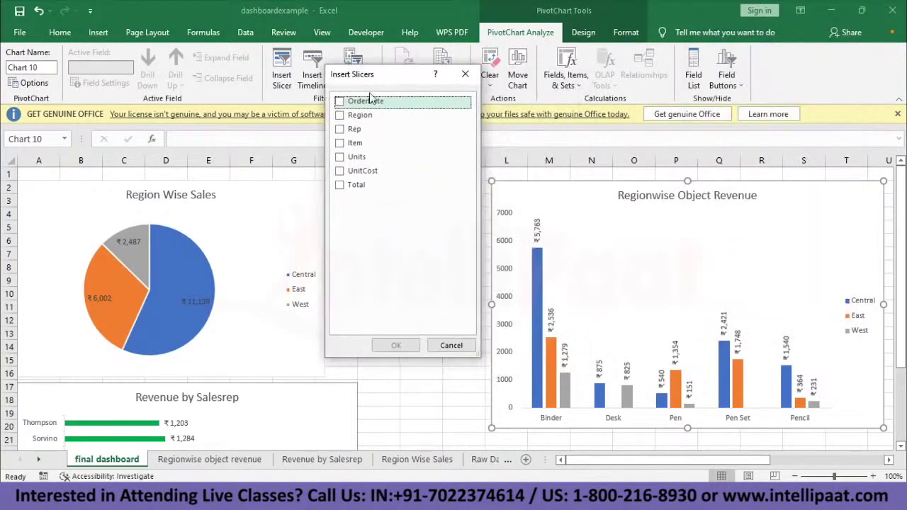
click(340, 142)
click(396, 345)
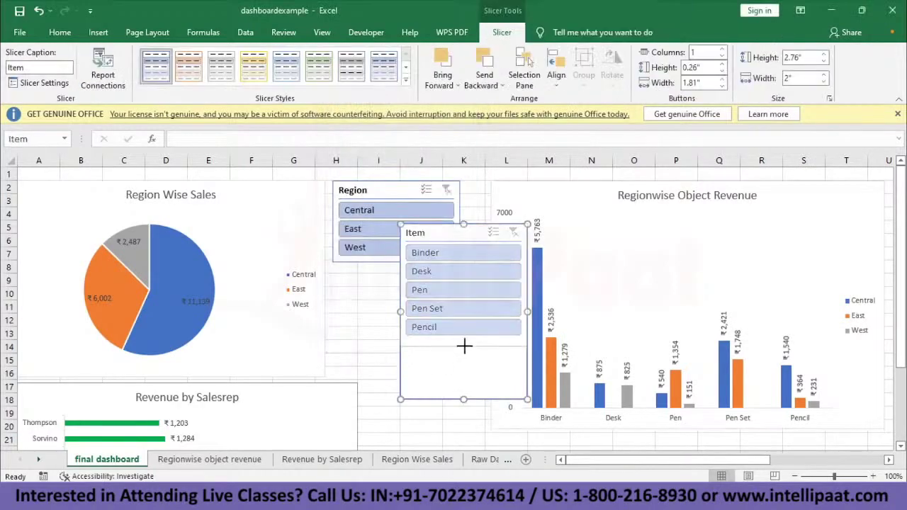
drag(442, 234, 402, 275)
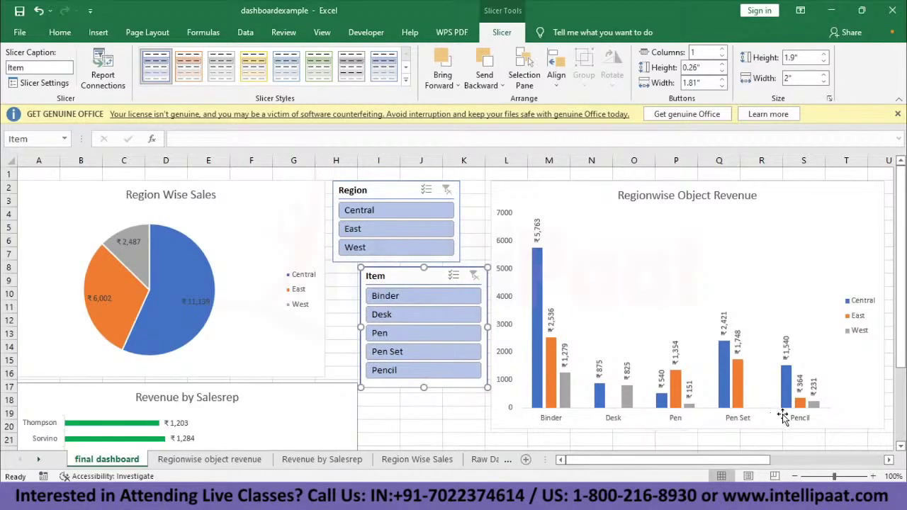
Test the Item slicer by filtering the Regionwise Object Revenue chart to Pen, Desk, Binder and Pencil in turn, and clear the filter
click(419, 335)
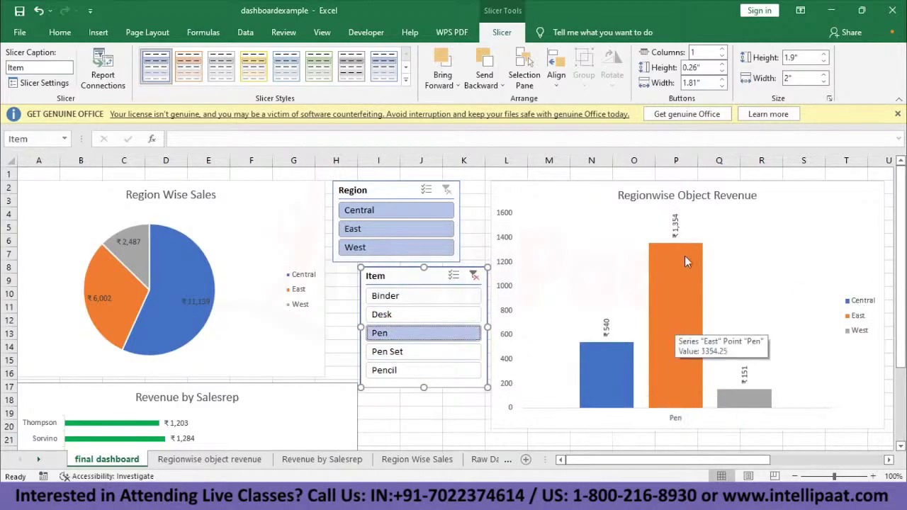
click(443, 314)
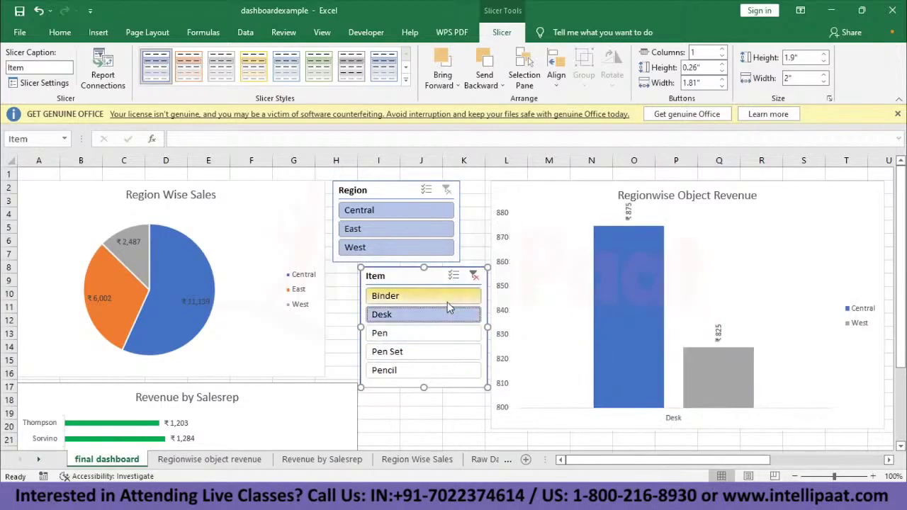
click(447, 302)
click(446, 370)
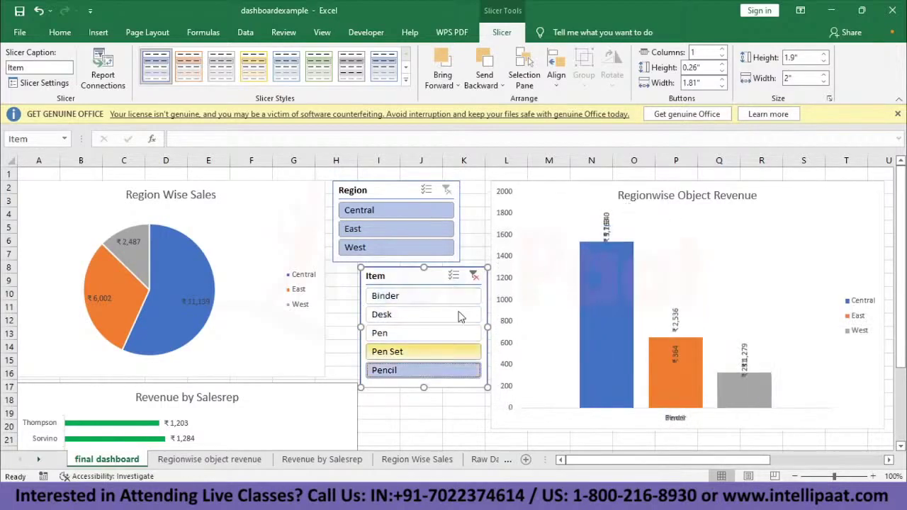
click(474, 276)
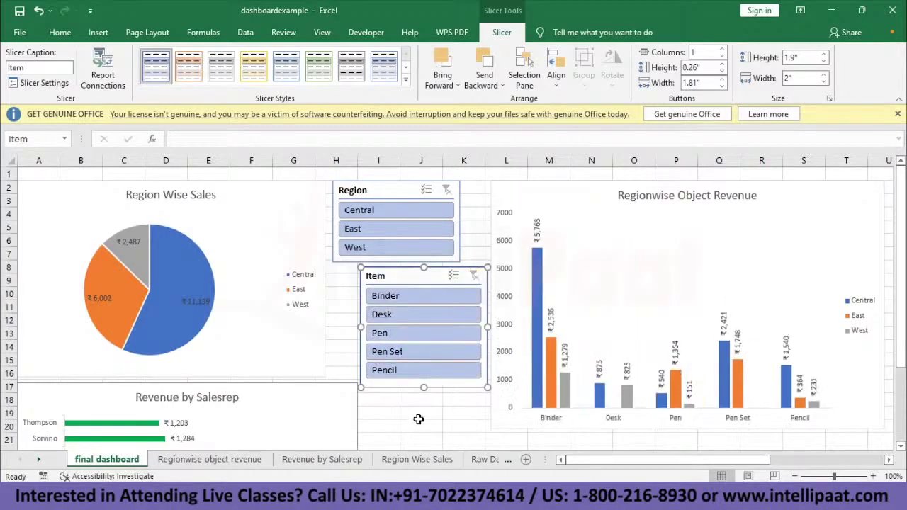
click(382, 409)
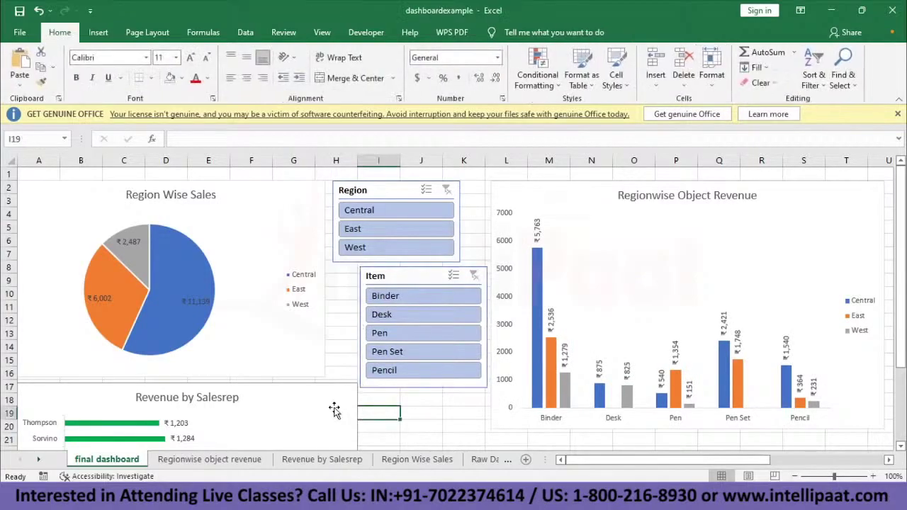
Insert a Rep slicer for the Revenue by Salesrep chart and place it beside the chart, directly below the Item slicer
click(308, 407)
scroll(309, 407, down, 5)
scroll(308, 406, down, 2)
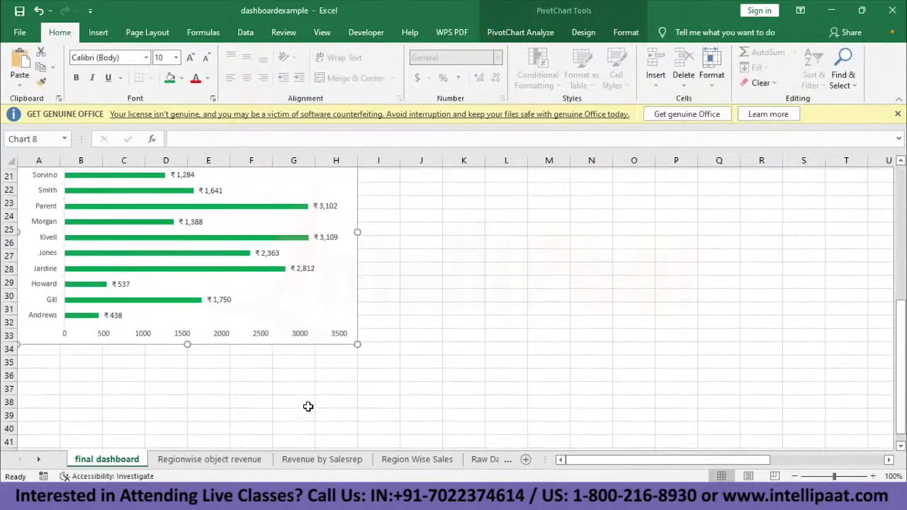
scroll(307, 350, up, 3)
scroll(308, 405, down, 1)
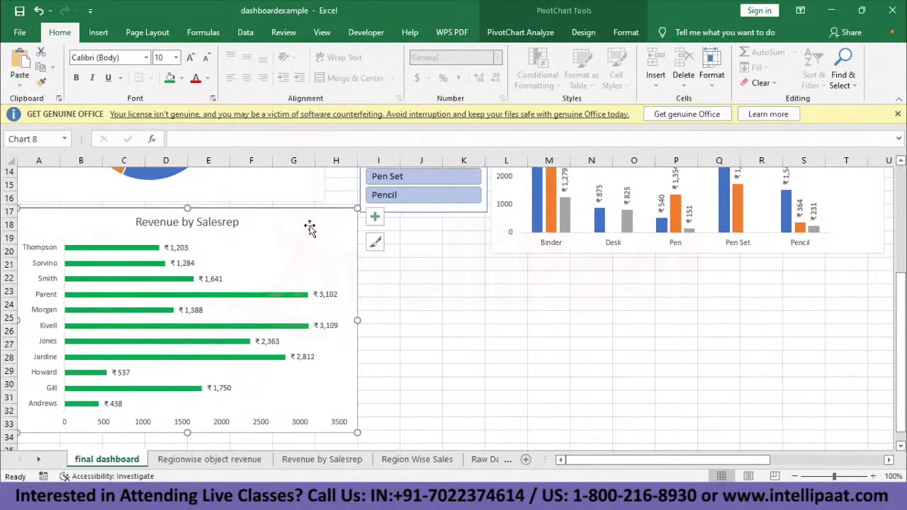
click(553, 32)
click(280, 77)
drag(374, 83, 450, 83)
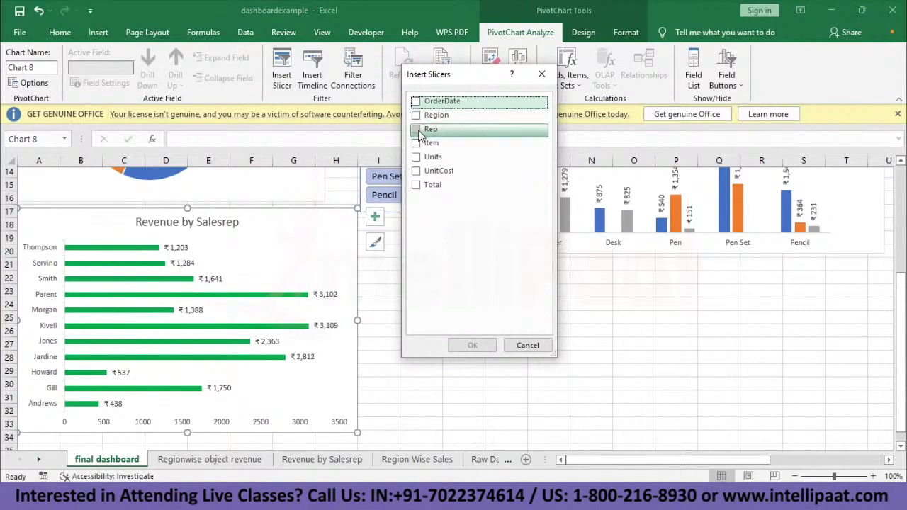
click(417, 131)
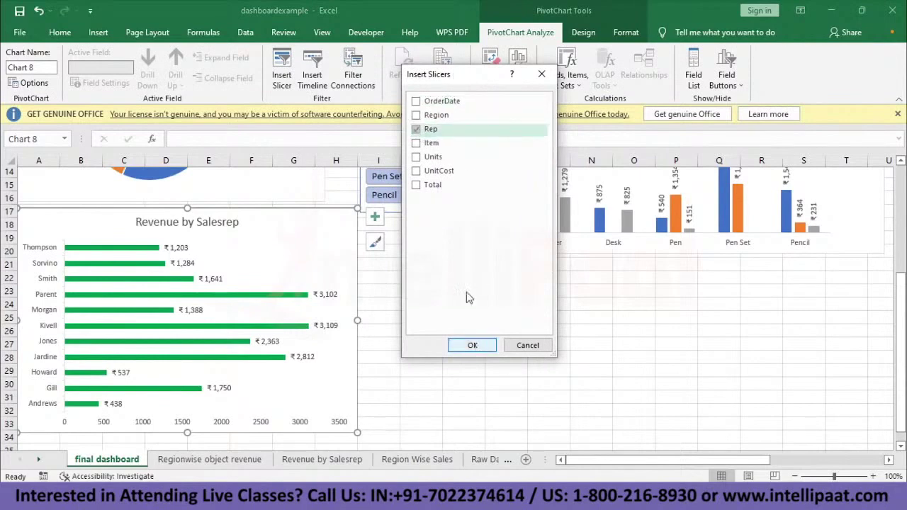
click(472, 345)
drag(446, 230, 407, 225)
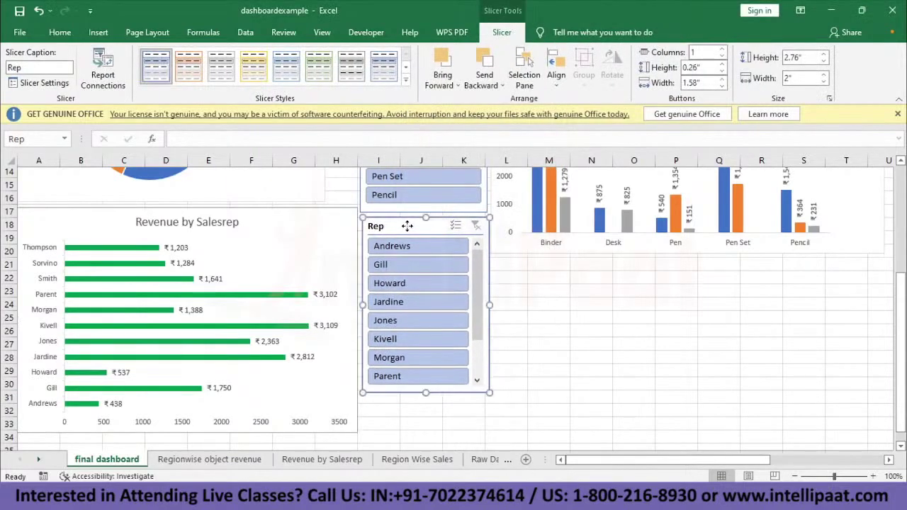
Test the Rep slicer by filtering the Revenue by Salesrep chart to three individual reps in turn, and clear the filter
drag(478, 324, 484, 365)
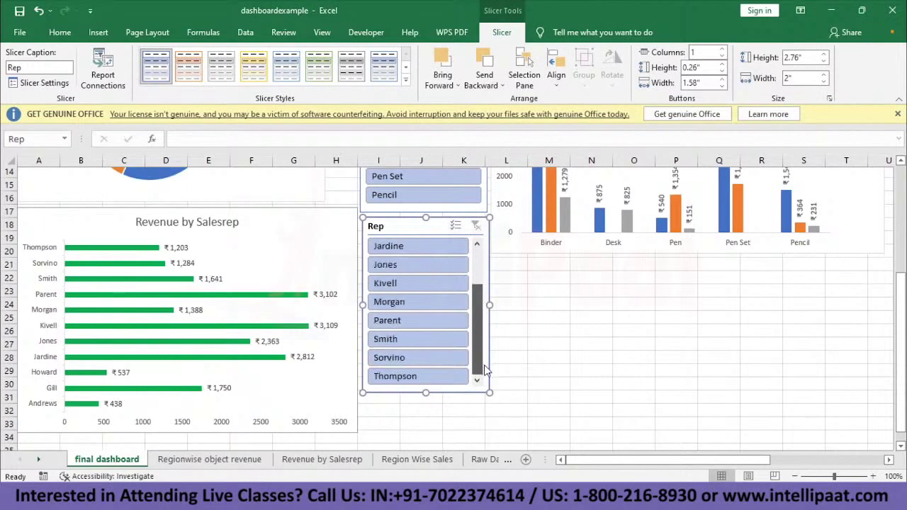
click(331, 287)
click(413, 246)
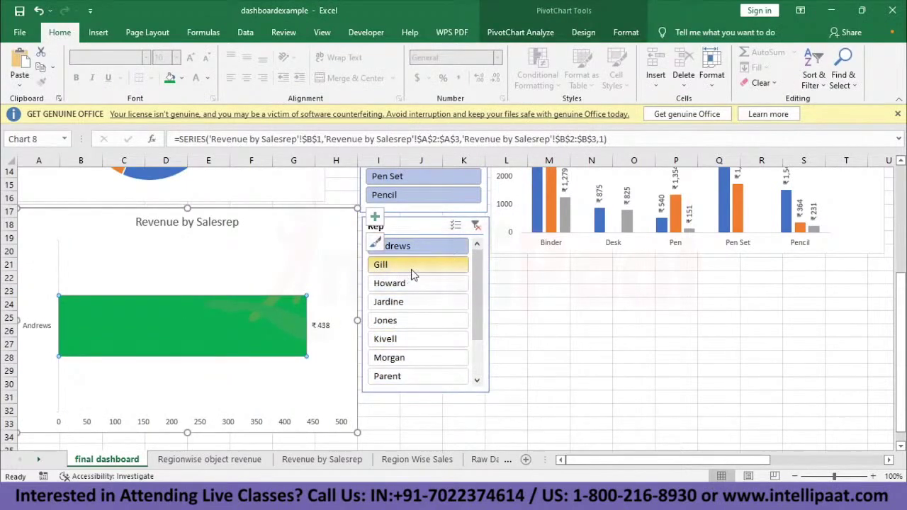
click(421, 303)
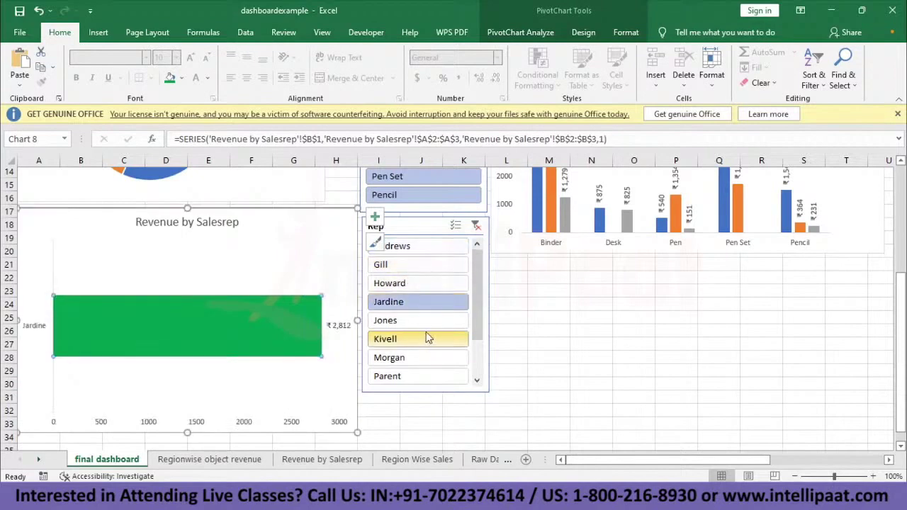
click(425, 339)
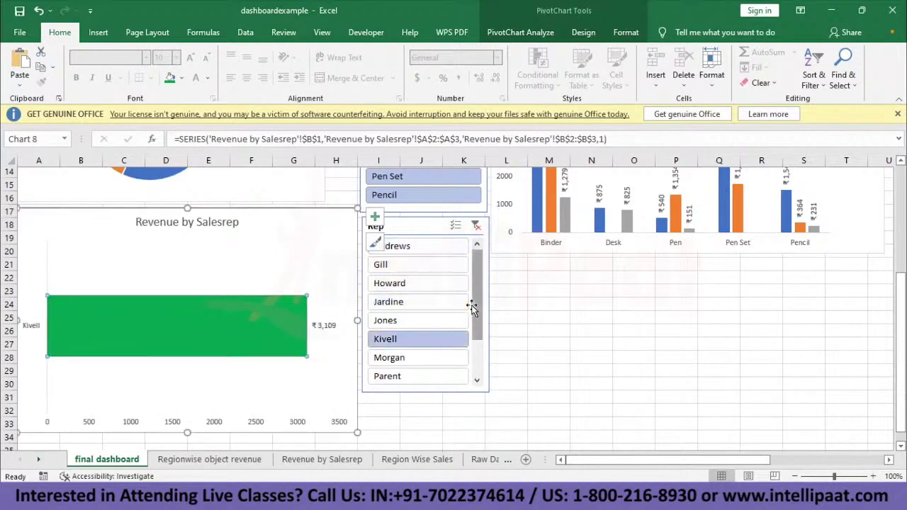
scroll(476, 299, down, 3)
scroll(476, 299, up, 3)
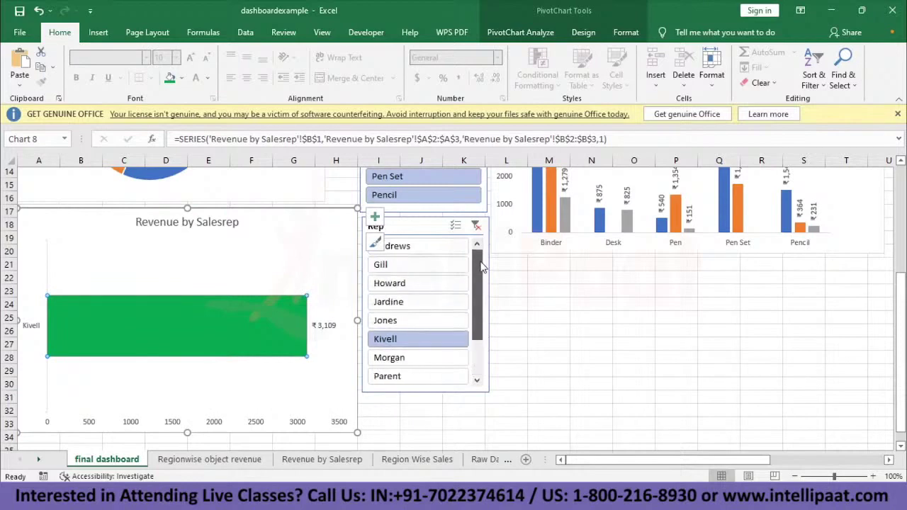
click(476, 225)
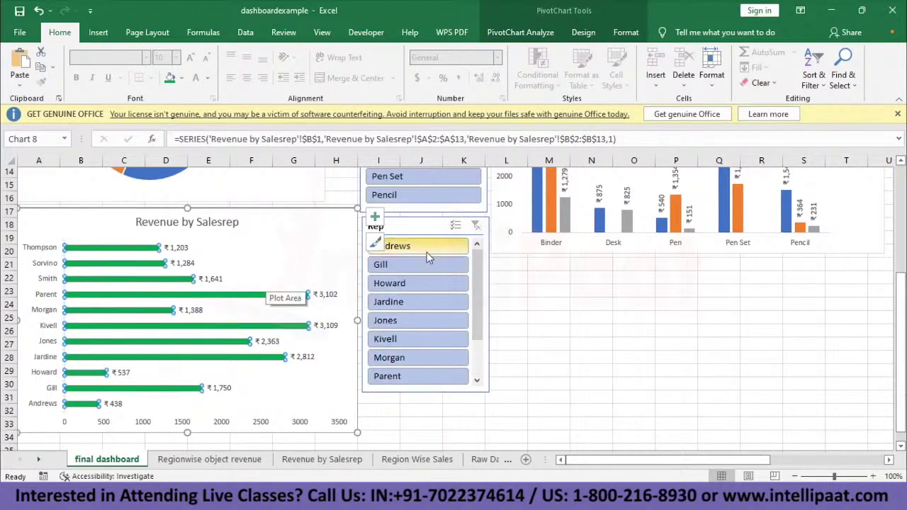
click(344, 197)
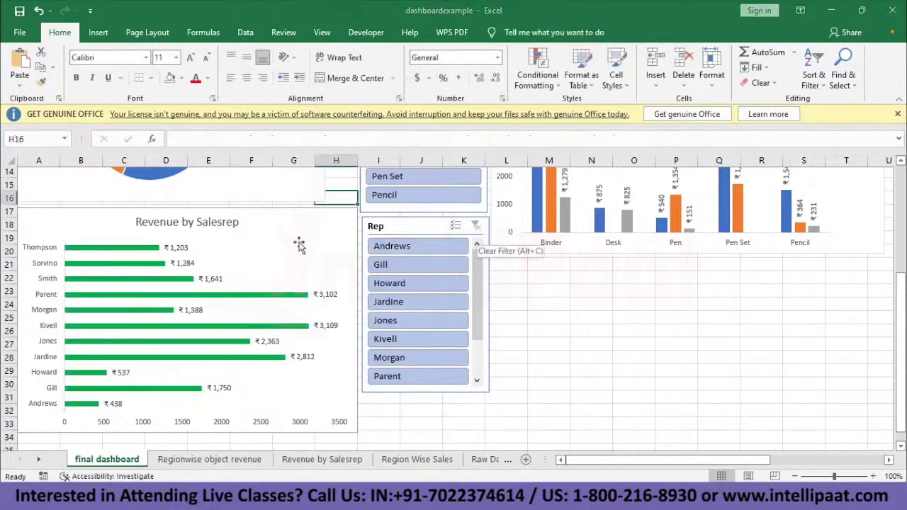
Try a black fill on all cells of the final dashboard sheet and replace it with a white fill
scroll(262, 252, up, 5)
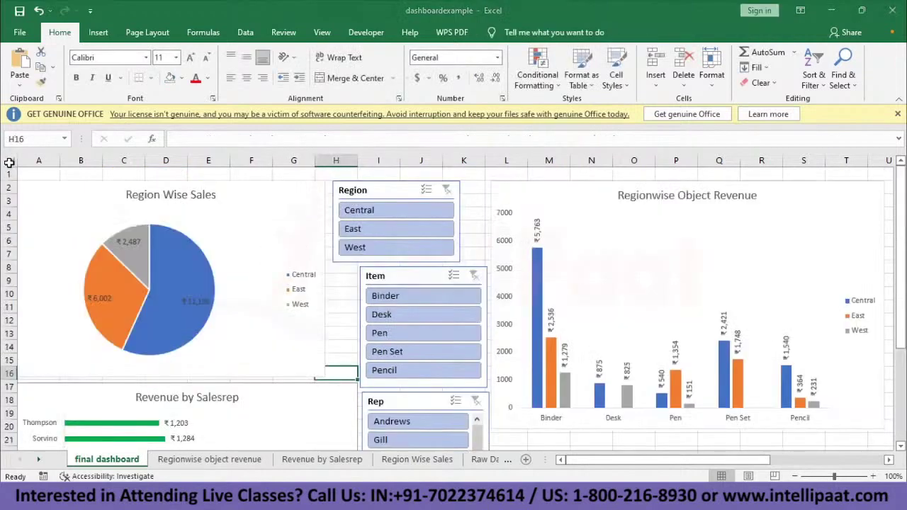
scroll(339, 305, down, 12)
scroll(339, 305, up, 7)
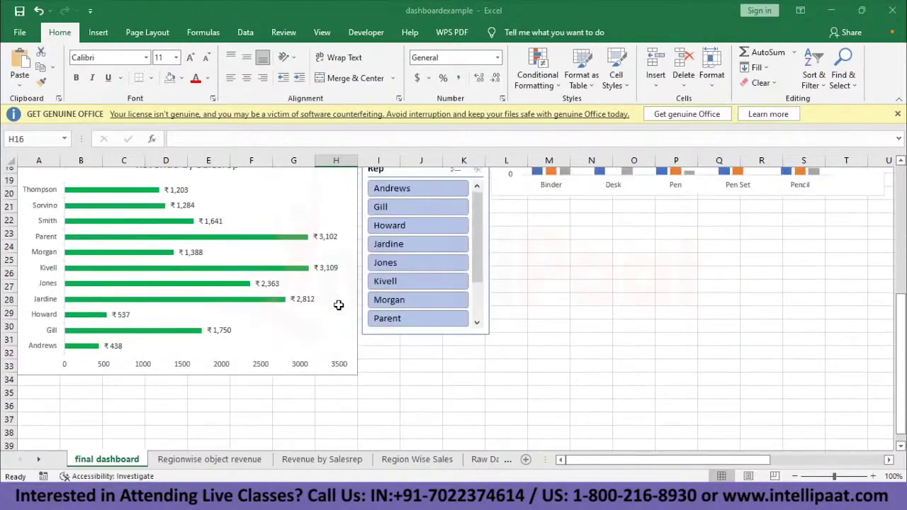
scroll(617, 276, up, 6)
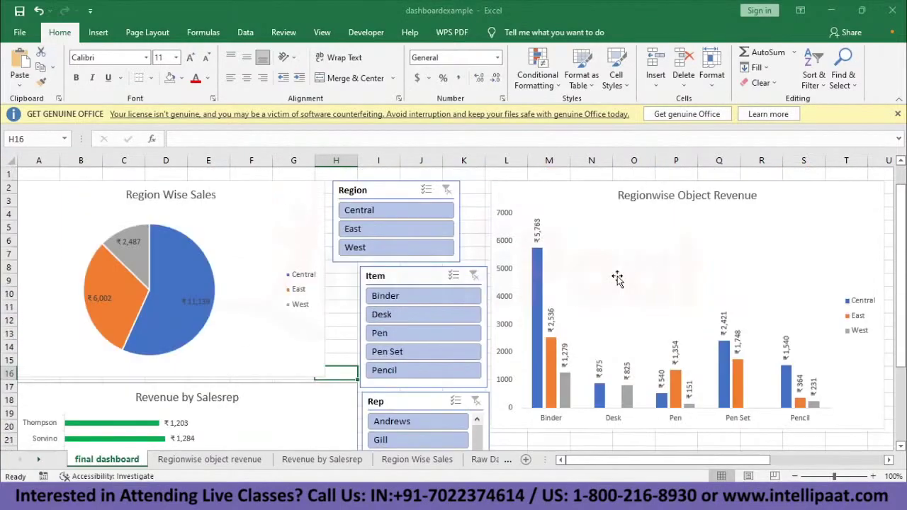
click(12, 160)
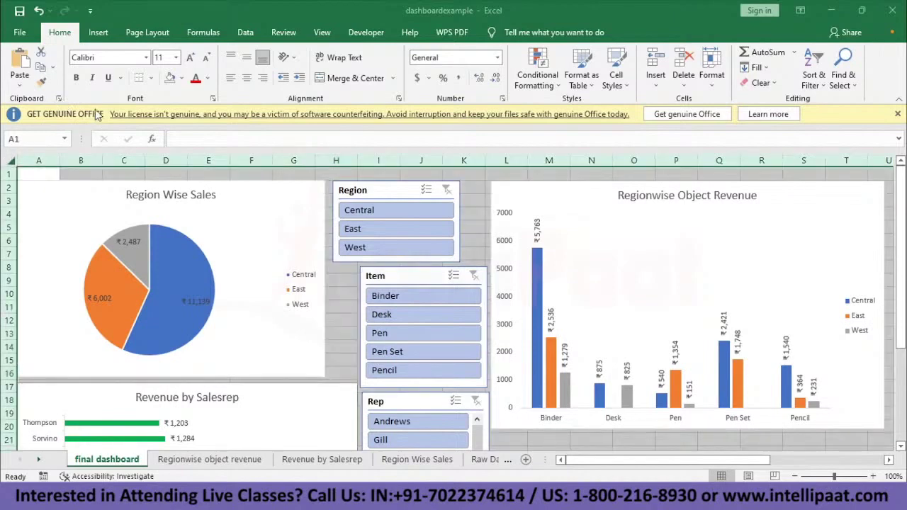
click(183, 78)
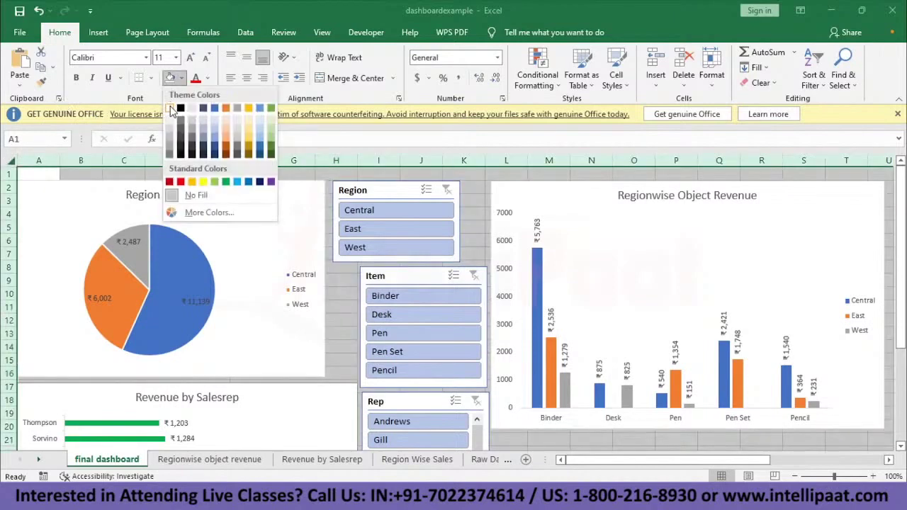
click(181, 109)
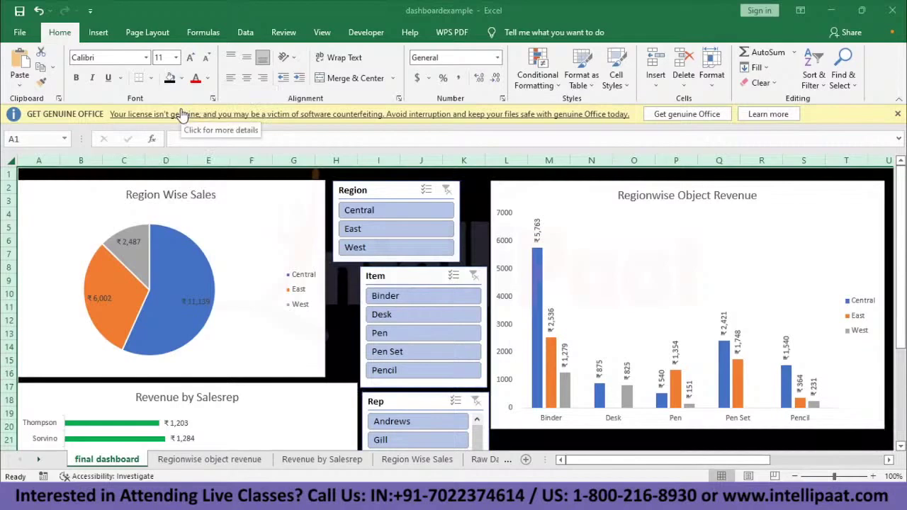
click(182, 78)
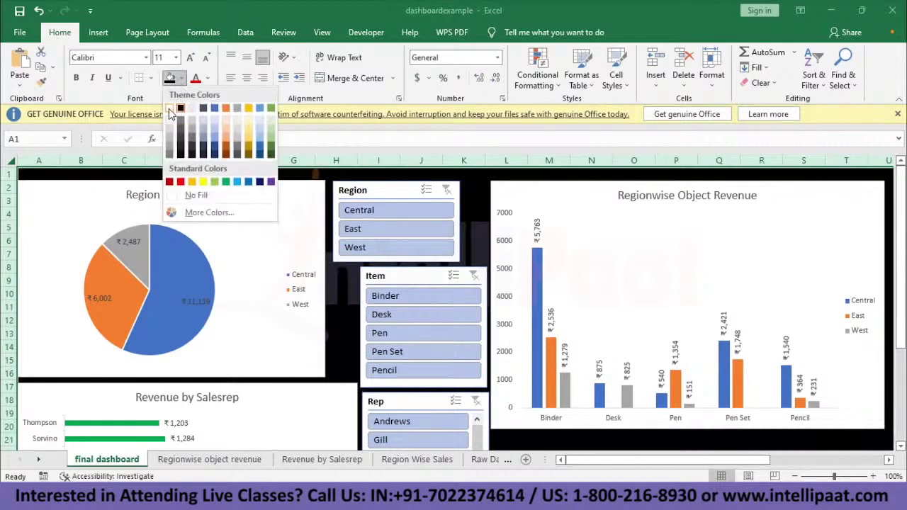
click(171, 111)
click(549, 440)
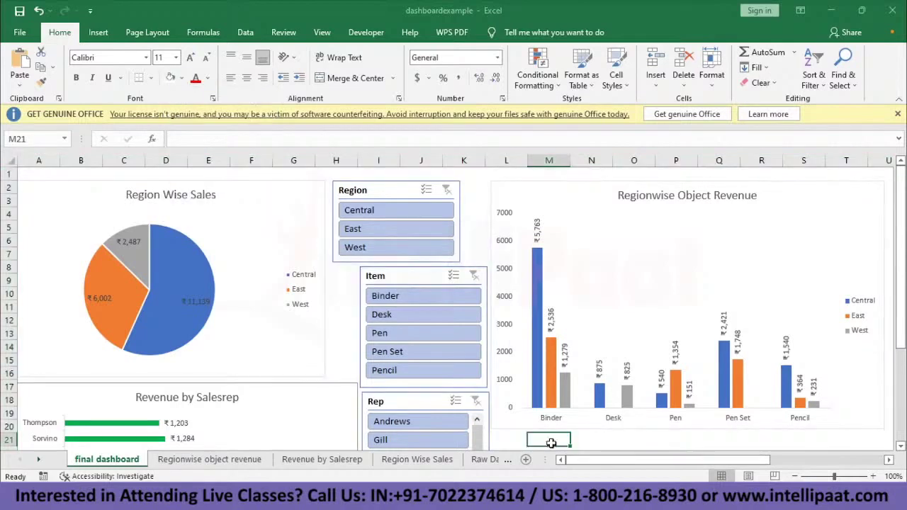
scroll(551, 443, down, 7)
scroll(551, 443, up, 6)
scroll(552, 443, up, 1)
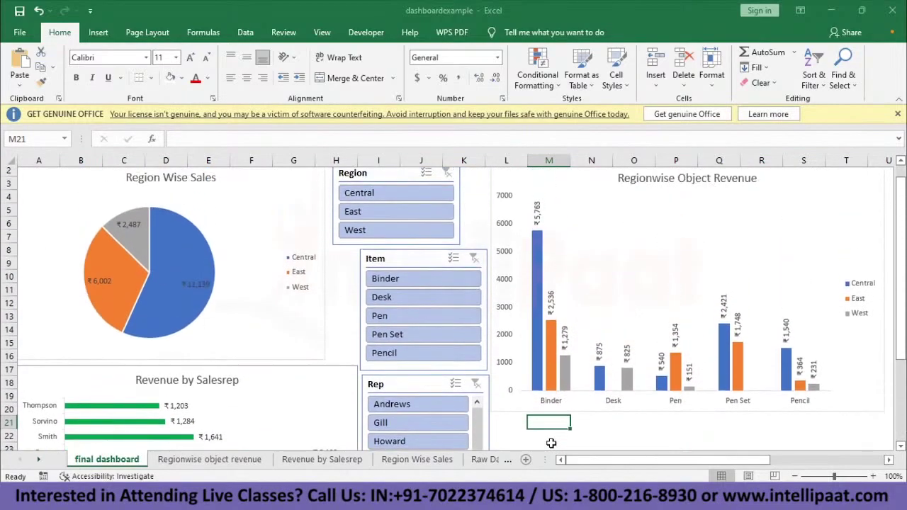
scroll(552, 443, down, 2)
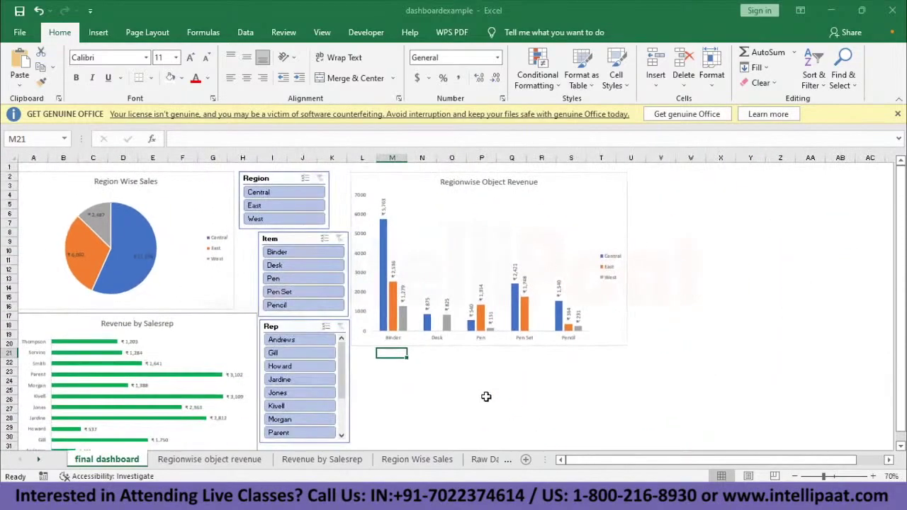
Delete the leftover pivot table in I1:M8 of the Raw Data sheet
click(493, 461)
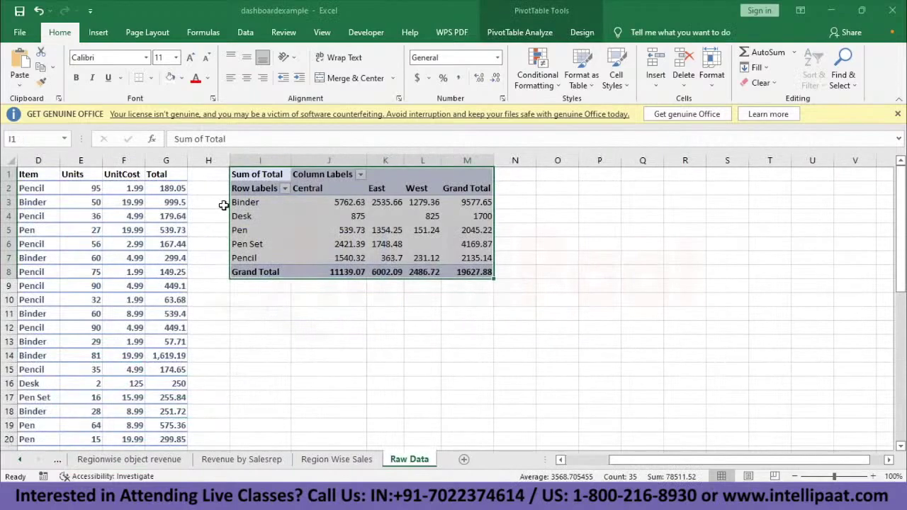
key(Delete)
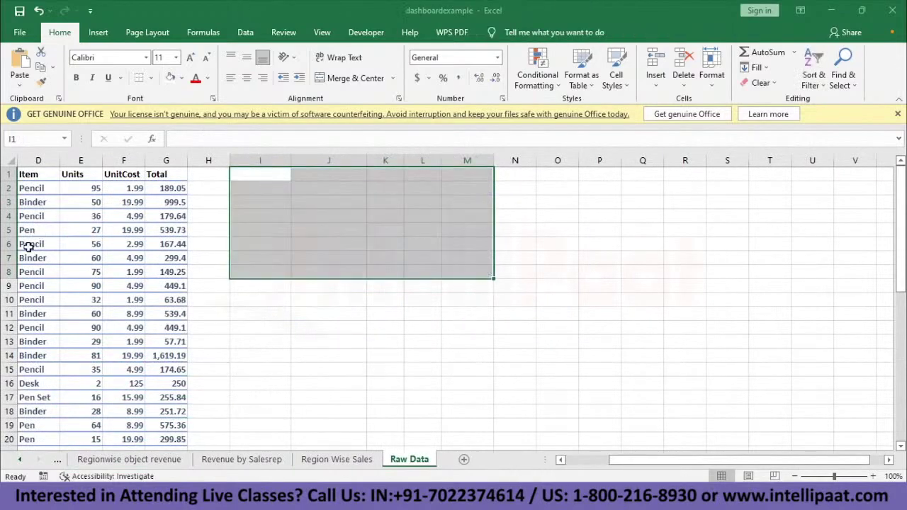
click(84, 249)
Look through the order records on the Raw Data sheet and return to the final dashboard sheet
scroll(255, 303, left, 3)
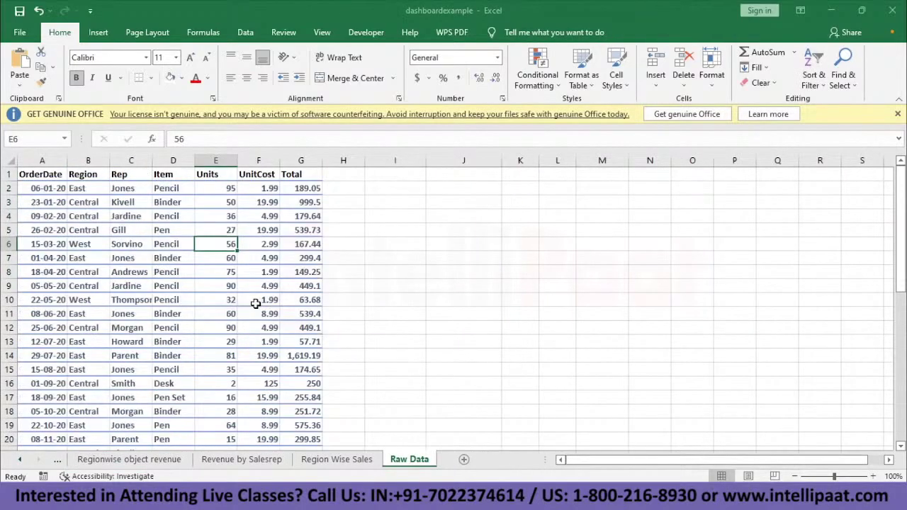
scroll(256, 303, down, 18)
scroll(256, 304, up, 15)
scroll(256, 303, up, 4)
click(60, 461)
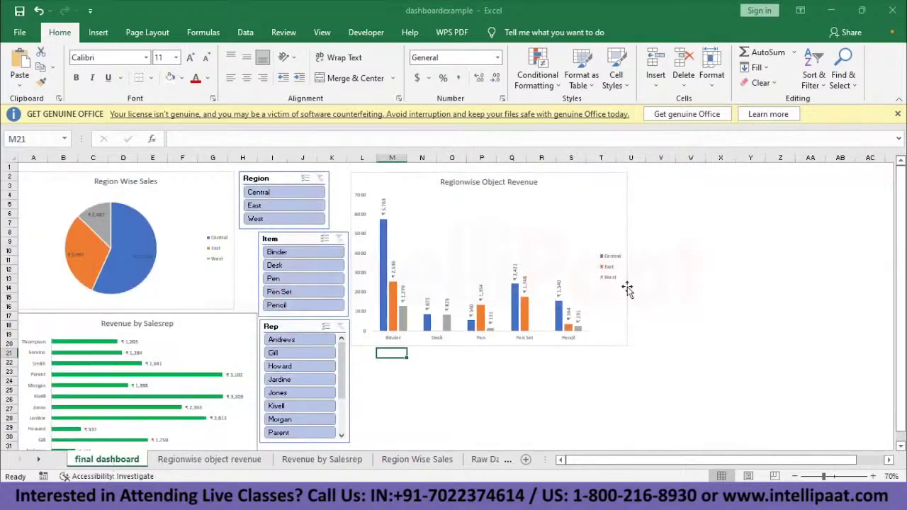